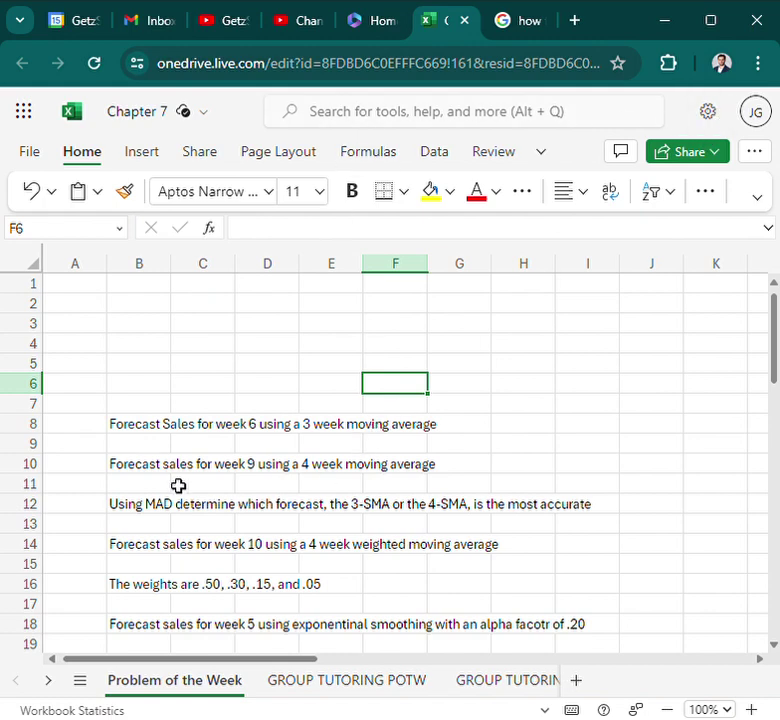
Step: Review the forecasting questions and the first sales table with its forecast and error columns on the Problem of the Week sheet
drag(158, 431, 395, 433)
click(350, 367)
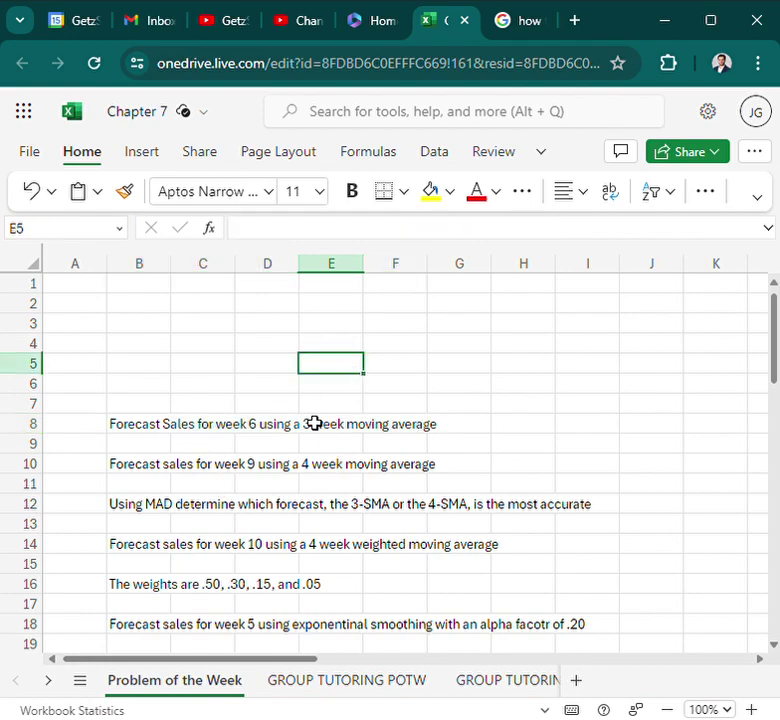
scroll(273, 423, down, 8)
scroll(273, 423, up, 3)
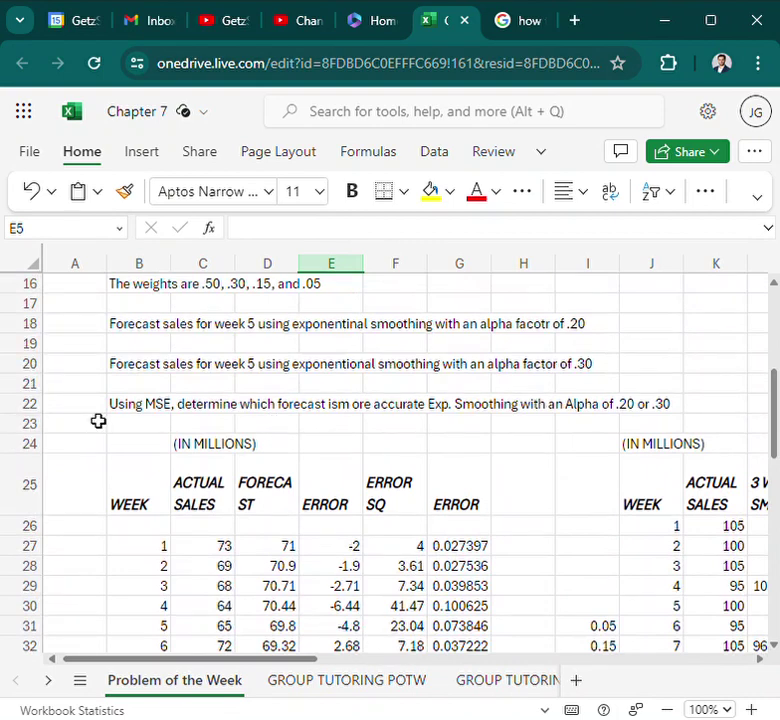
scroll(140, 425, down, 3)
scroll(178, 466, up, 1)
drag(139, 405, 477, 626)
click(428, 508)
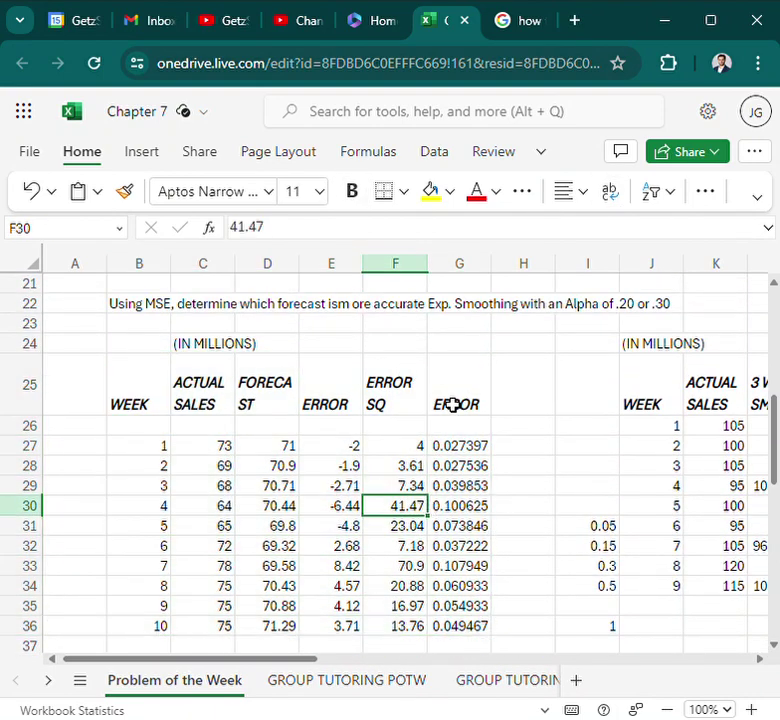
click(488, 447)
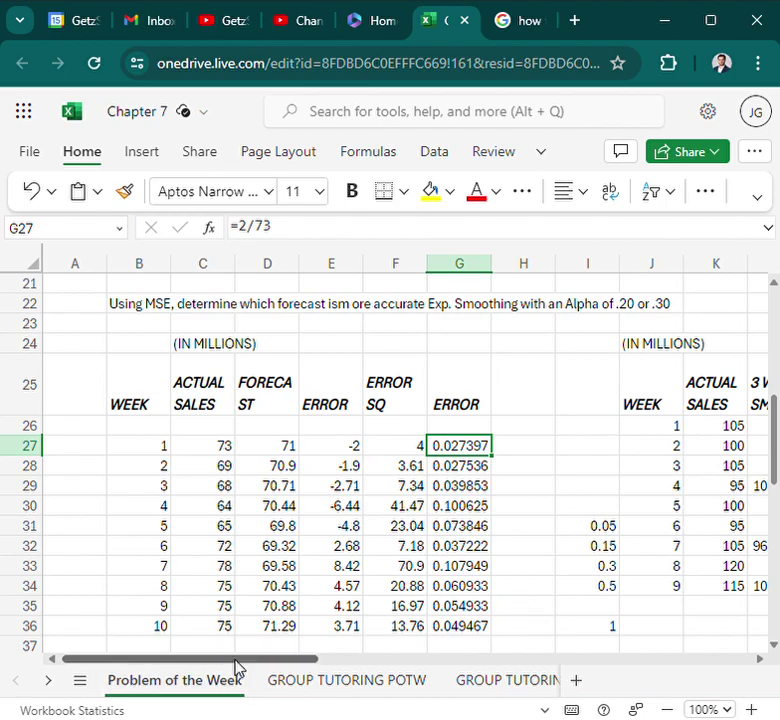
scroll(268, 641, down, 4)
scroll(268, 641, up, 10)
scroll(268, 655, down, 5)
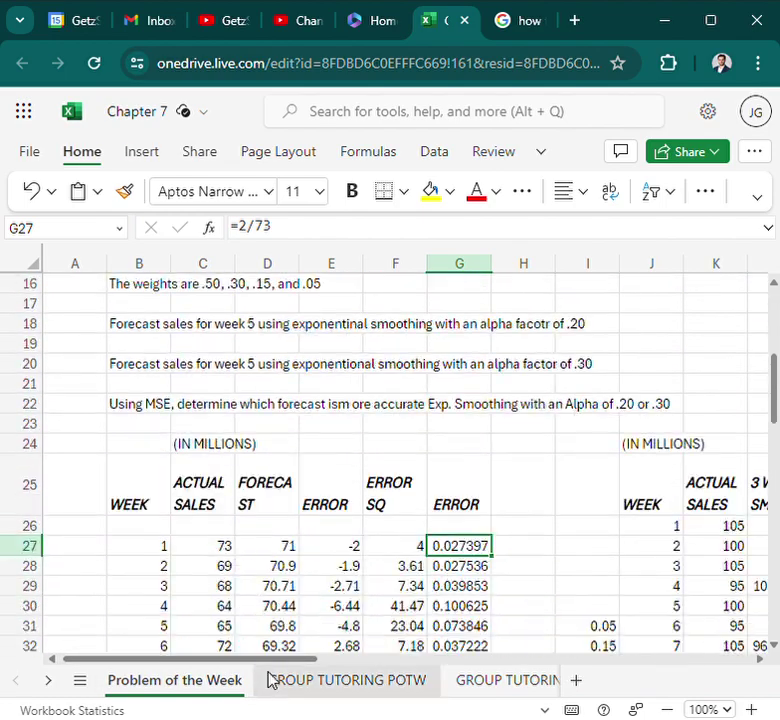
Step: Examine the second table's moving average, MAD and exponential smoothing columns in the Problem of the Week sheet
drag(275, 662, 446, 664)
scroll(406, 655, down, 3)
scroll(335, 493, up, 1)
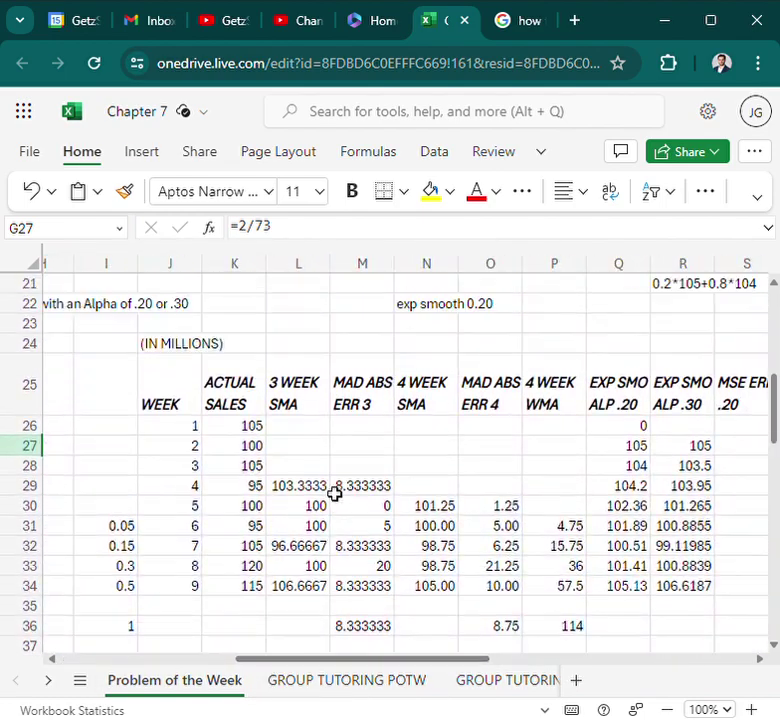
click(314, 490)
click(490, 485)
click(680, 487)
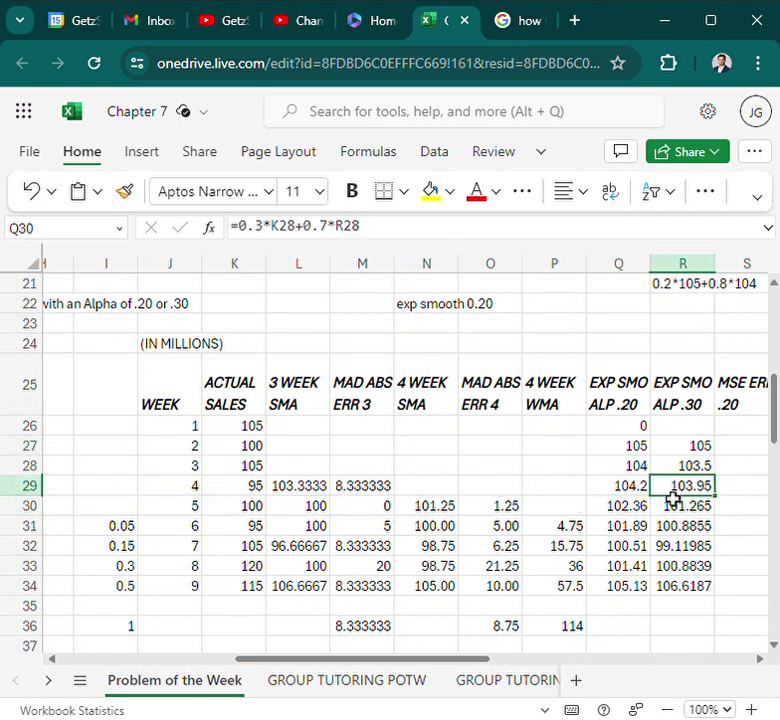
click(618, 425)
Step: Add a new worksheet and name it POTW
click(575, 680)
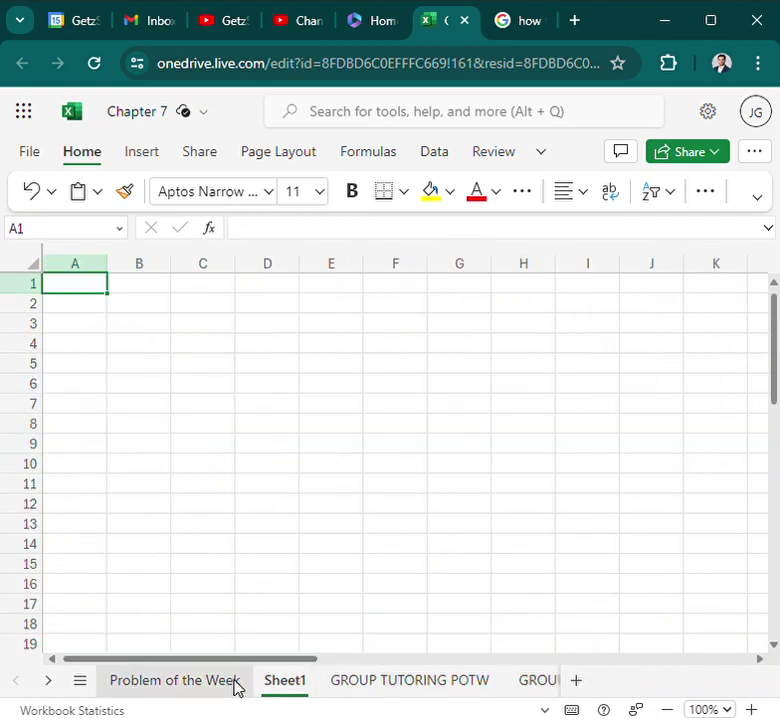
double_click(282, 682)
text(POTW)
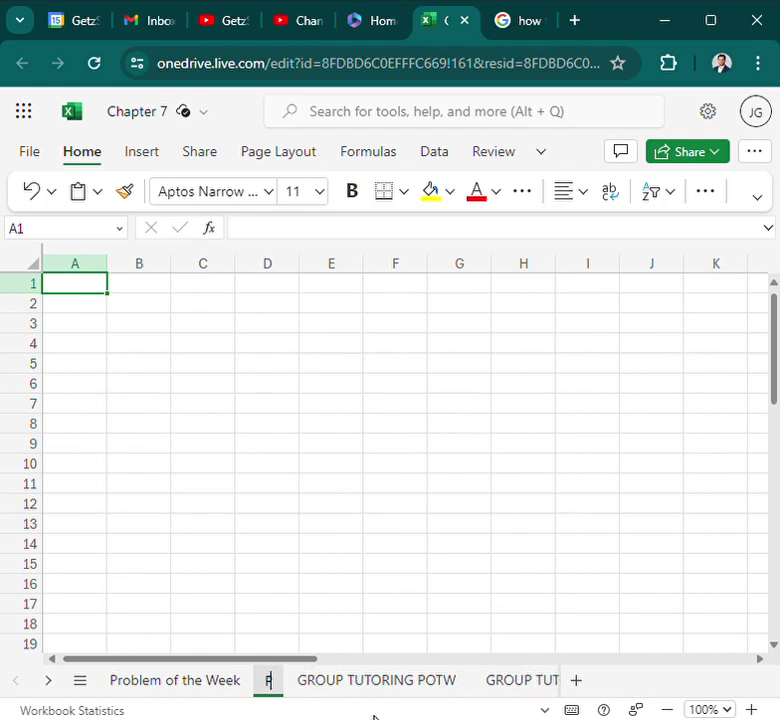
key(Return)
Step: Copy the WEEK and ACTUAL SALES columns (J25:K34) from Problem of the Week into the POTW sheet, starting at C4
click(150, 688)
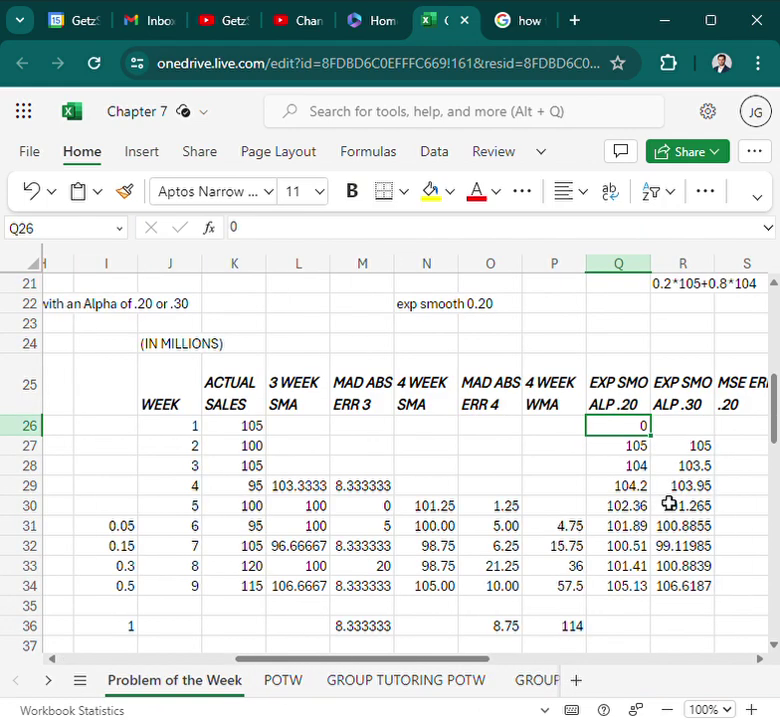
drag(176, 399, 245, 585)
key(ctrl+c)
click(283, 681)
drag(205, 345, 350, 628)
key(Return)
click(405, 450)
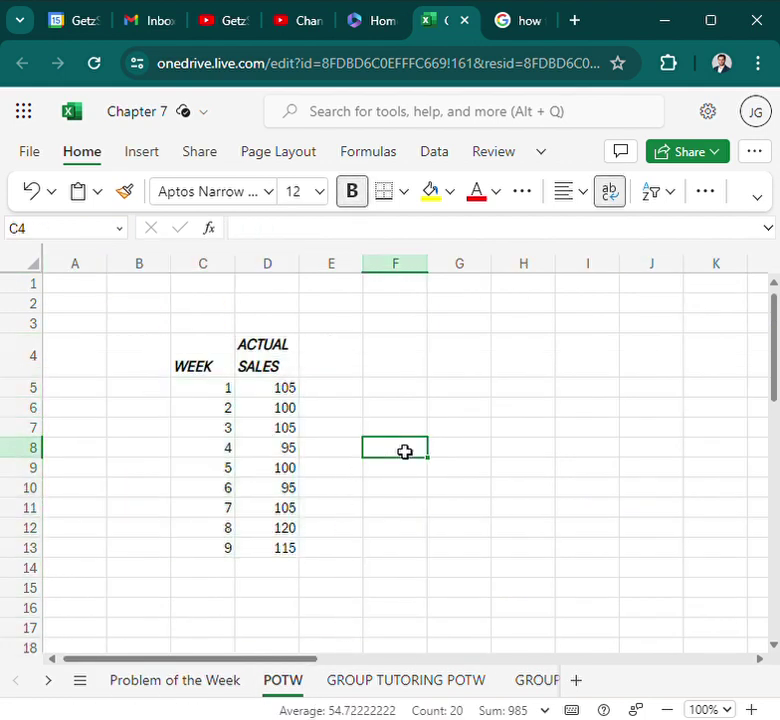
Step: Enter the label 3 WK SMA in cell C17 of the POTW sheet, below the sales data
click(266, 356)
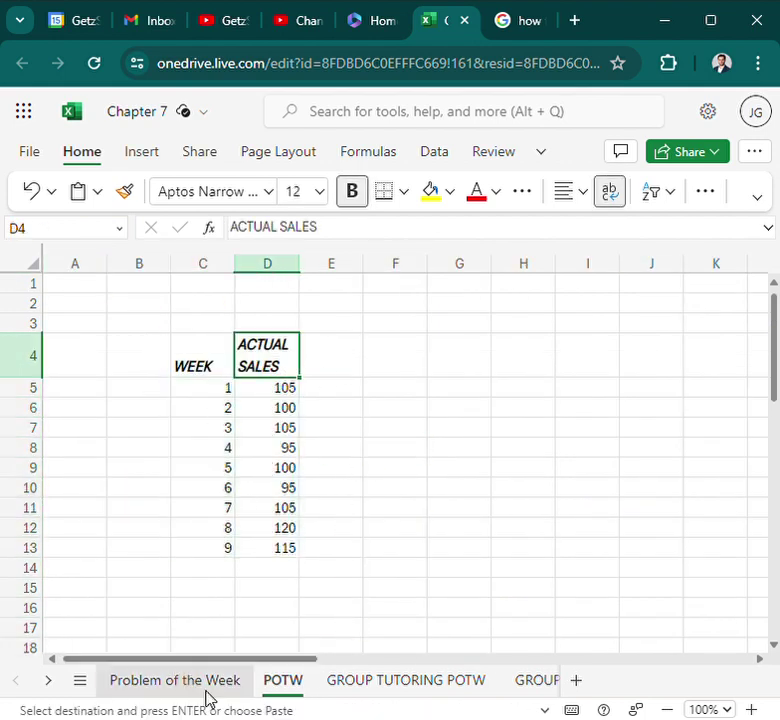
click(185, 681)
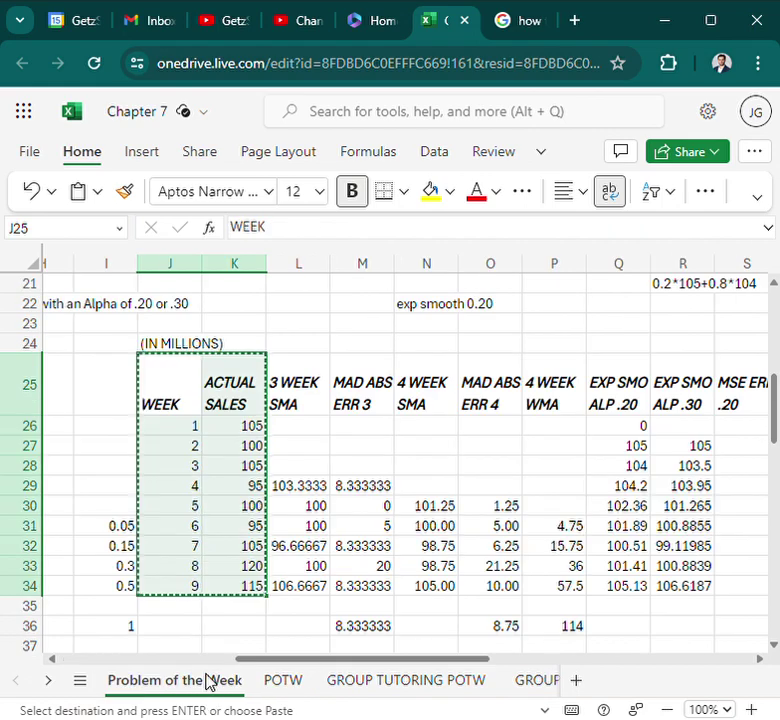
click(284, 681)
click(194, 627)
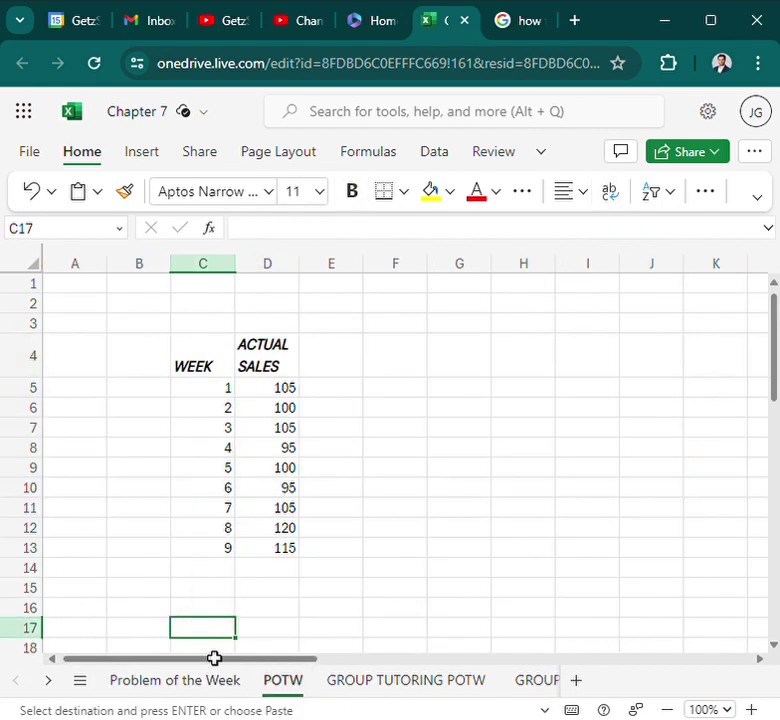
text(3 WK SMA)
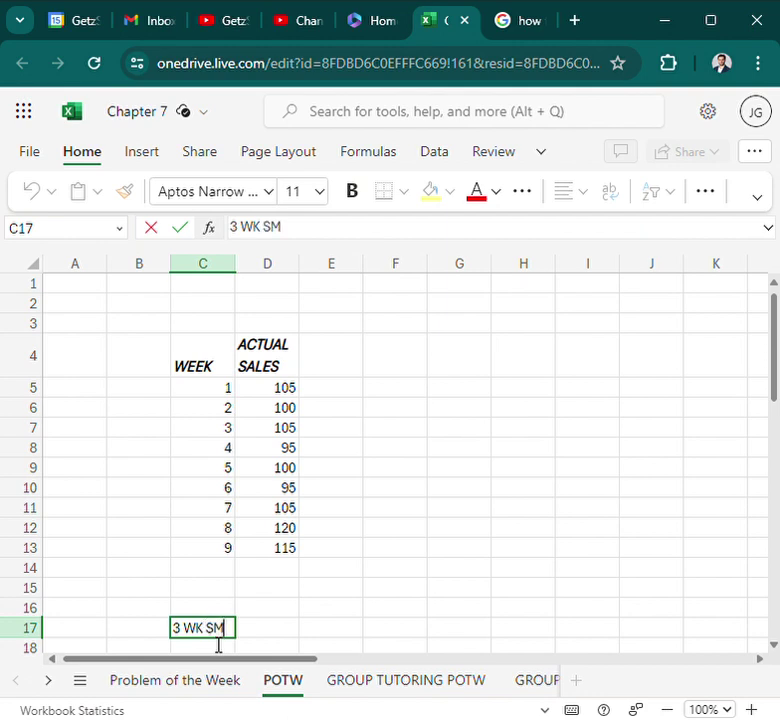
key(Return)
Step: Enter the column header 3 WK SMA in E4, beside ACTUAL SALES
click(347, 364)
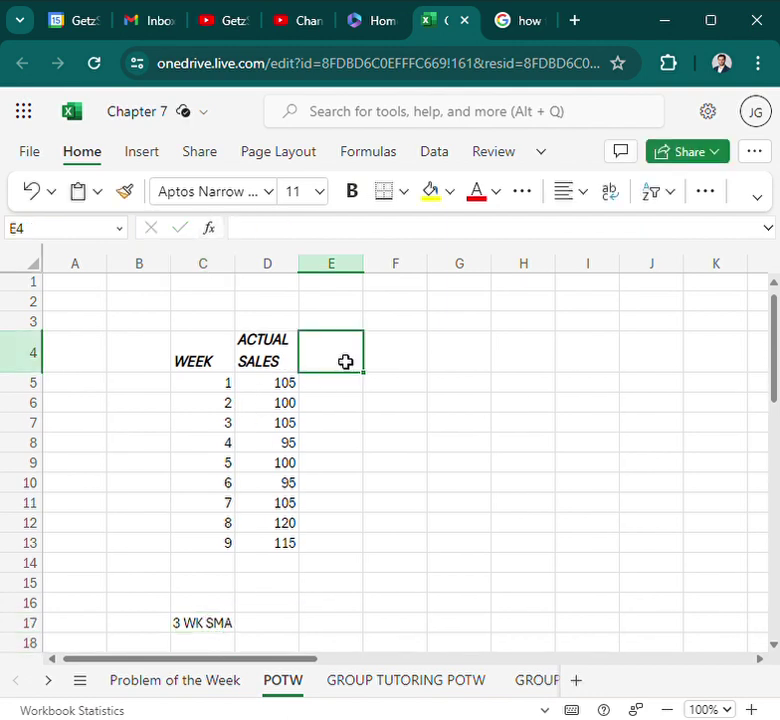
text(3 WK SMA)
key(Return)
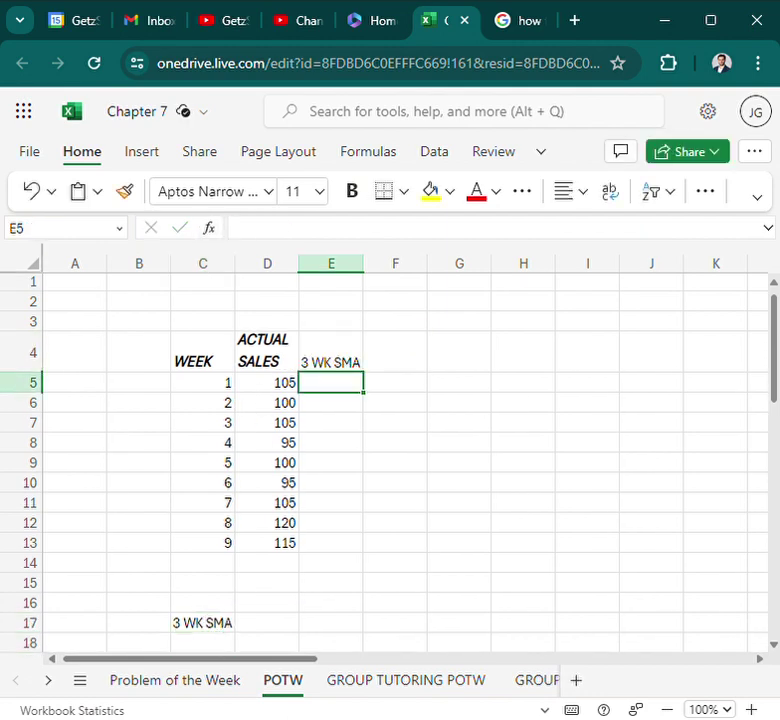
Step: Calculate the week 4 three-week moving average in E8 with =AVERAGE(D5:D7)
click(338, 428)
click(340, 444)
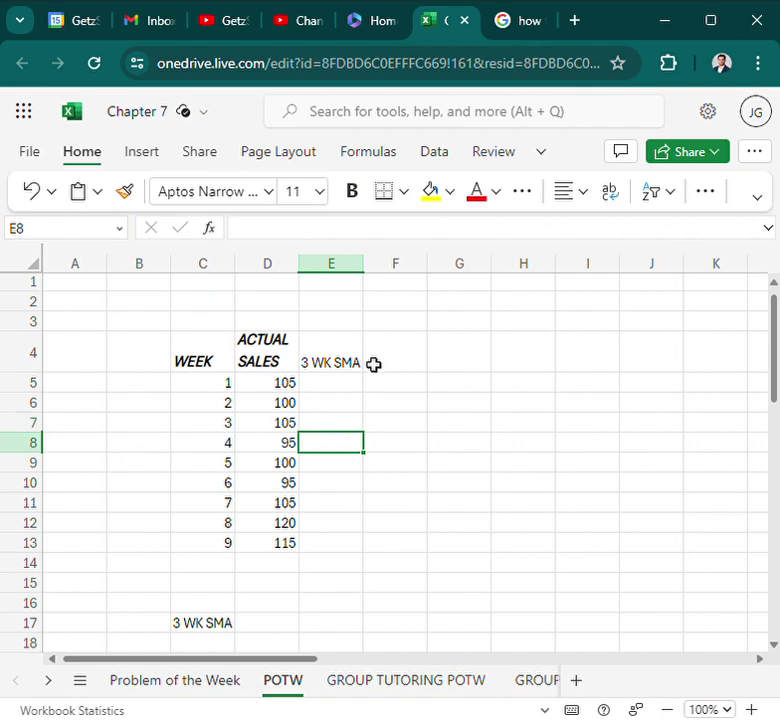
text(=)
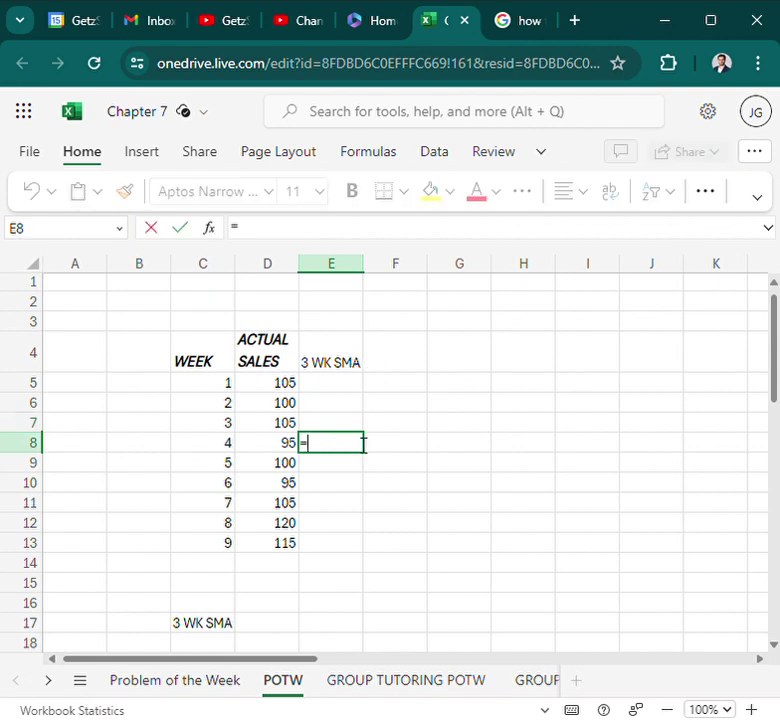
text(AVERAGE()
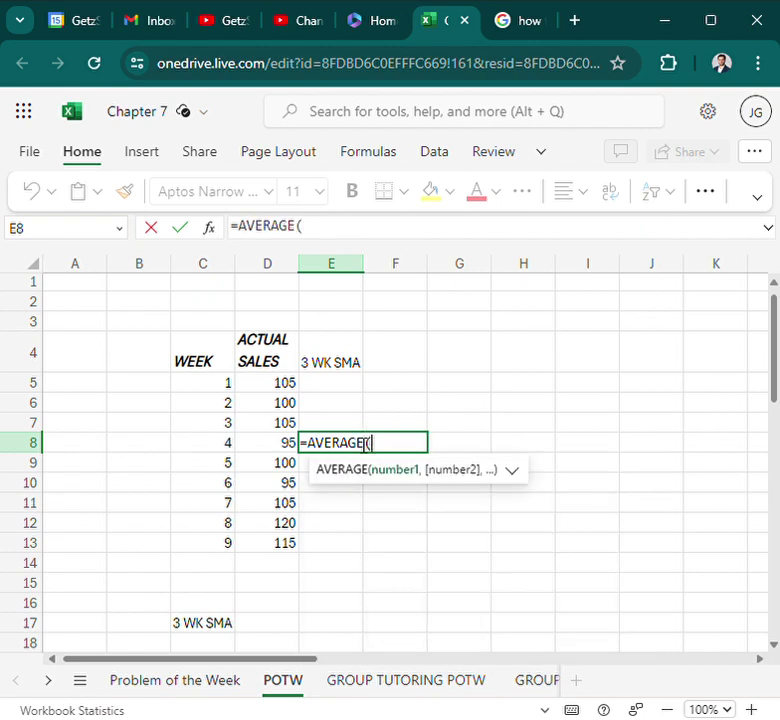
drag(280, 391, 284, 423)
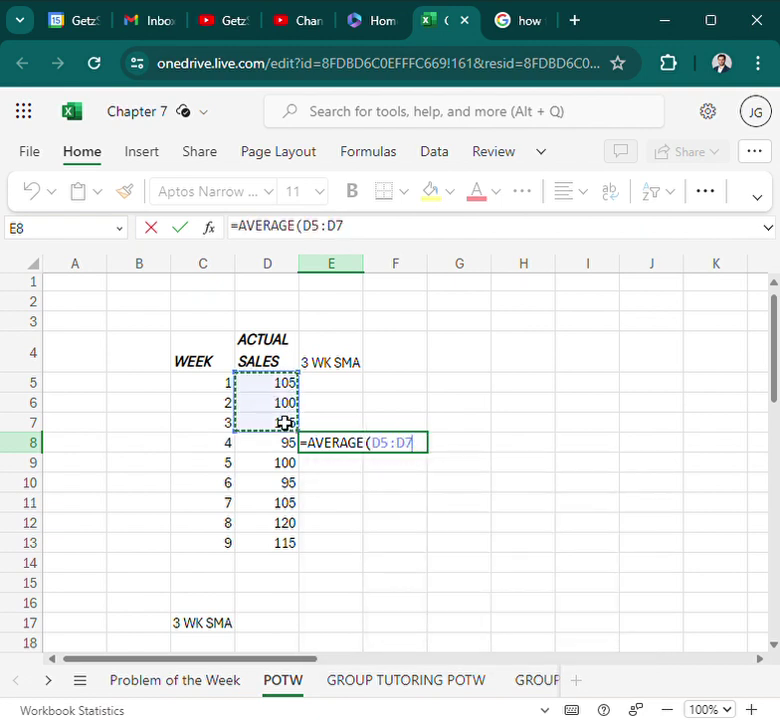
key(Return)
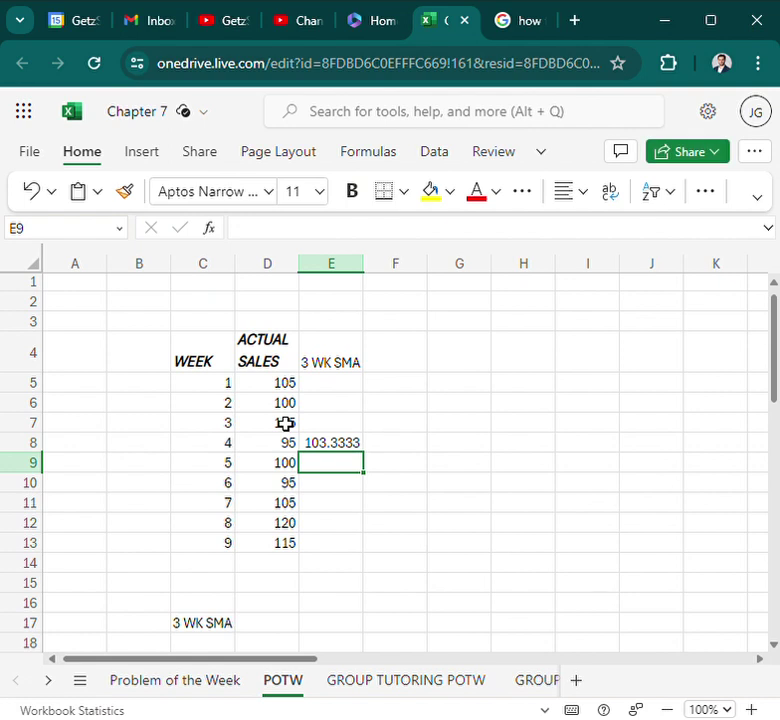
Step: Fill the three-week moving average formula from E8 down to week 9 in E13
key(Up)
drag(363, 452, 364, 550)
click(421, 522)
Step: Check which sales cells the filled three-week average formulas in E9 to E12 refer to
click(355, 462)
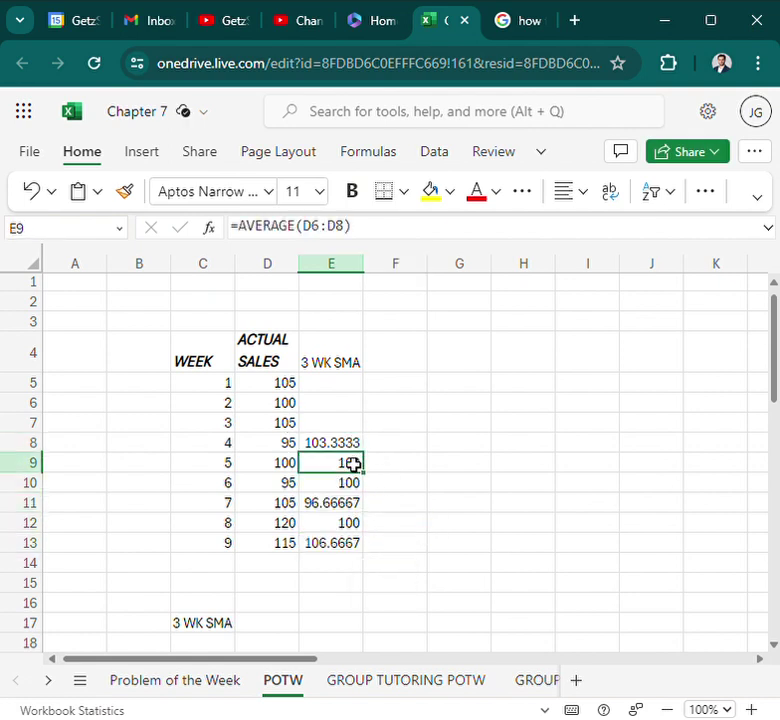
double_click(354, 466)
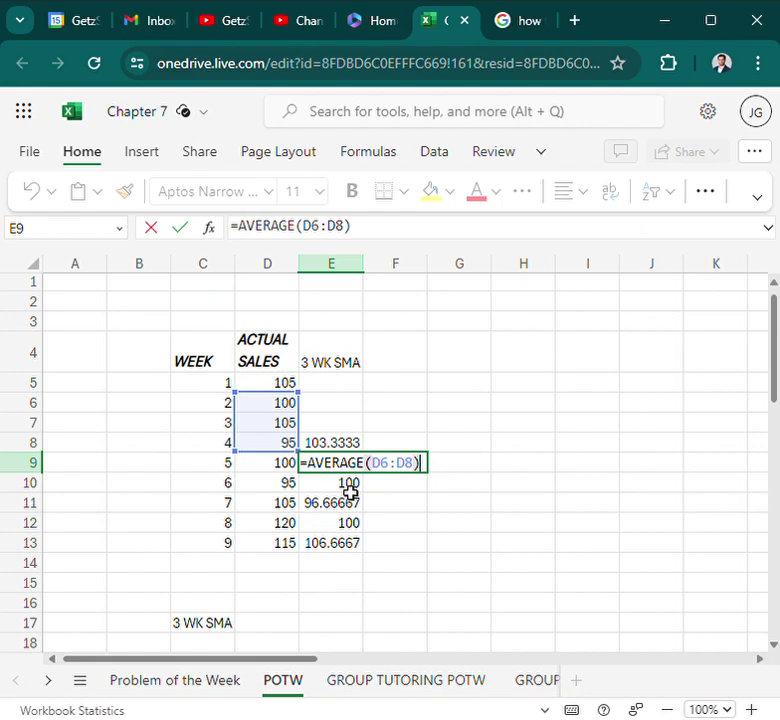
click(459, 484)
double_click(339, 484)
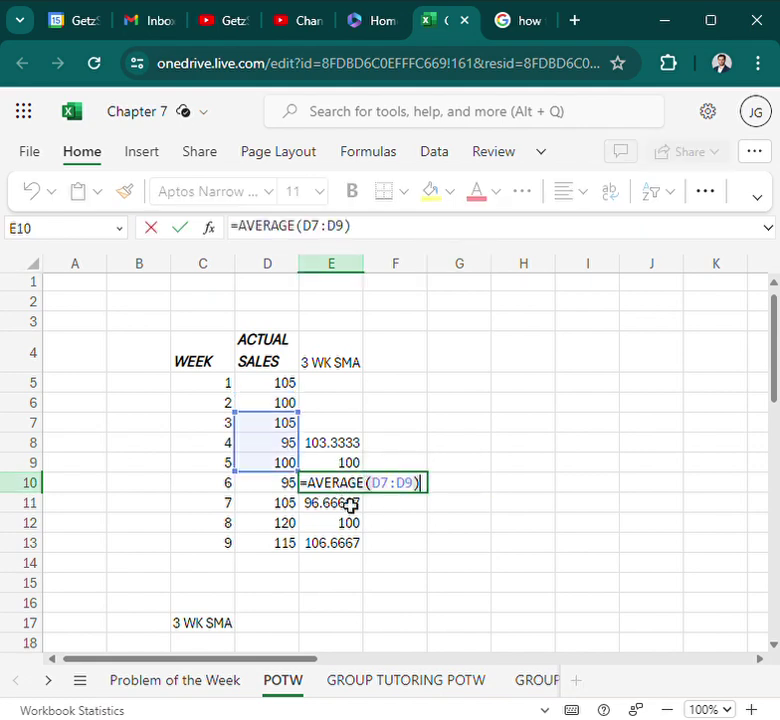
double_click(348, 503)
double_click(350, 525)
click(343, 560)
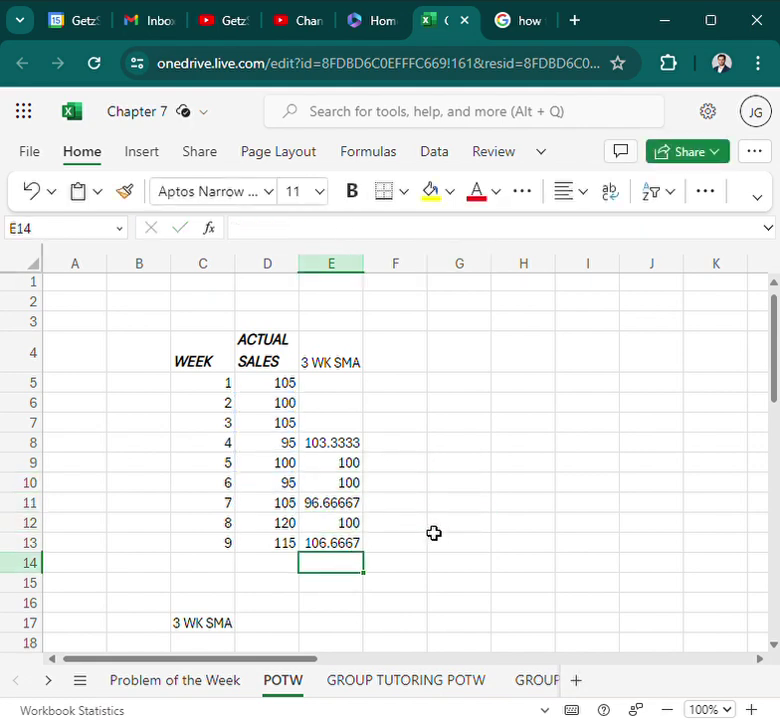
click(432, 528)
Step: Enter the column header 4 WK SMA in F4
click(412, 366)
double_click(424, 371)
text(4 w)
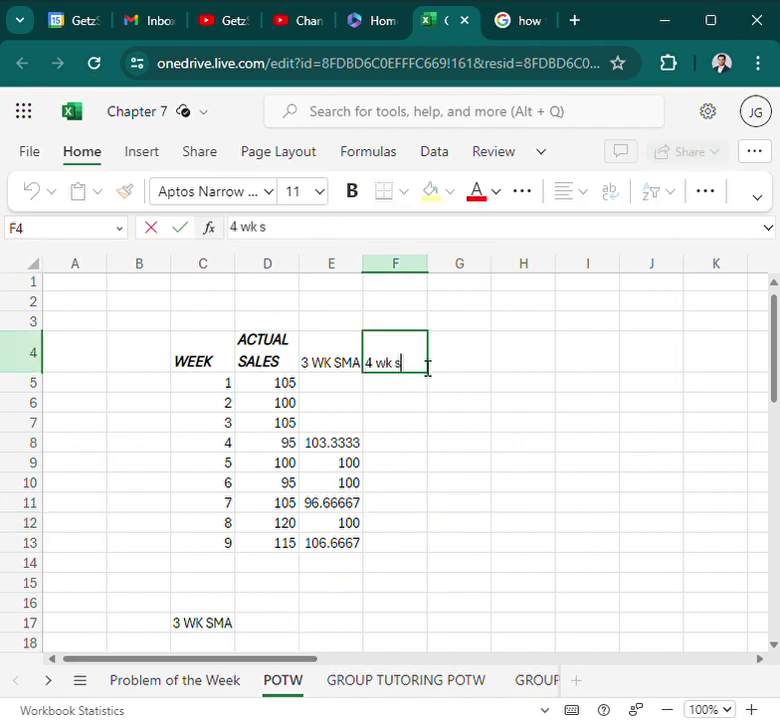
text(K SMA)
key(Return)
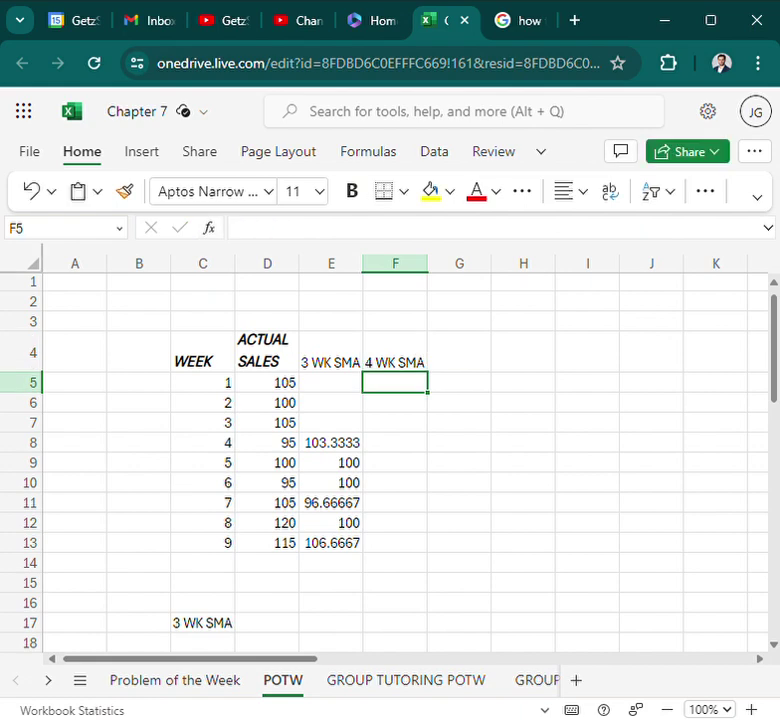
Step: Calculate the week 5 four-week moving average in F9 with =AVERAGE(D5:D8)
click(397, 466)
text(=AV)
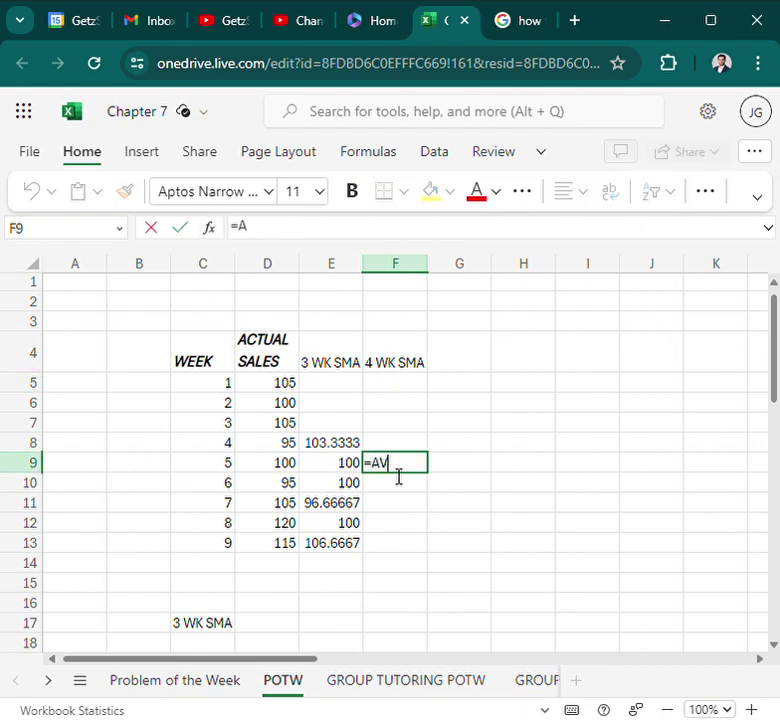
text(ERAGE()
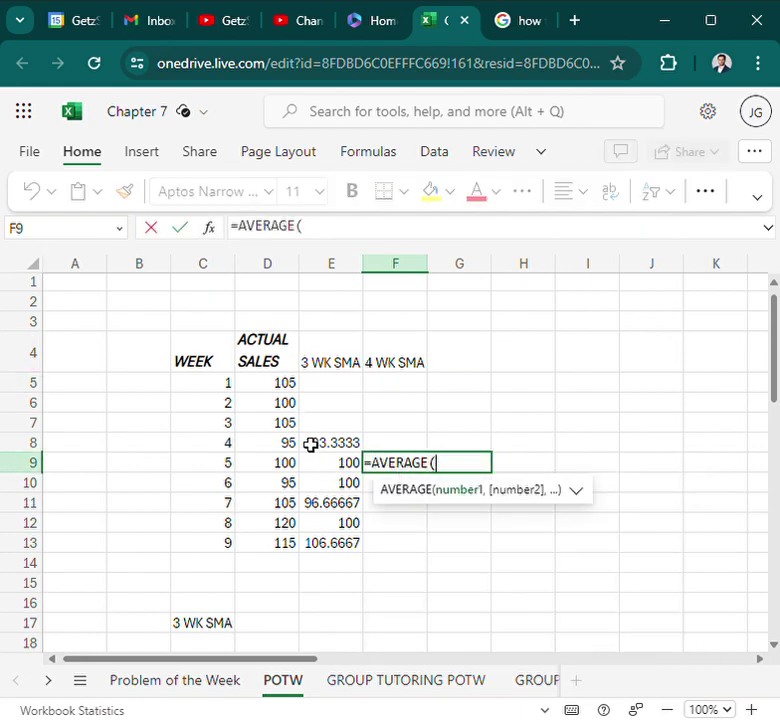
drag(280, 383, 285, 451)
text())
key(Return)
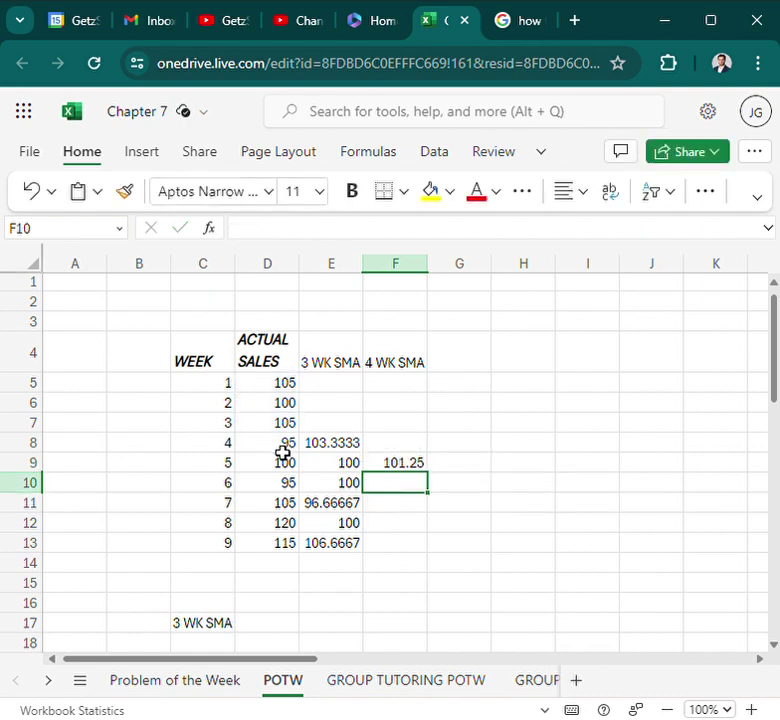
Step: Fill the four-week moving average formula from F9 down to week 9 in F13
click(401, 465)
drag(443, 488, 437, 557)
click(485, 490)
Step: Reread the forecasting questions on the Problem of the Week sheet and return to the POTW sheet
click(226, 684)
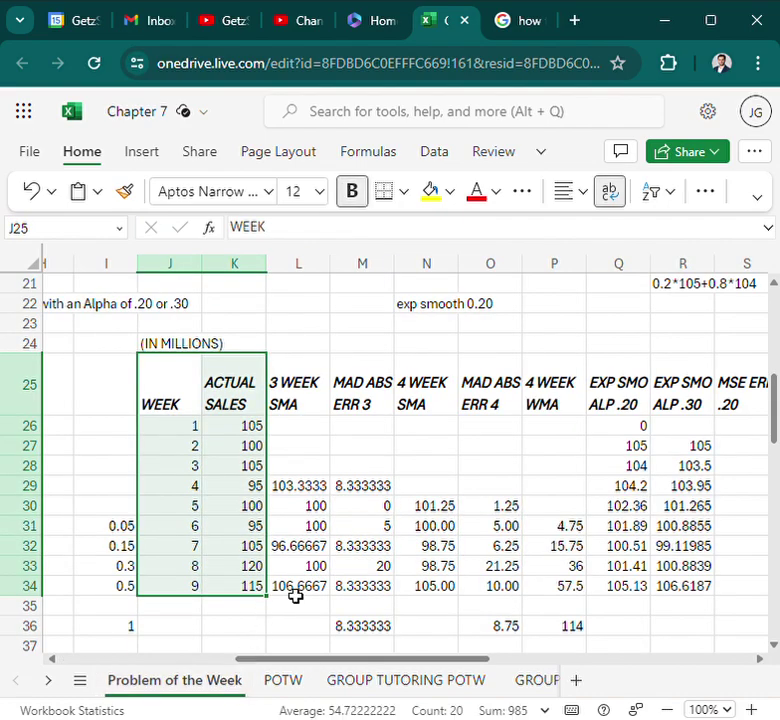
scroll(299, 595, up, 3)
drag(406, 660, 221, 667)
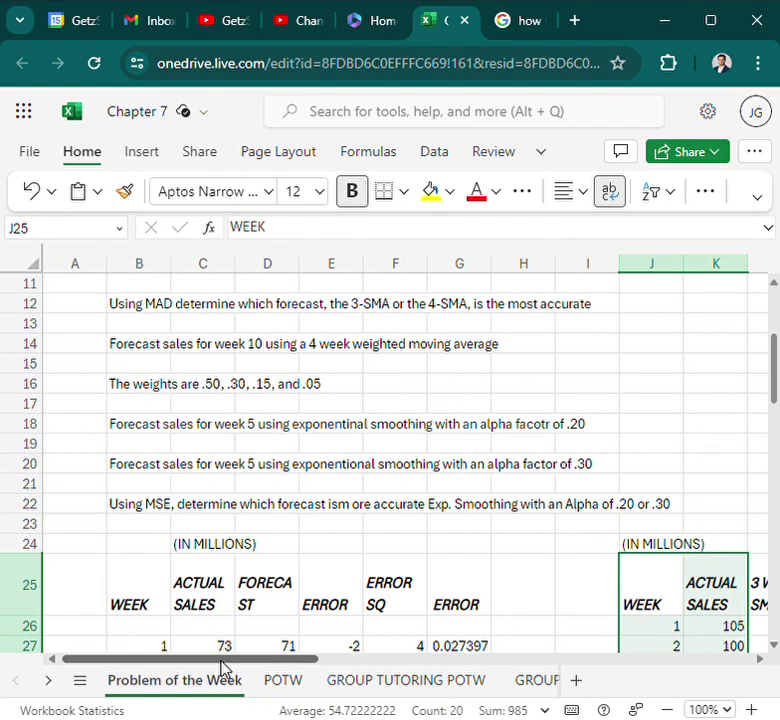
scroll(282, 566, up, 4)
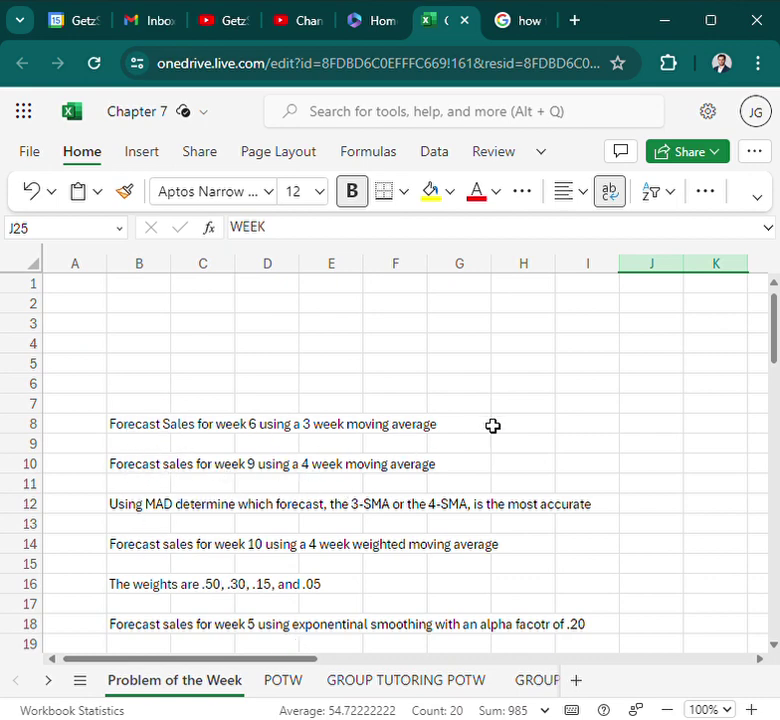
click(293, 682)
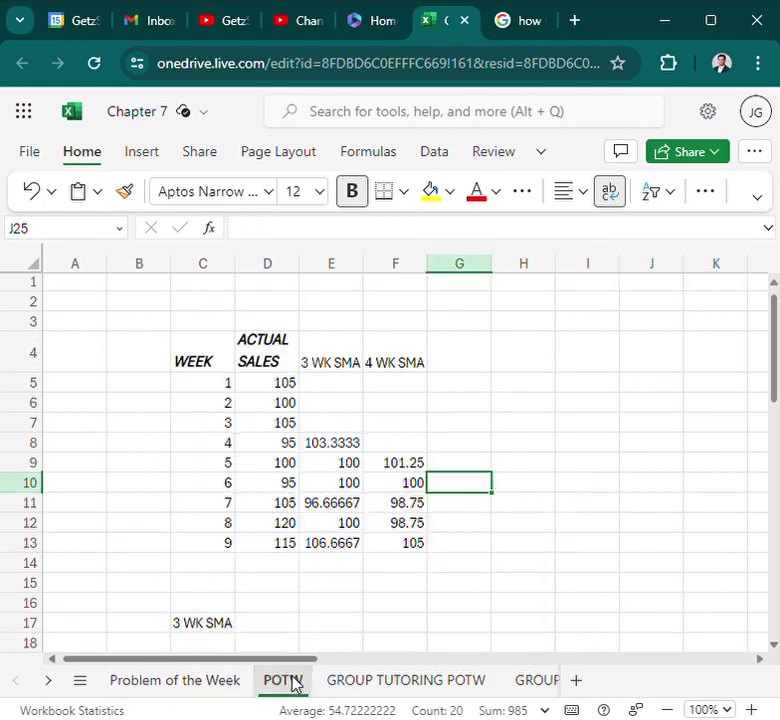
Step: Examine the week 6 forecasts in the three-week and four-week moving average columns on the POTW sheet
click(398, 544)
click(228, 463)
click(228, 424)
click(242, 485)
click(390, 485)
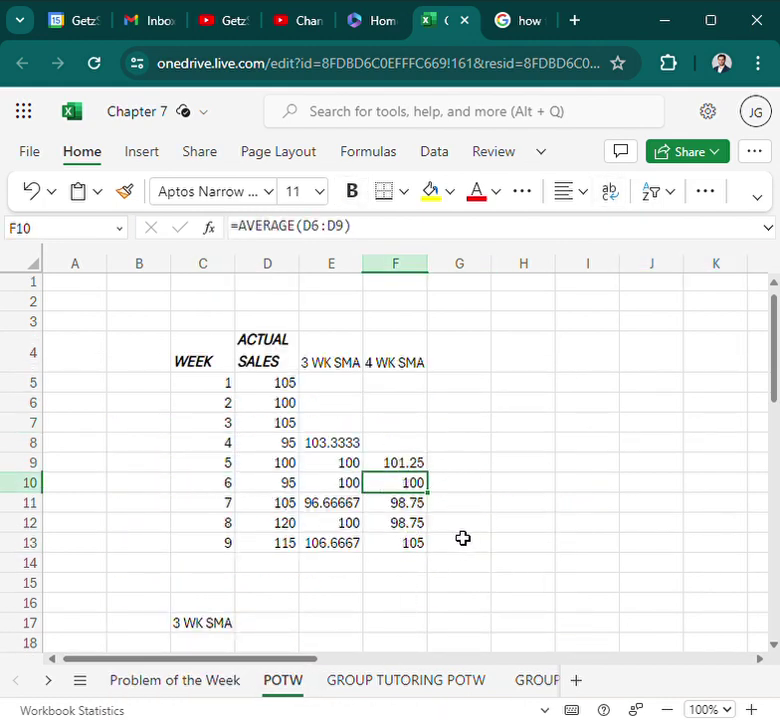
click(343, 484)
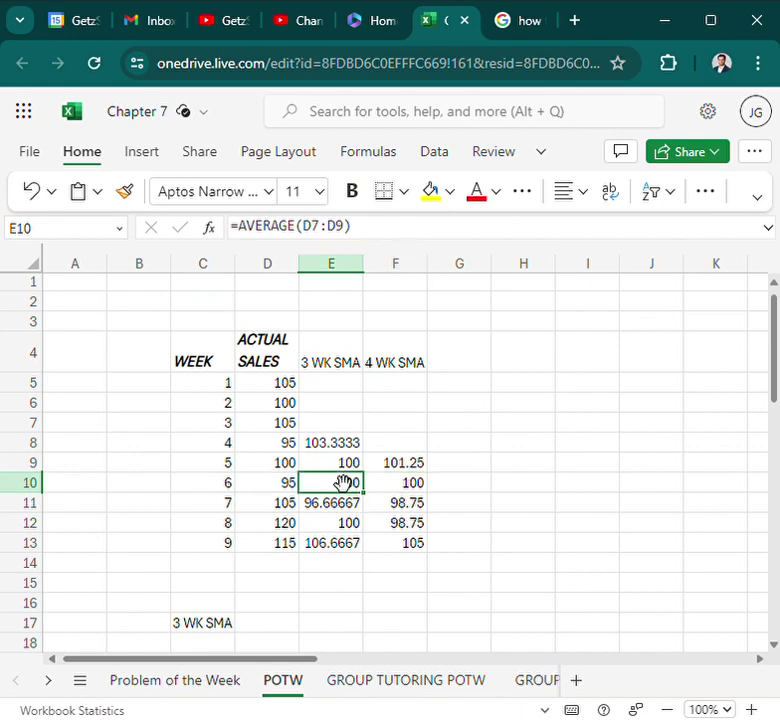
double_click(343, 490)
click(350, 520)
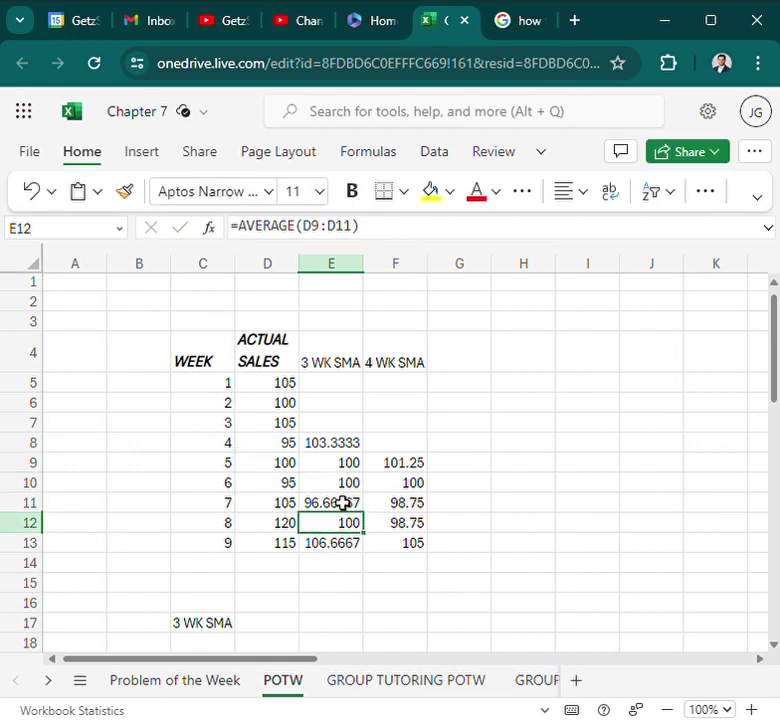
key(Up)
key(Up)
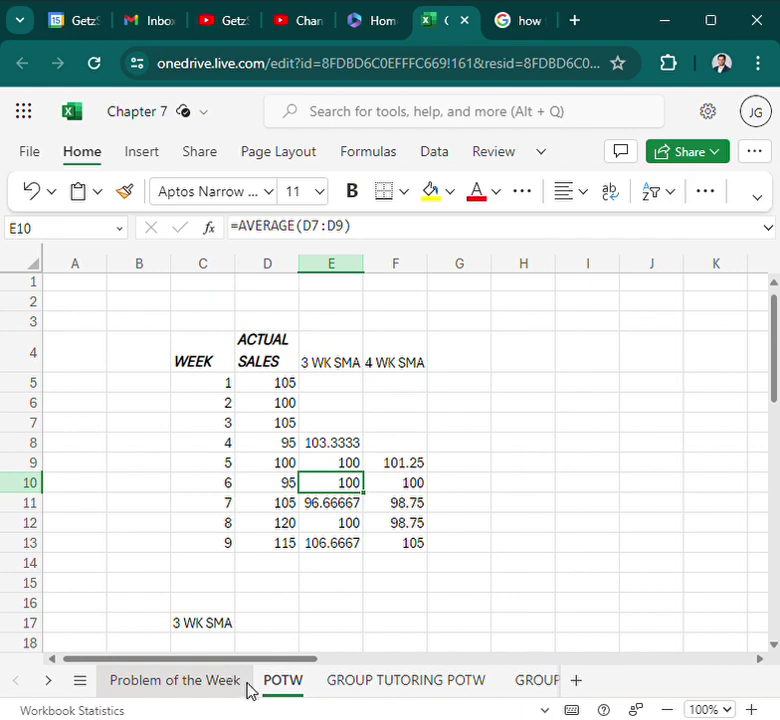
Step: Check the week 9 four-week moving average in F13 against the forecasting questions and read the MAD accuracy question on the Problem of the Week sheet
click(205, 688)
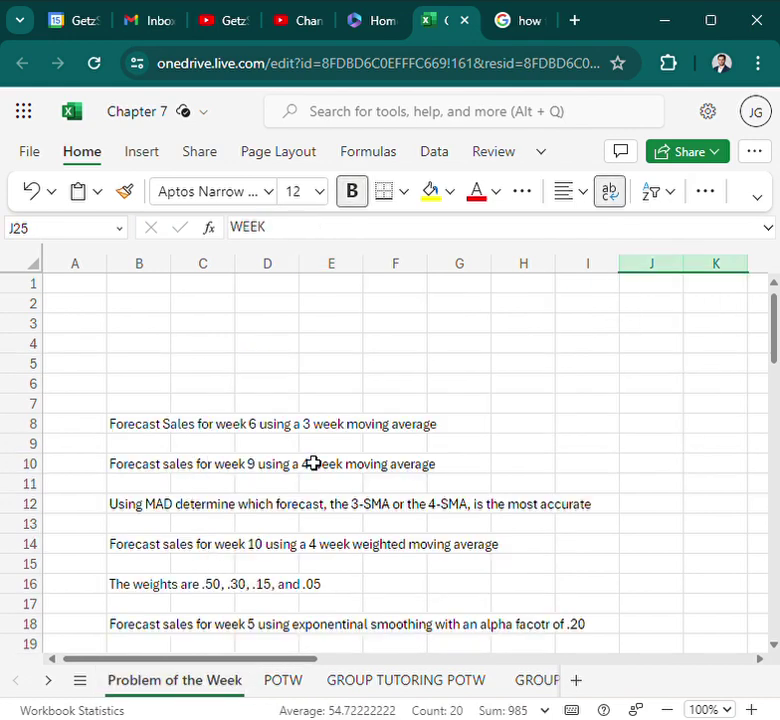
click(279, 683)
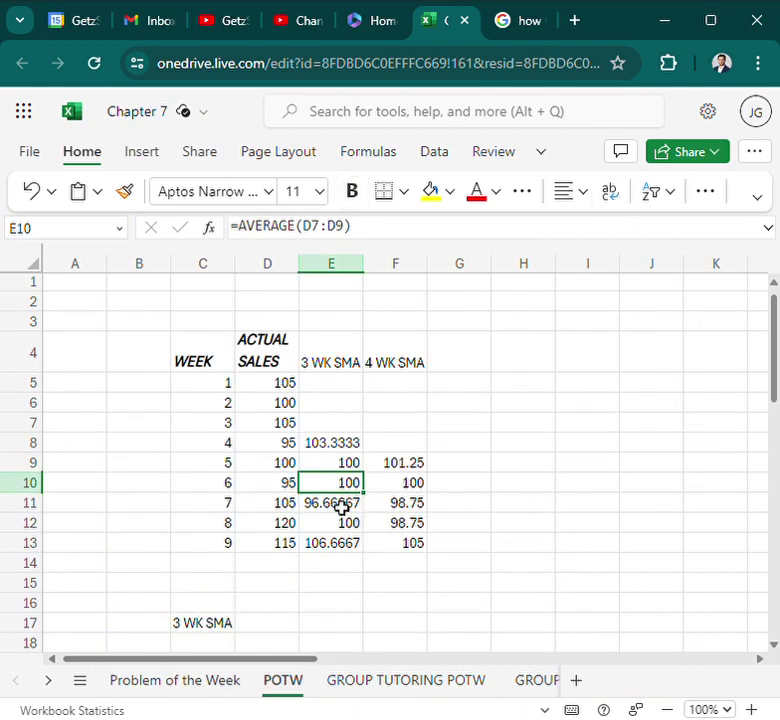
scroll(342, 508, down, 1)
click(416, 446)
scroll(380, 520, up, 1)
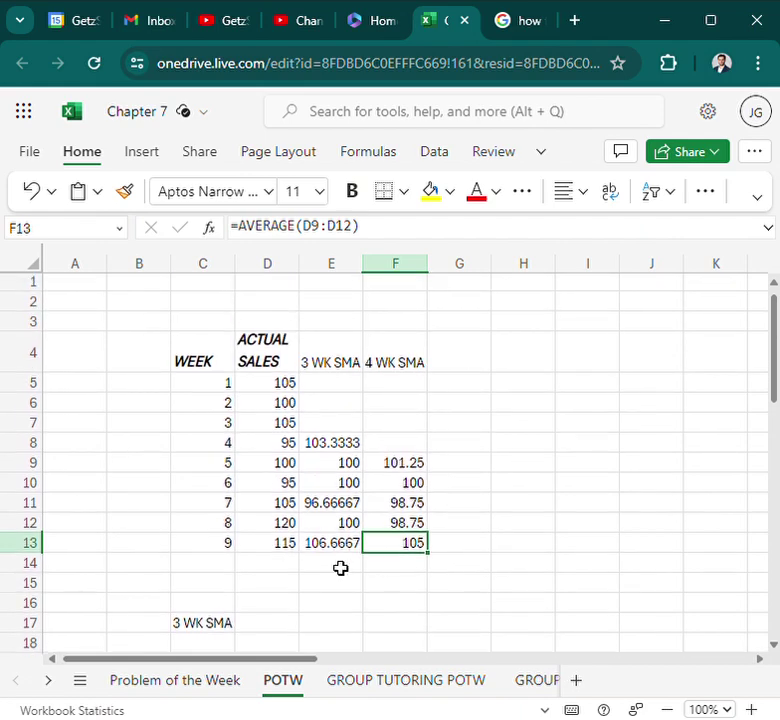
click(118, 681)
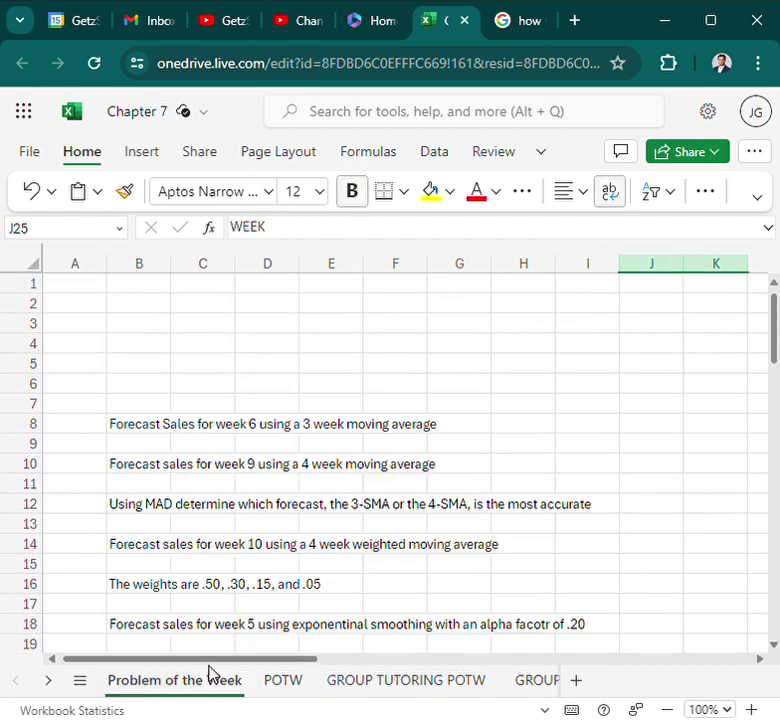
drag(126, 512, 559, 510)
click(592, 386)
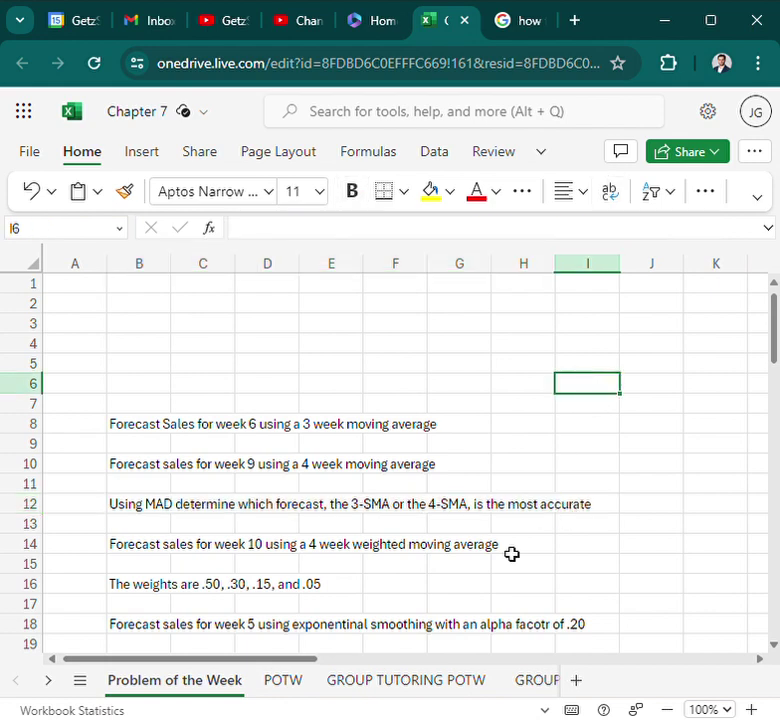
Step: Enter the column header 3 WK MAD in G4 on the POTW sheet
click(276, 684)
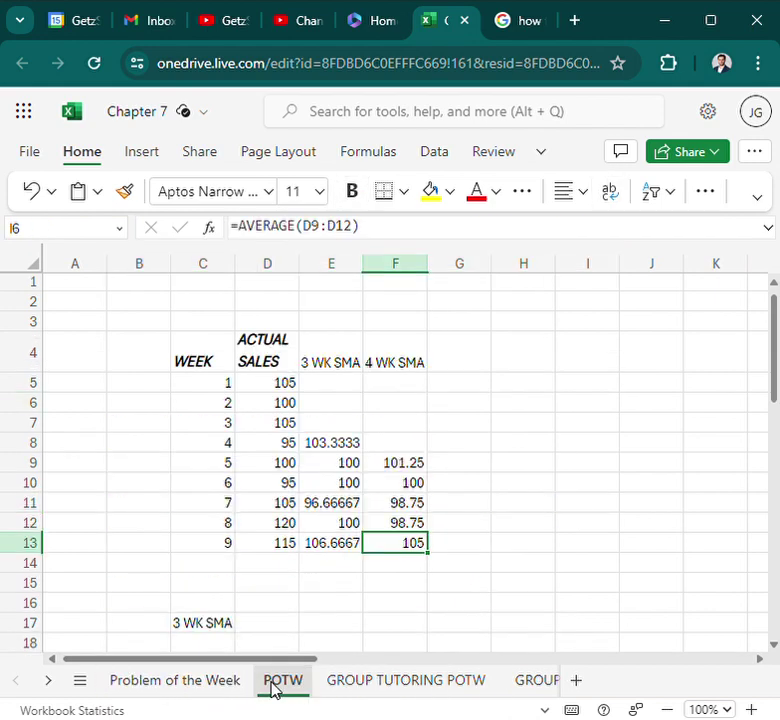
click(475, 370)
text(3)
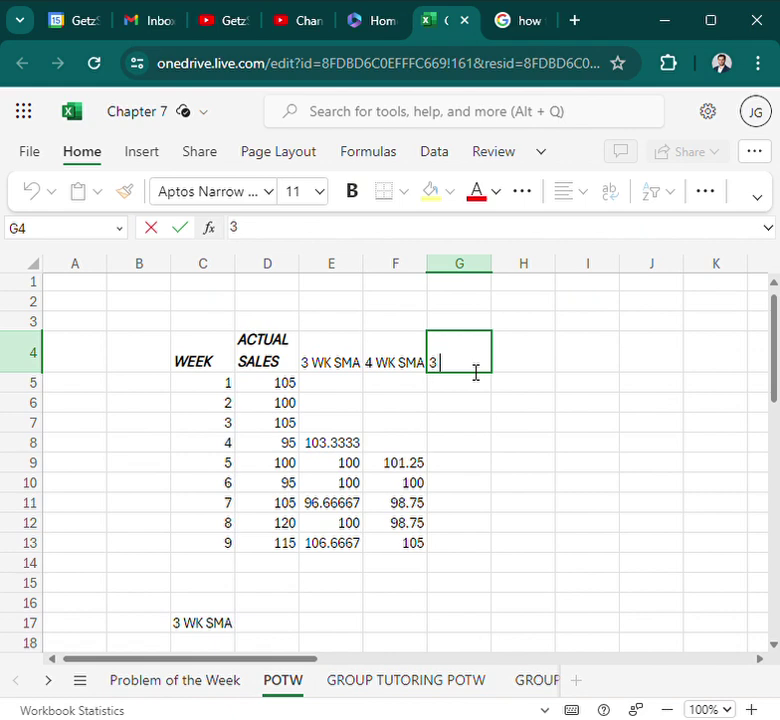
text( WK MAD)
key(Return)
Step: Calculate the week 4 absolute deviation of the three-week moving average in G8 with =ABS(E8-D8)
key(Down)
key(Down)
key(Down)
key(Down)
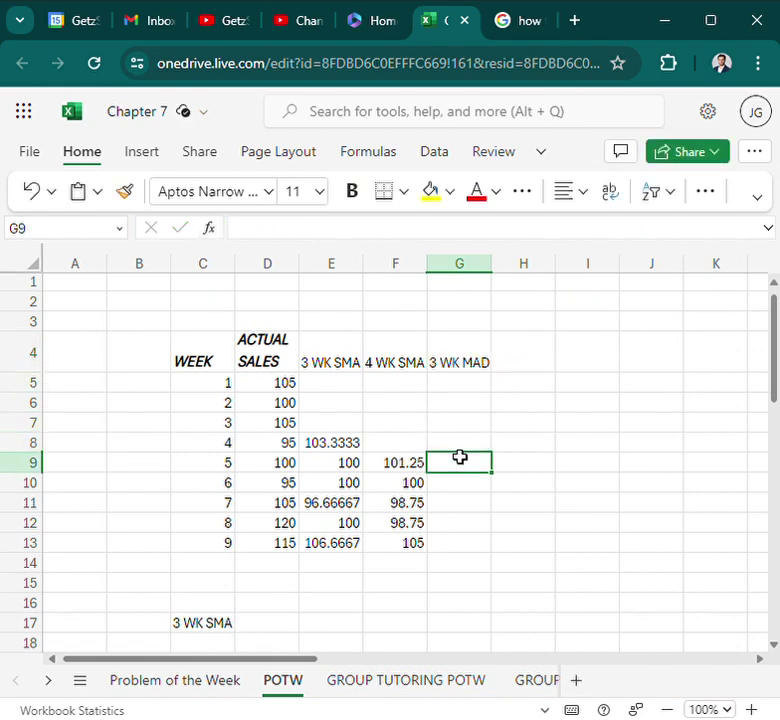
key(Up)
text(=)
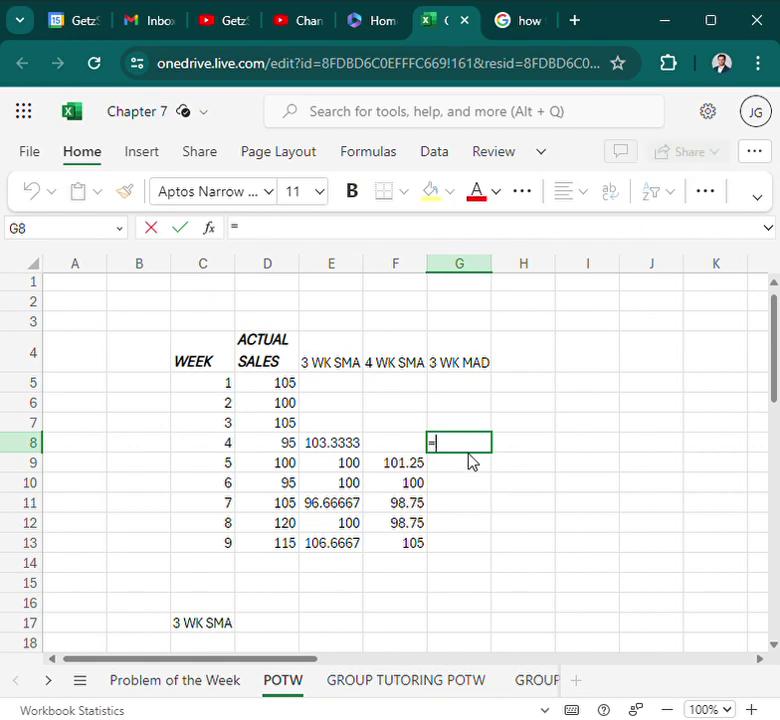
text(ABS()
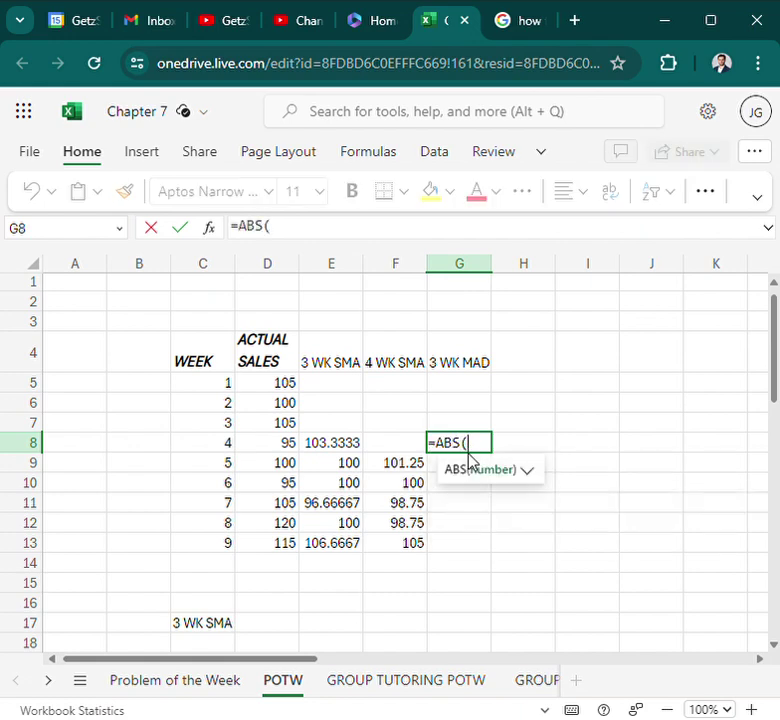
click(348, 448)
text(-)
click(275, 442)
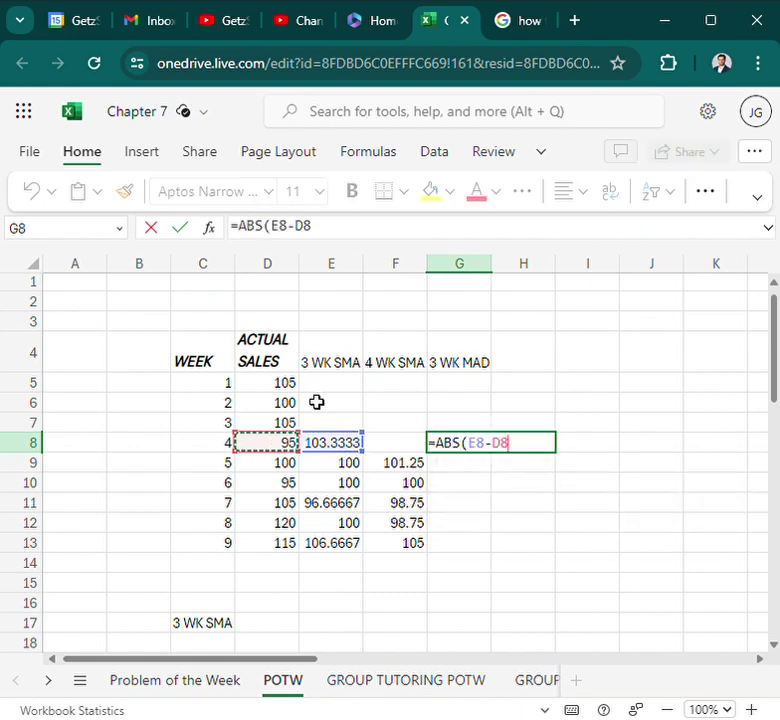
key(Return)
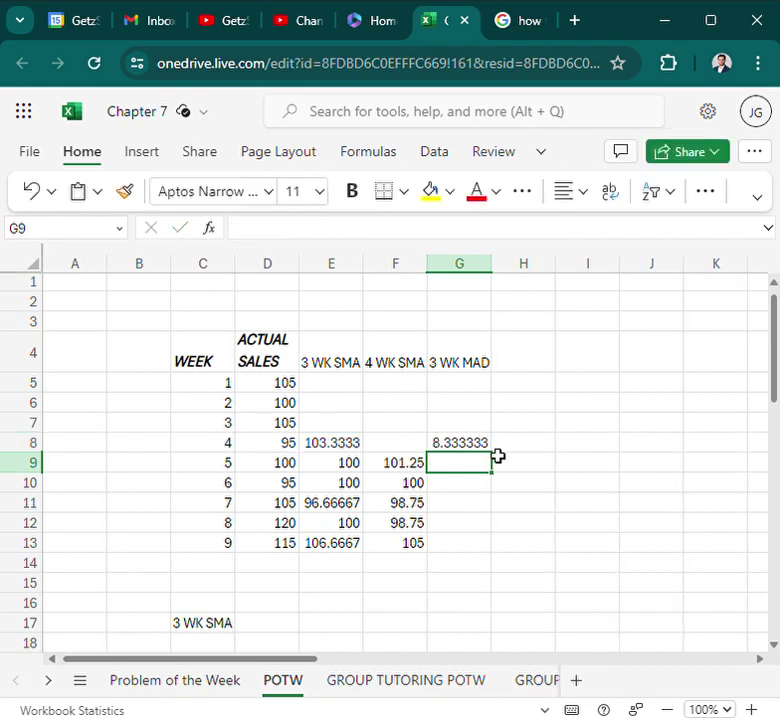
Step: Fill the three-week absolute deviation formula from G8 down to week 9 in G13
click(497, 449)
click(487, 447)
drag(491, 452, 493, 562)
Step: Average the three-week absolute deviations in G16 with =AVERAGE(G5:G13)
click(472, 605)
double_click(460, 610)
text(=AVERAGE)
key(Return)
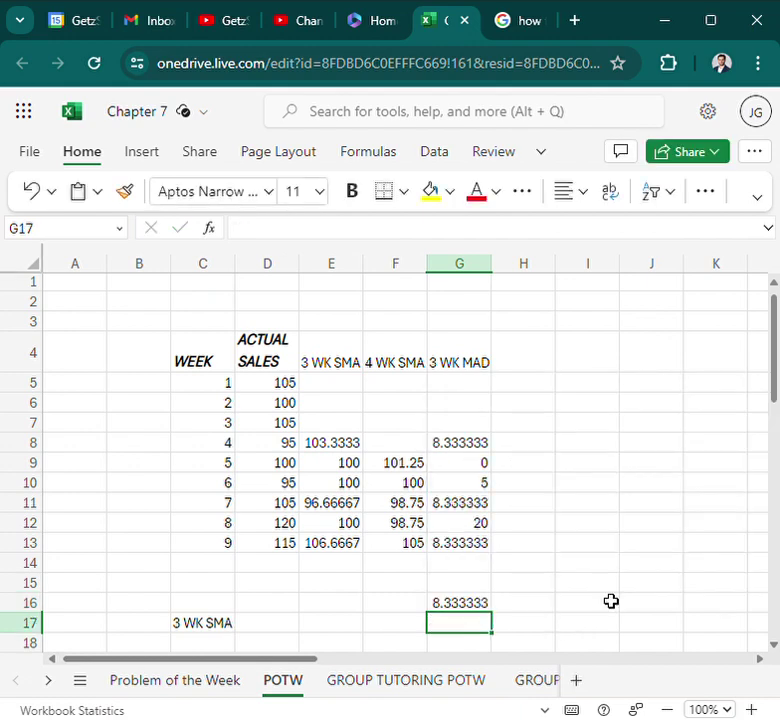
Step: Review the weekly absolute deviations in G8:G13 and the average formula in G16
drag(468, 444, 474, 550)
click(526, 508)
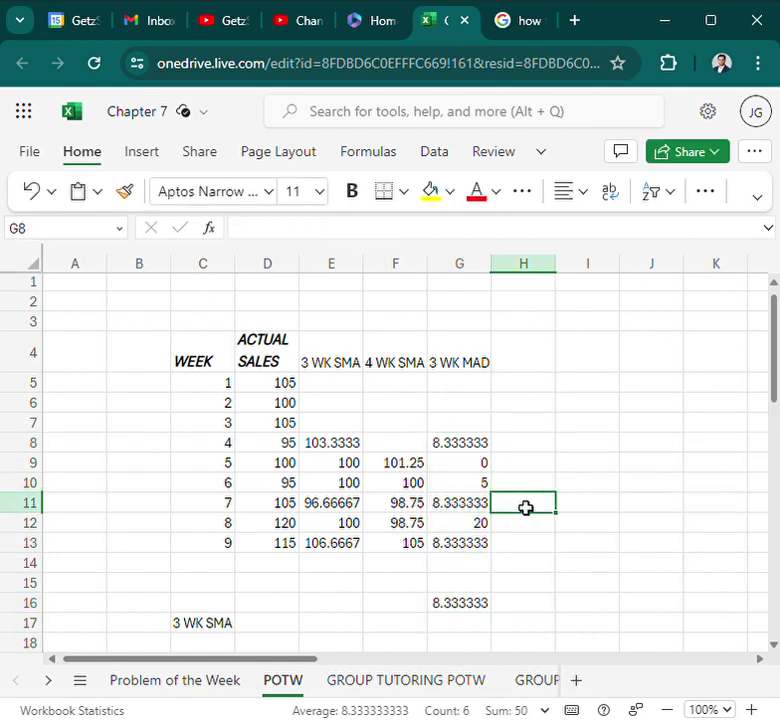
click(469, 448)
key(Down)
key(Down)
key(Down)
key(Down)
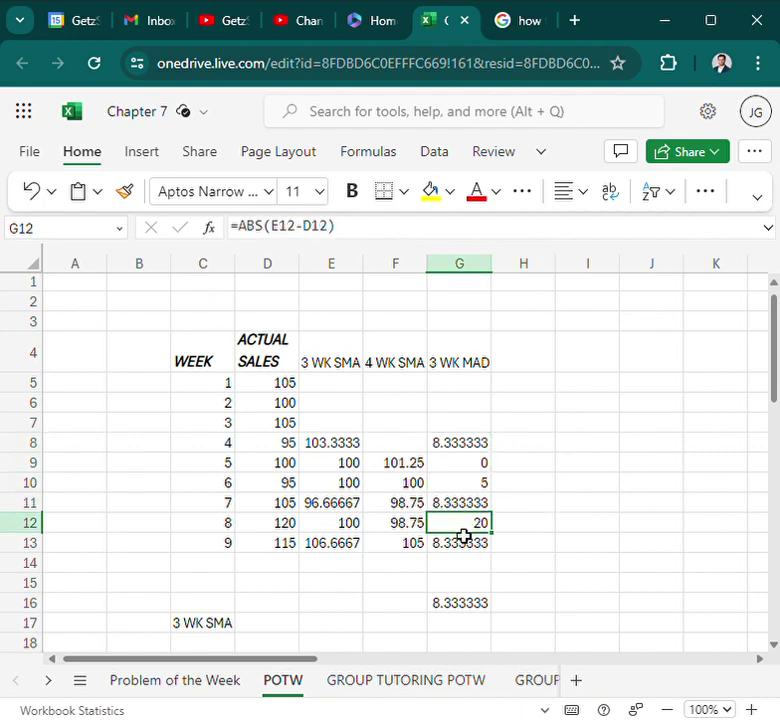
click(476, 605)
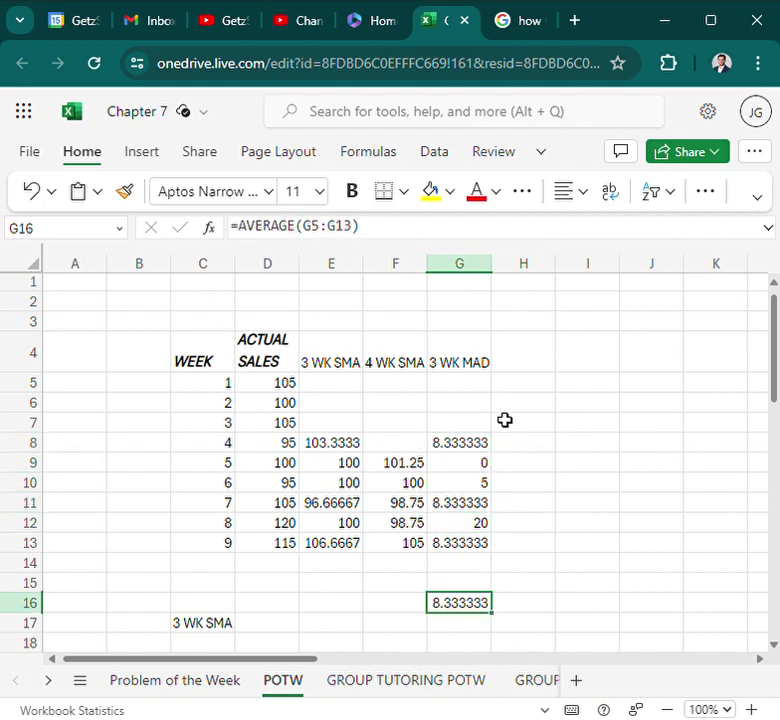
Step: Reread the Problem of the Week questions and enter the column header 4 WK MAD in H4 of the POTW sheet
click(527, 367)
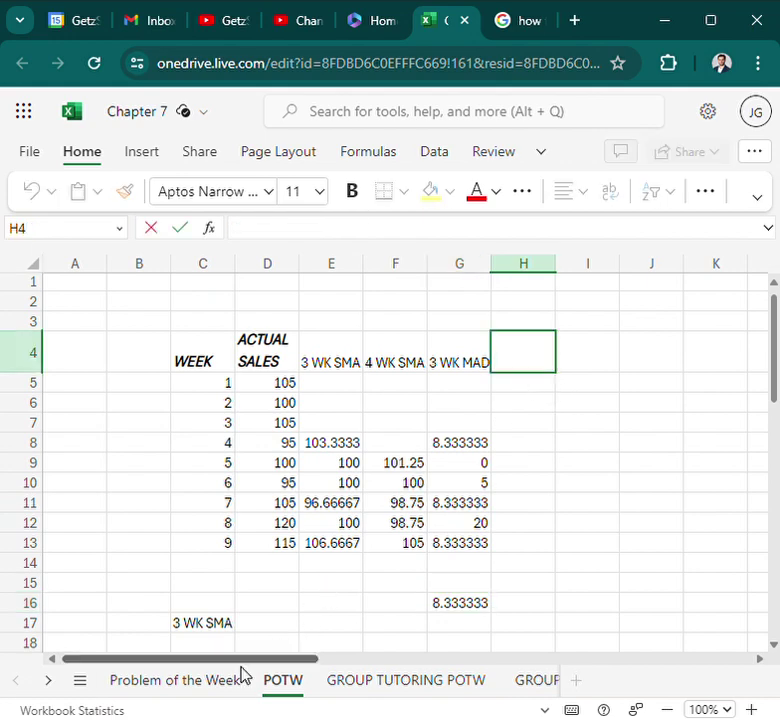
click(230, 682)
scroll(317, 607, down, 2)
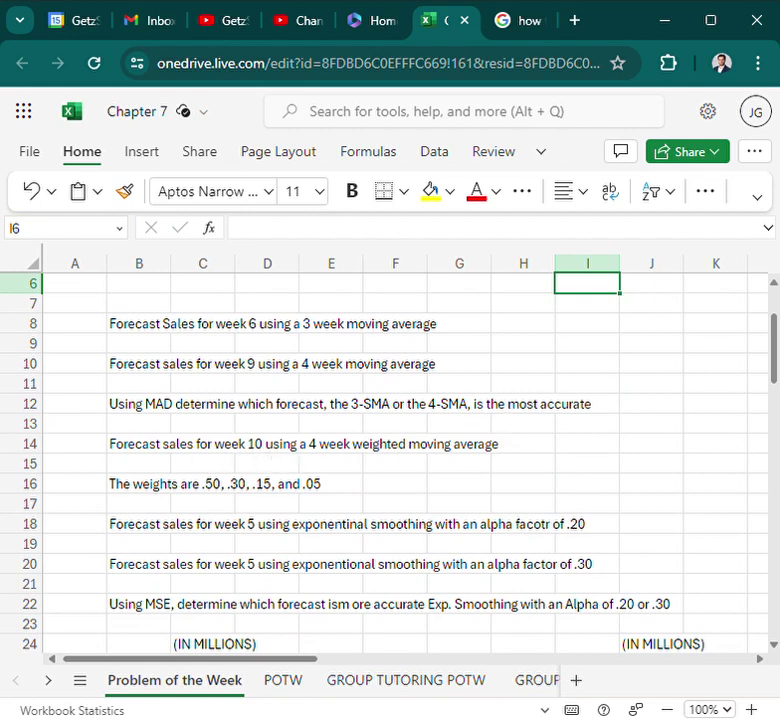
click(283, 681)
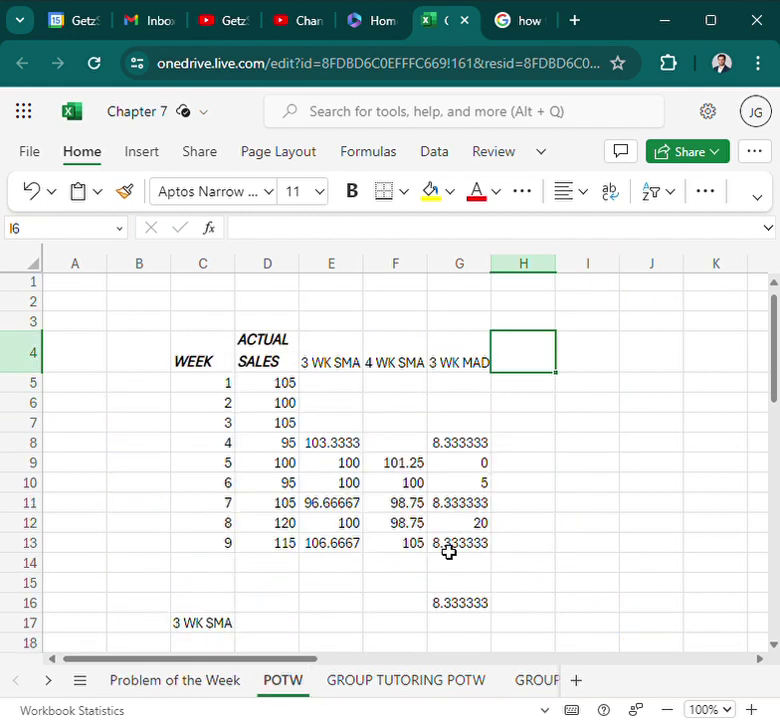
double_click(538, 353)
text(4 )
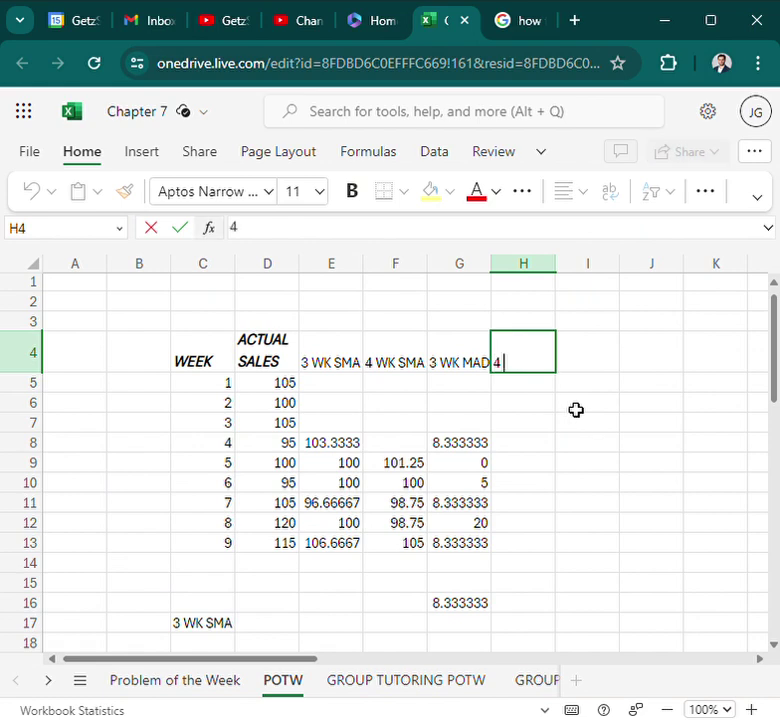
text(WK MAD)
key(Return)
Step: Calculate the week 5 absolute deviation of the four-week moving average in H9 with =ABS(F9-D9)
key(Down)
key(Down)
key(Down)
key(Down)
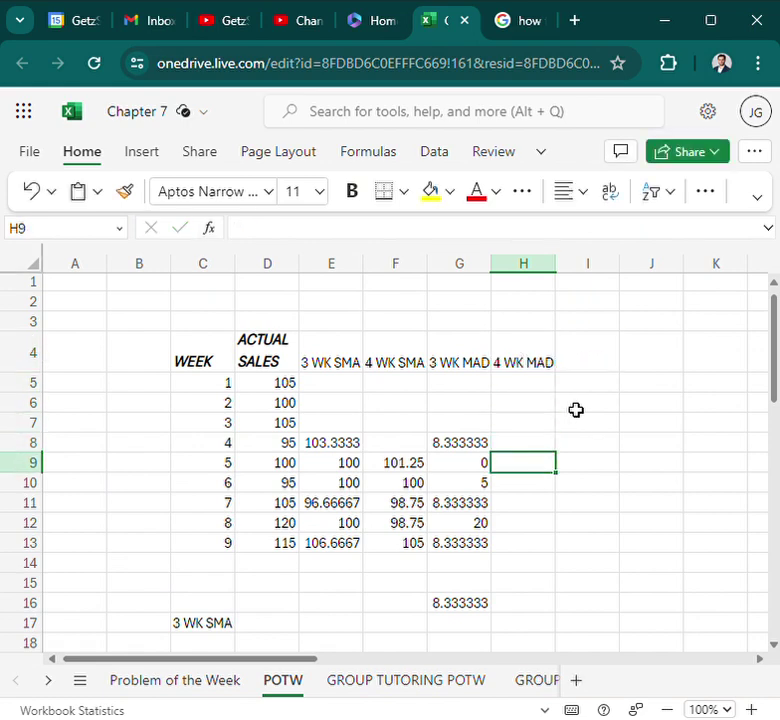
text(=)
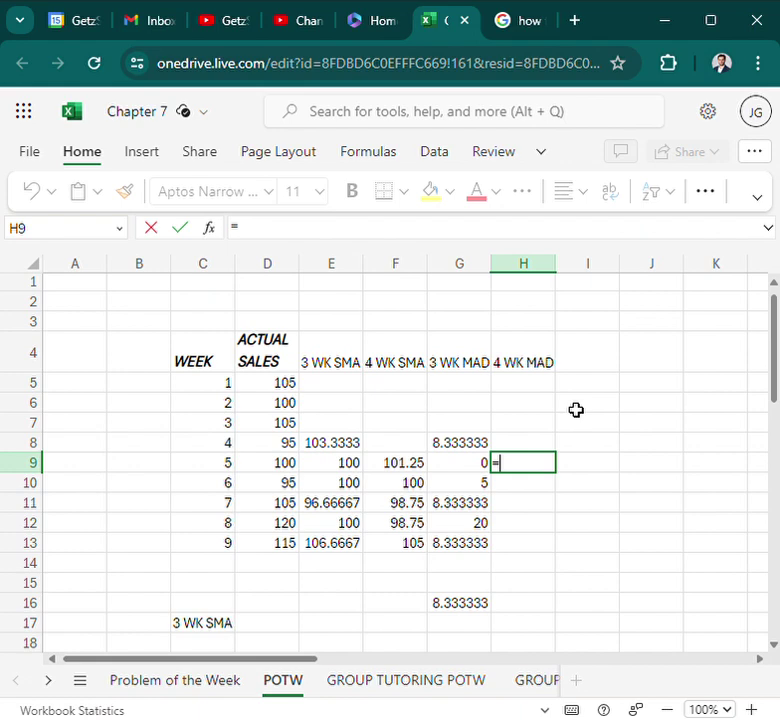
click(392, 461)
text(-)
key(BackSpace)
key(BackSpace)
key(BackSpace)
text(ABS()
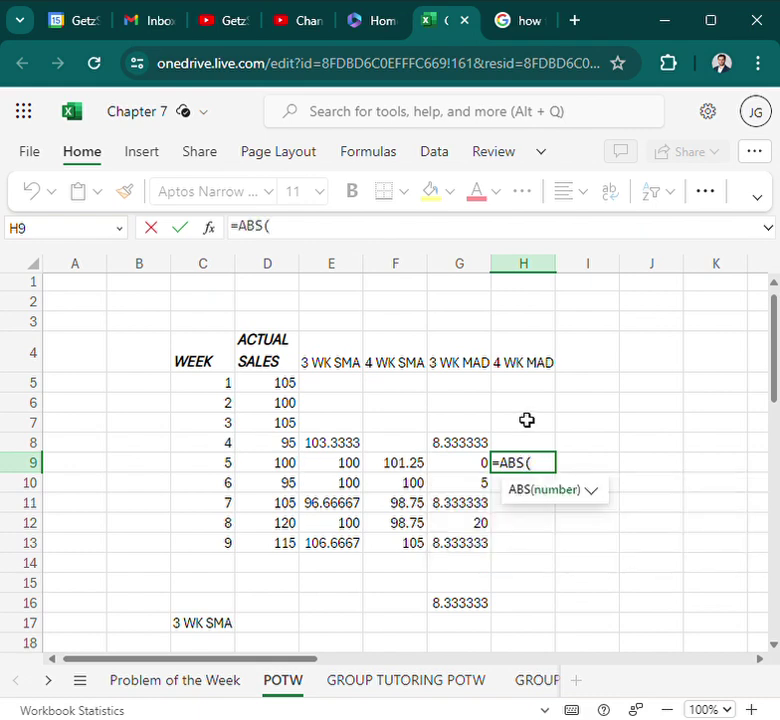
click(396, 466)
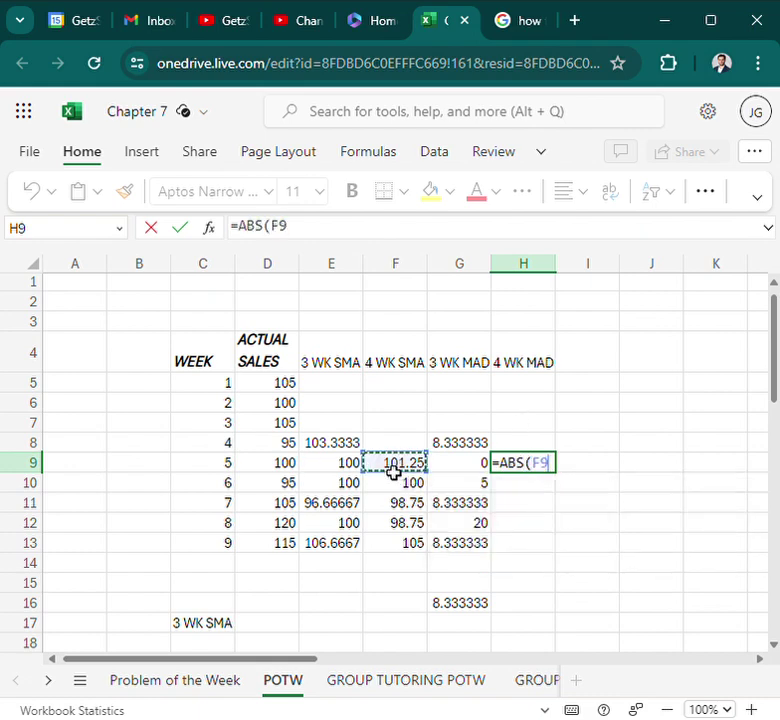
text(-)
click(289, 466)
text())
key(Return)
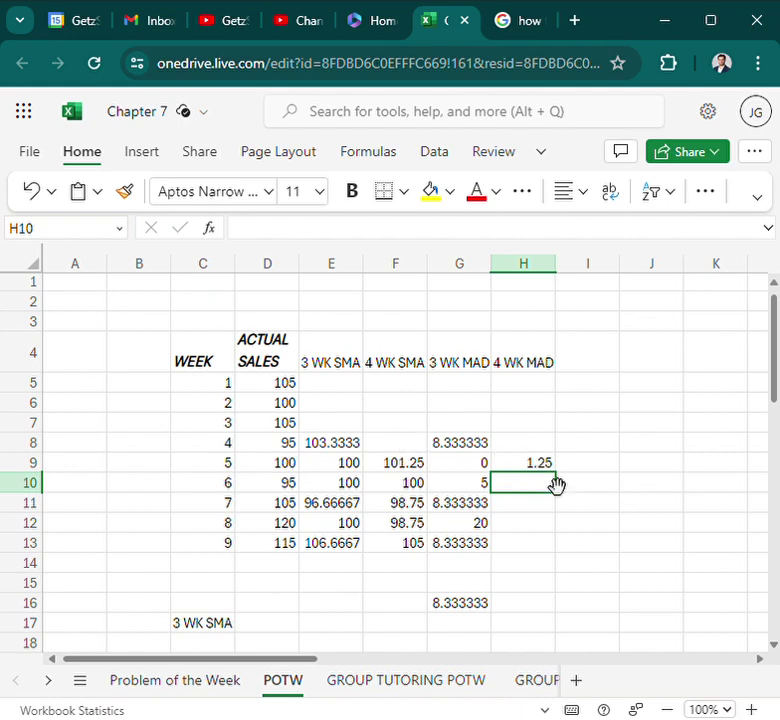
Step: Fill the four-week absolute deviation formula from H9 down to week 9 in H13
key(Up)
drag(556, 472, 562, 563)
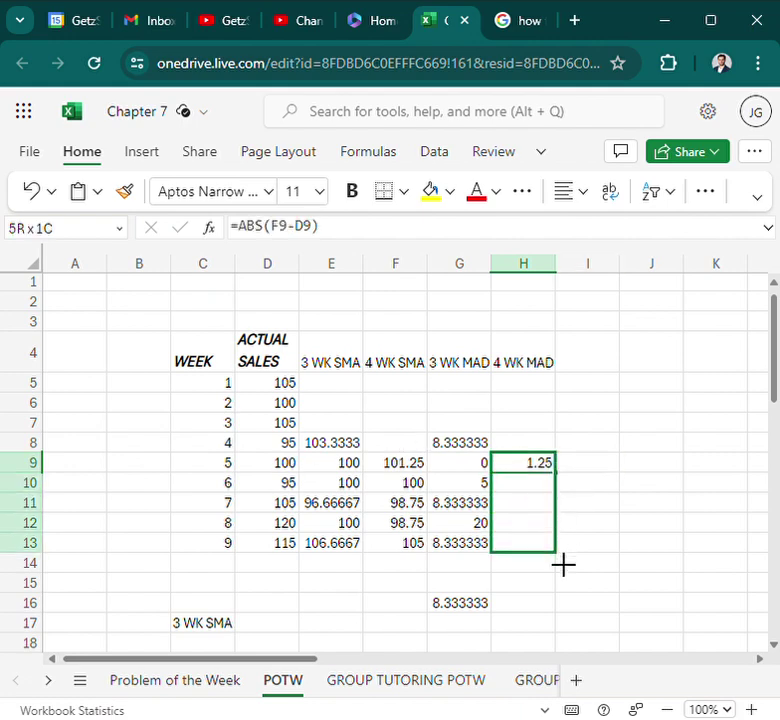
click(628, 487)
Step: Average the four-week absolute deviations in H16 with =AVERAGE(H5:H13)
click(537, 610)
text(=AVERAGE)
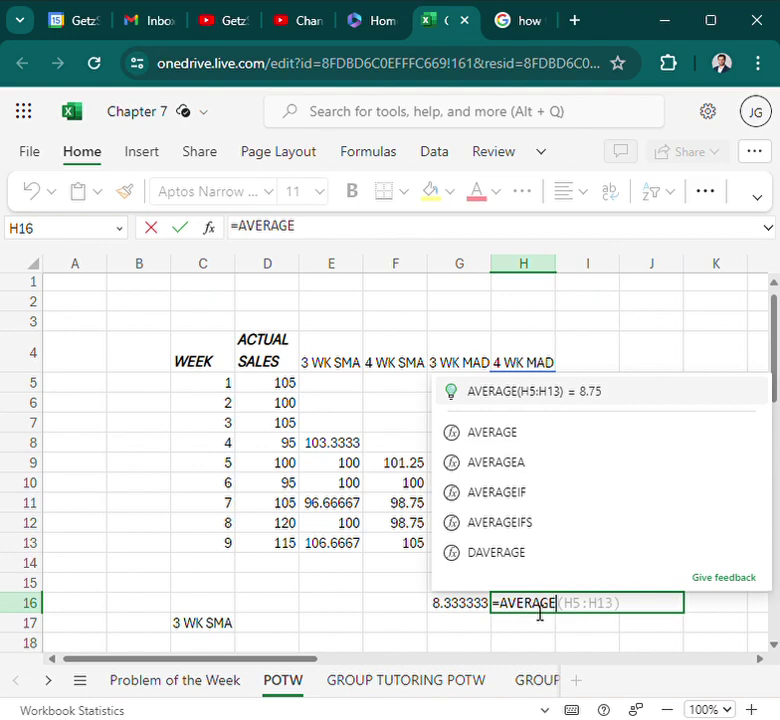
key(Tab)
key(Return)
Step: Review the Problem of the Week sheet's questions and compare the MAD averages in G16 and H16 on the POTW sheet
click(228, 680)
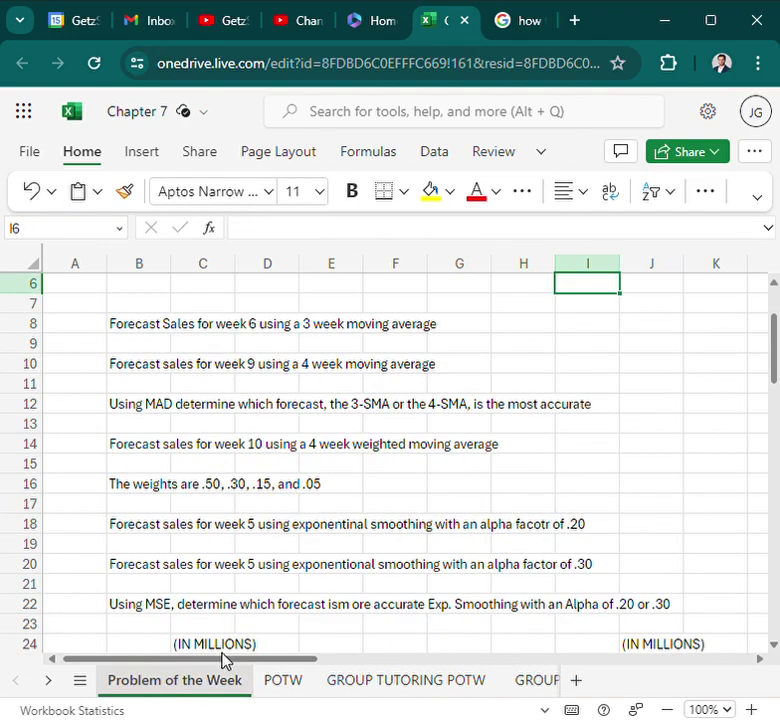
scroll(399, 602, down, 3)
scroll(341, 619, down, 4)
drag(266, 662, 250, 662)
scroll(352, 599, up, 6)
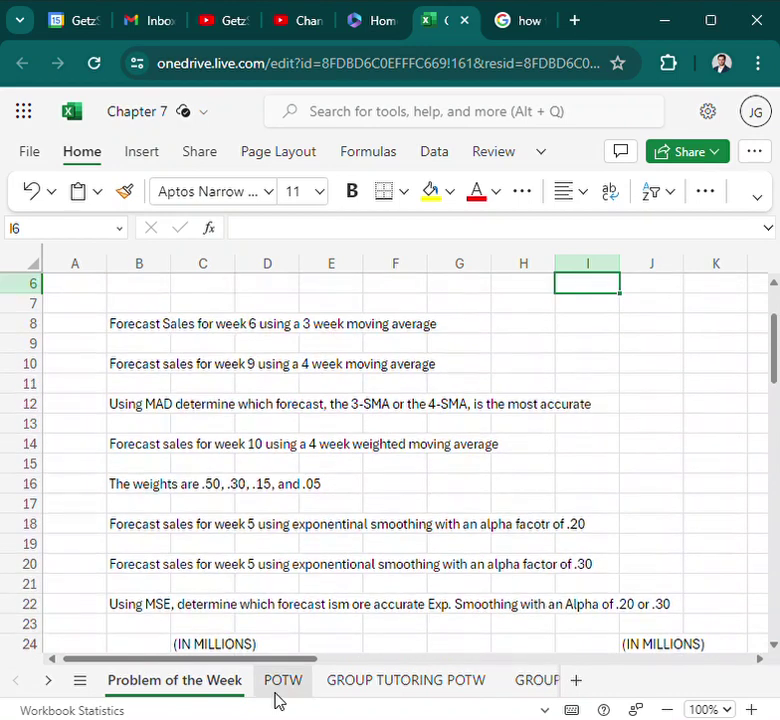
click(281, 684)
click(472, 604)
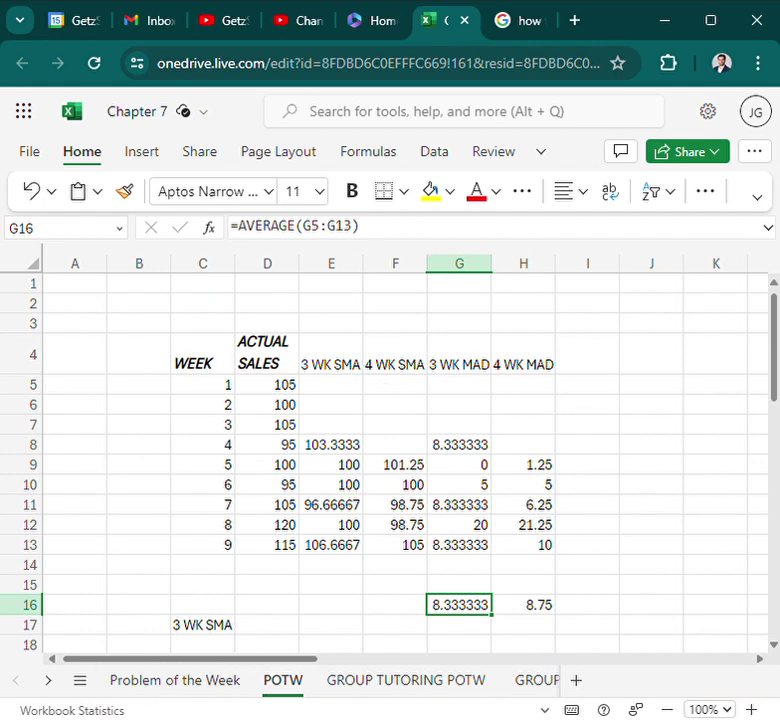
Step: Read the week 10 four-week weighted moving average question in row 14 of the Problem of the Week sheet
scroll(207, 529, up, 2)
scroll(87, 512, down, 2)
drag(138, 454, 498, 447)
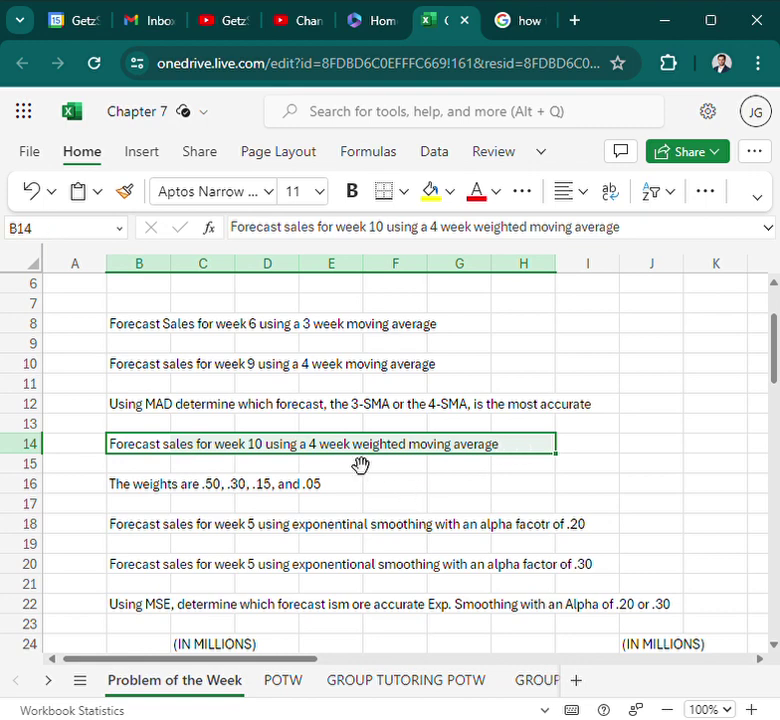
Step: Read the weights for the weighted moving average in row 16 of the Problem of the Week sheet, then return to the POTW sheet
click(374, 482)
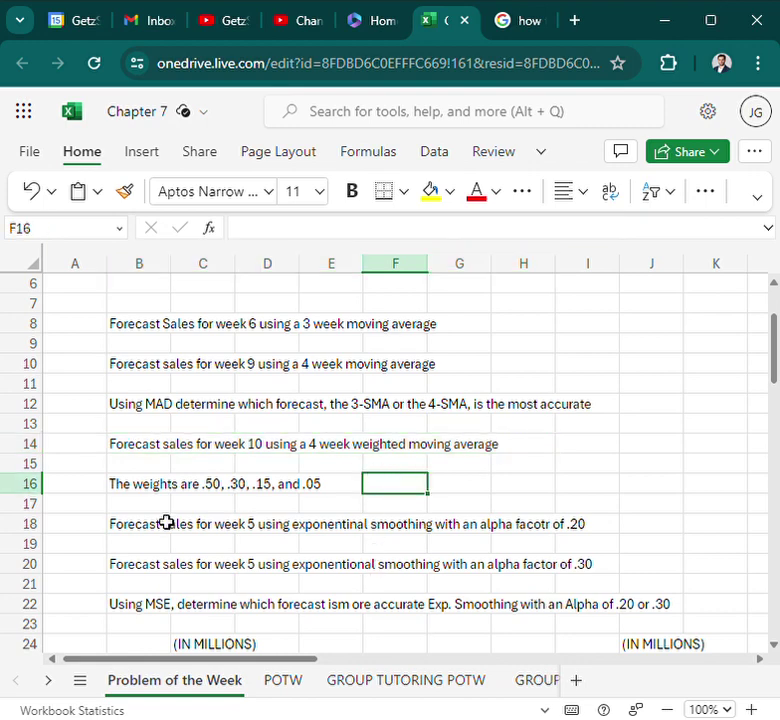
drag(126, 496, 333, 497)
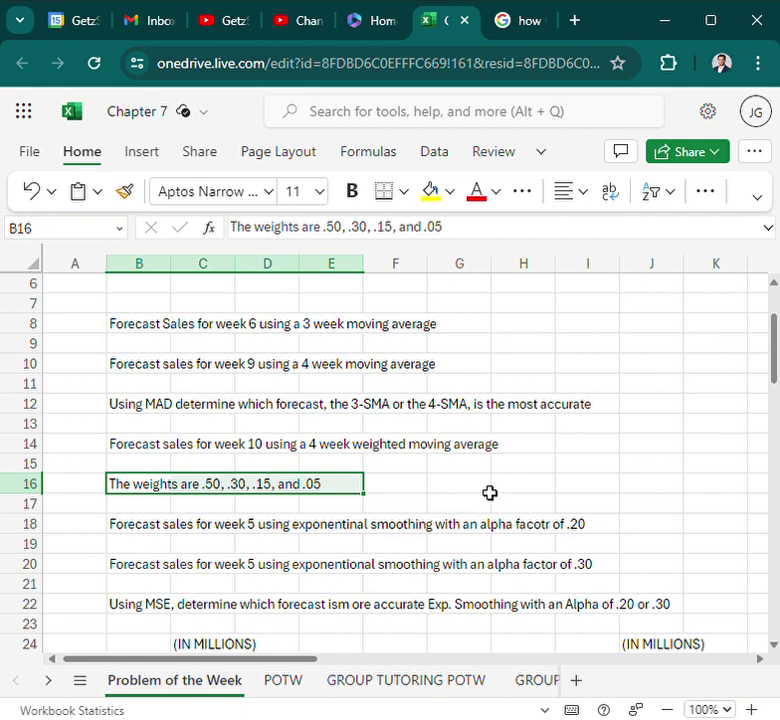
click(426, 496)
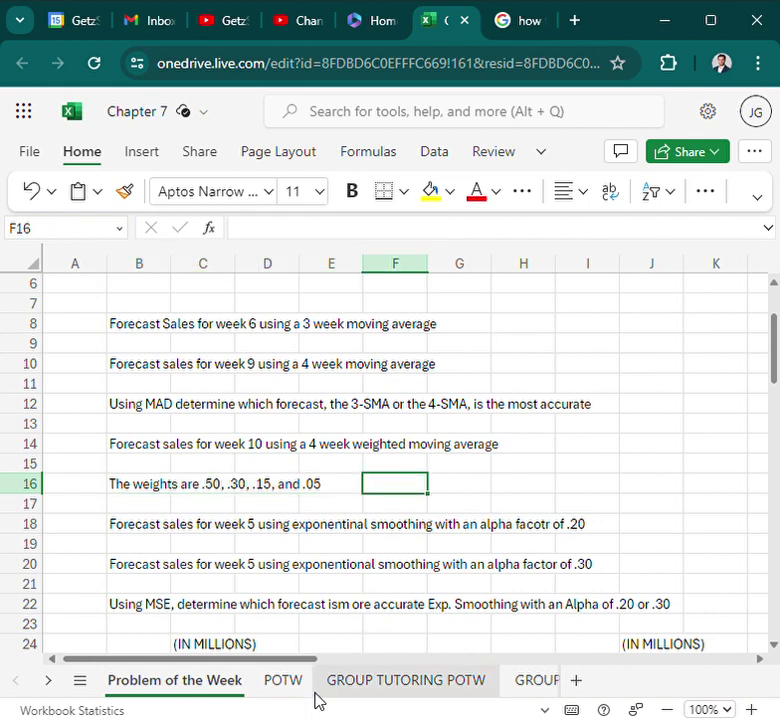
click(283, 686)
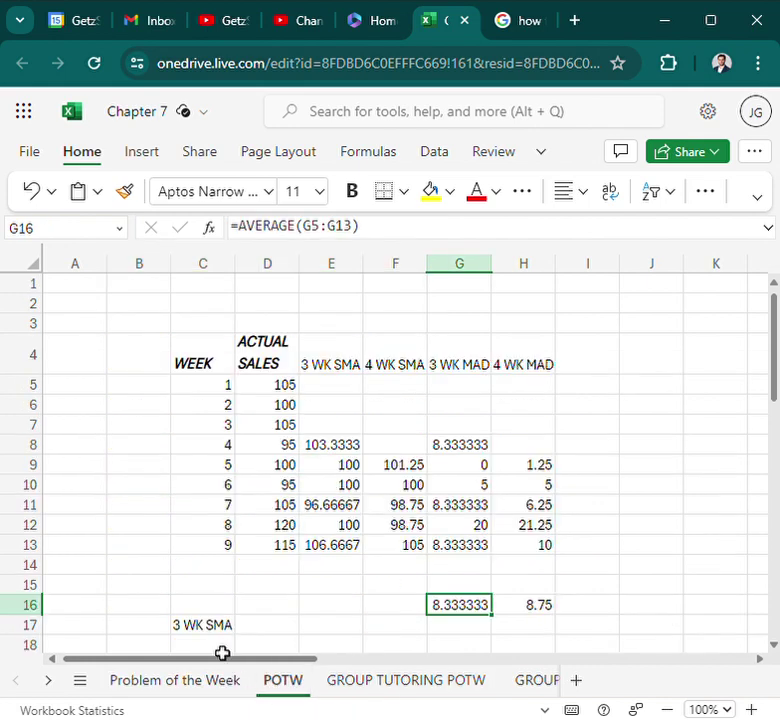
click(150, 545)
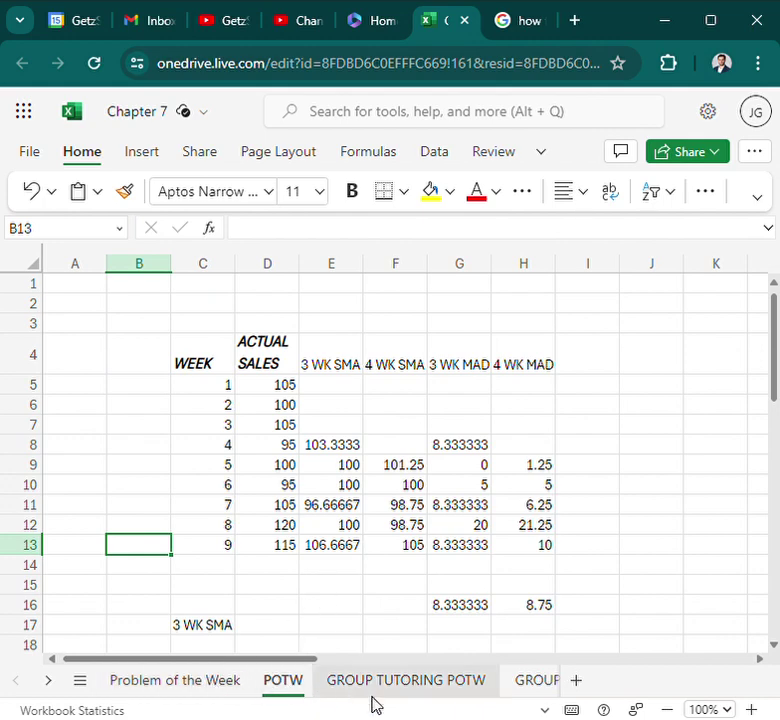
click(188, 680)
click(285, 688)
Step: Add week 10 to the WEEK column in C14 and label I4 as 4 WK WMA
click(225, 576)
text(10)
key(Return)
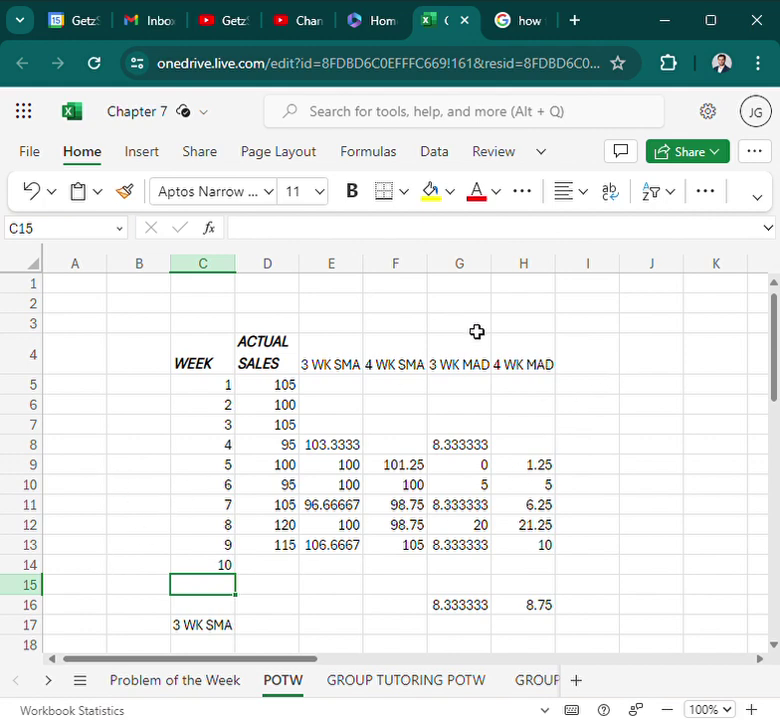
click(596, 370)
text(4 WK WMA)
key(Return)
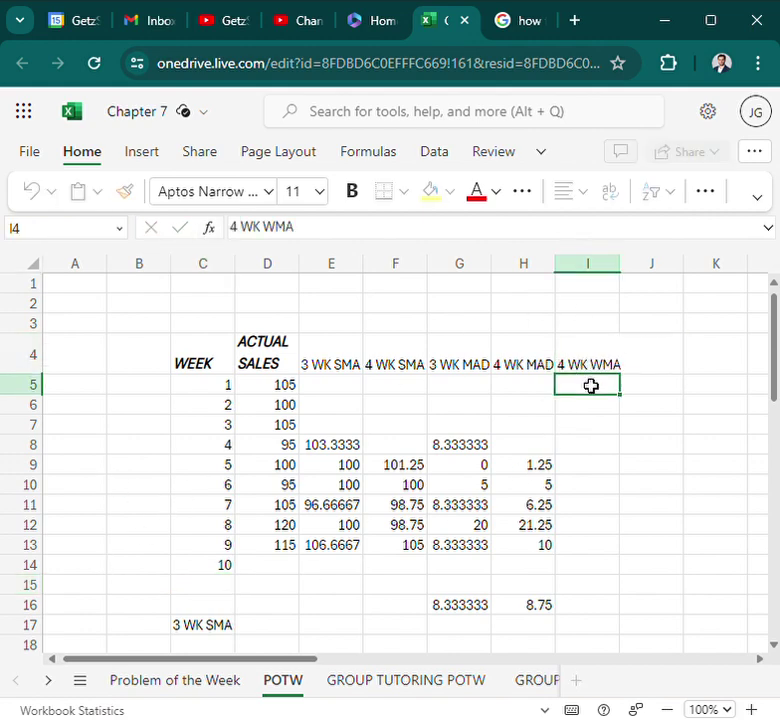
Step: Enter the two largest weights beside the week column, .5 in B14 and .3 in B13
key(Down)
key(Down)
key(Down)
key(Down)
key(Down)
key(Down)
key(Down)
key(Down)
key(Down)
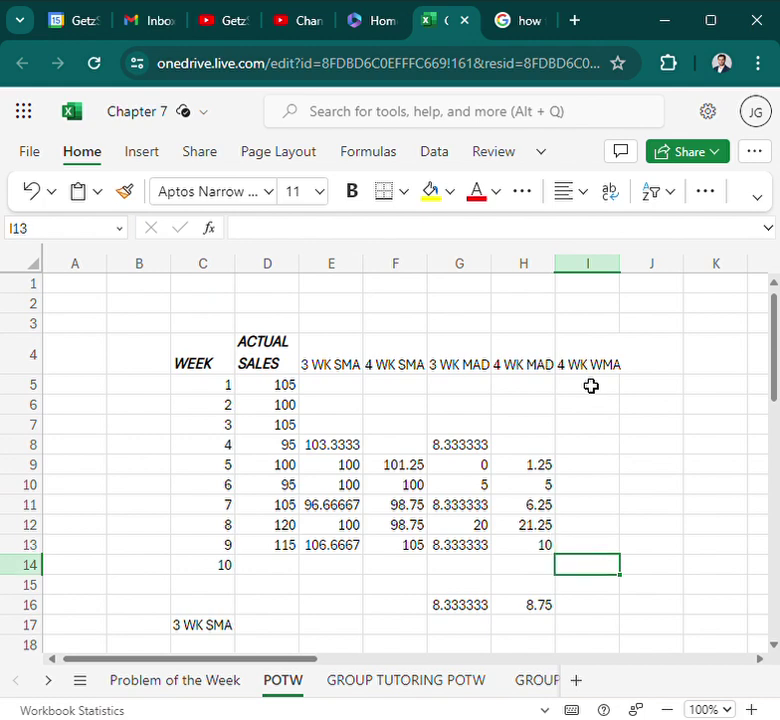
click(191, 684)
click(267, 684)
click(133, 573)
text(.5)
key(Return)
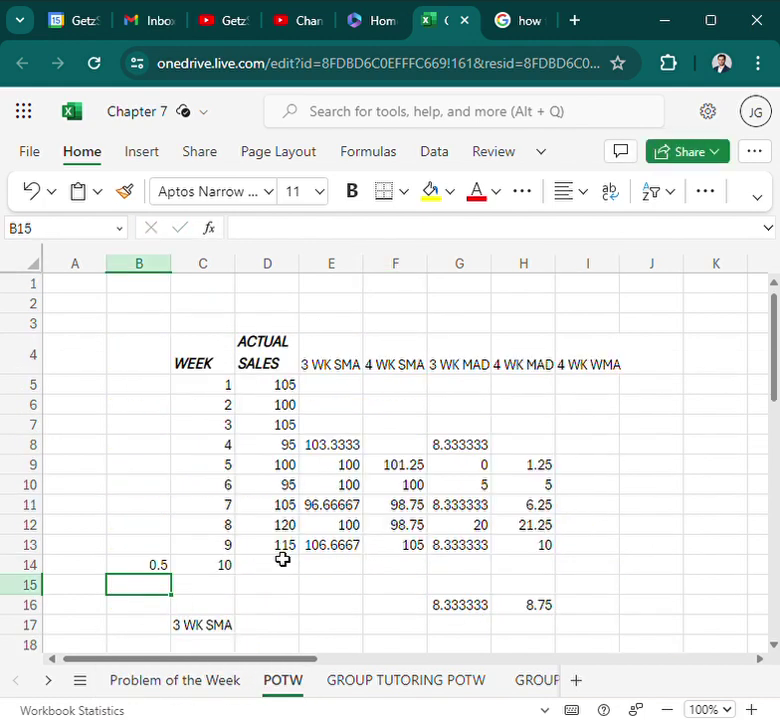
click(123, 545)
text(.3)
key(Return)
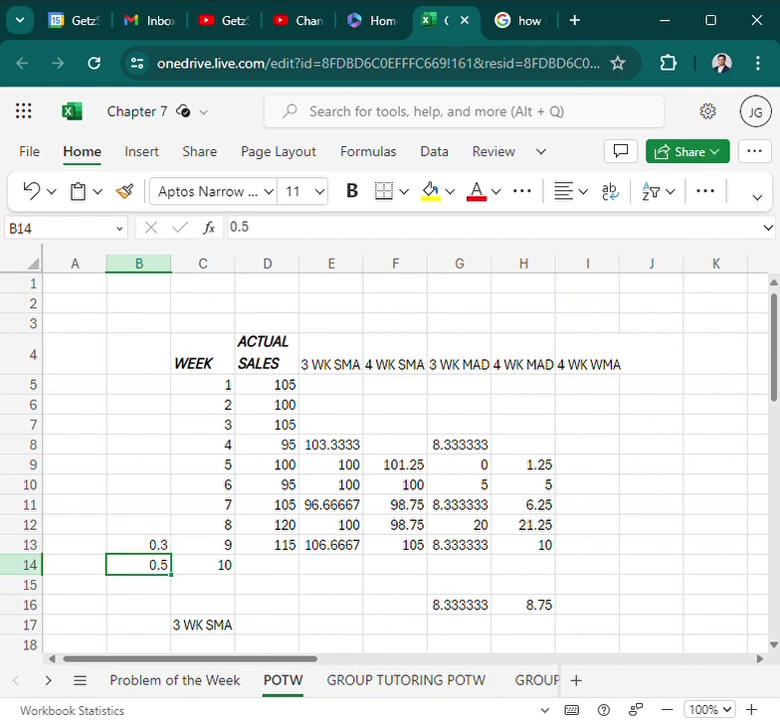
Step: Enter the two remaining weights, .15 in B12 and .05 in B11
click(205, 683)
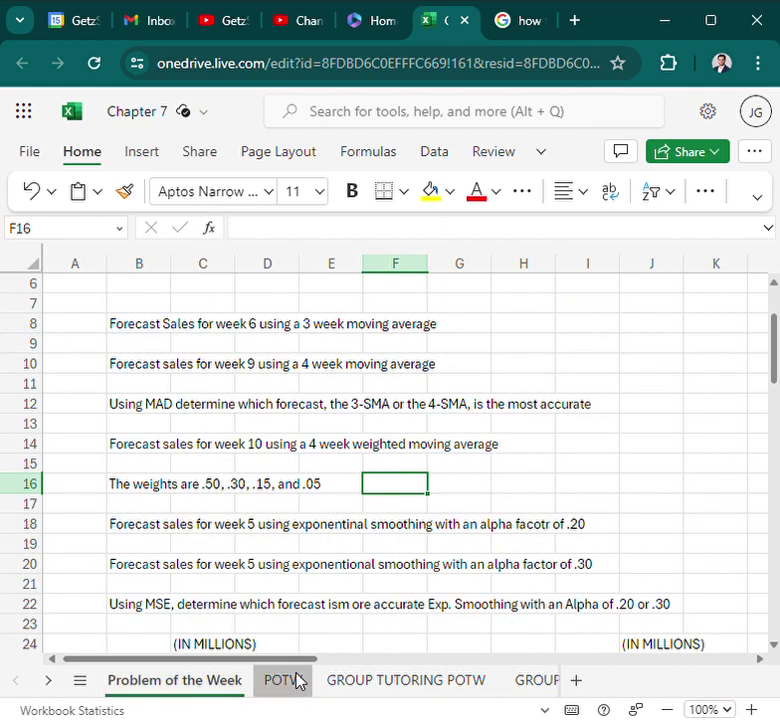
click(293, 681)
click(168, 531)
text(/1)
key(BackSpace)
key(BackSpace)
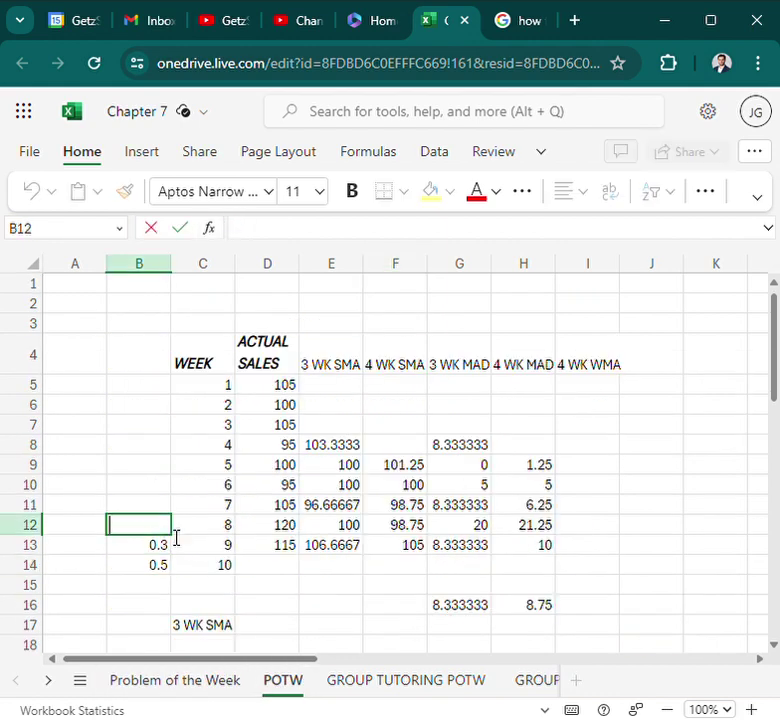
text(.15)
key(Return)
click(162, 511)
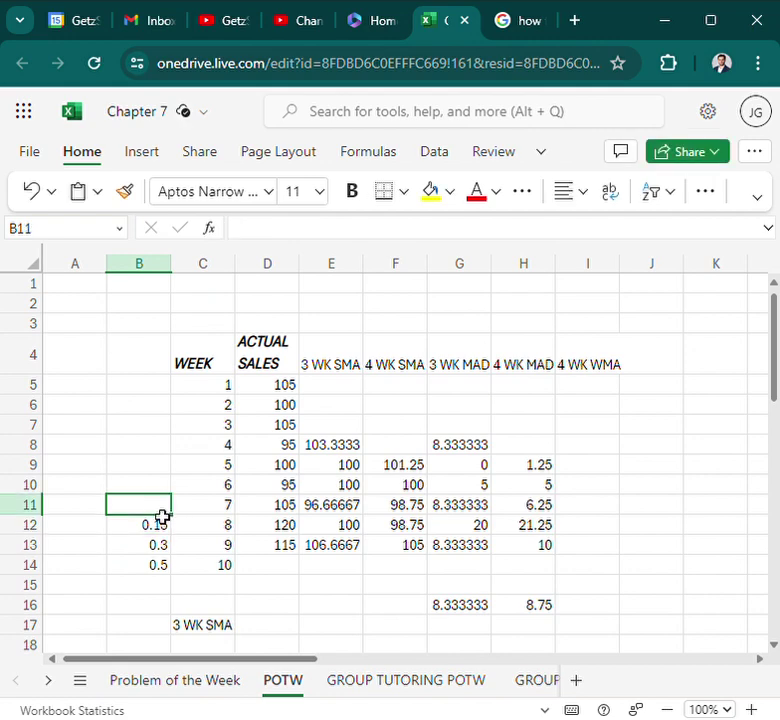
text(.05)
key(Return)
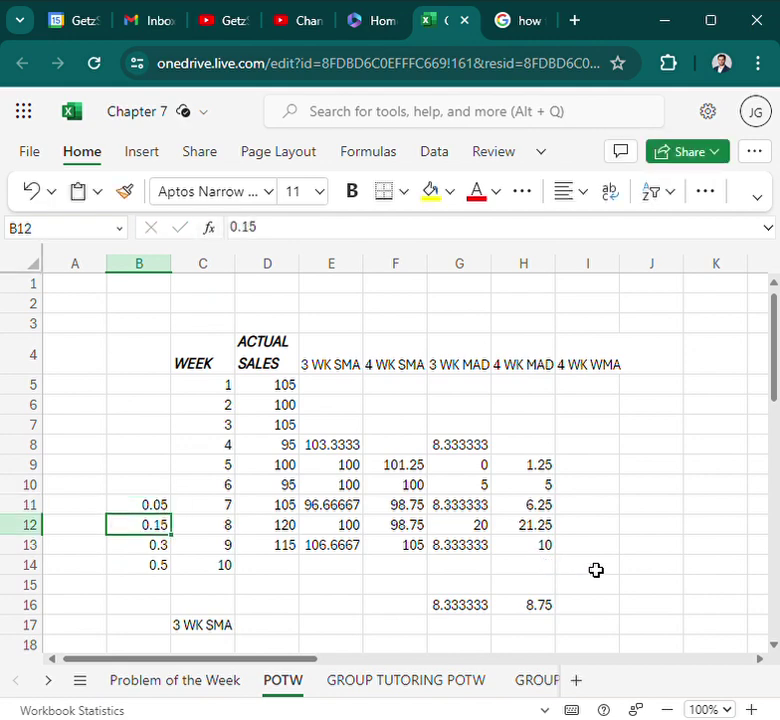
Step: Examine the weighted moving average formula in P31 of the worked table on the Problem of the Week sheet
click(596, 570)
click(222, 680)
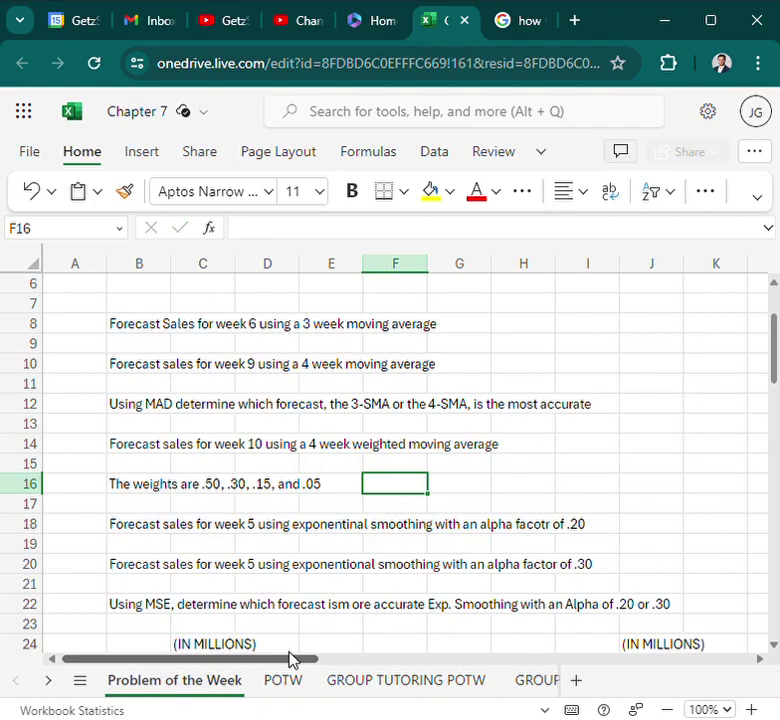
scroll(265, 666, down, 5)
drag(279, 663, 404, 666)
click(663, 532)
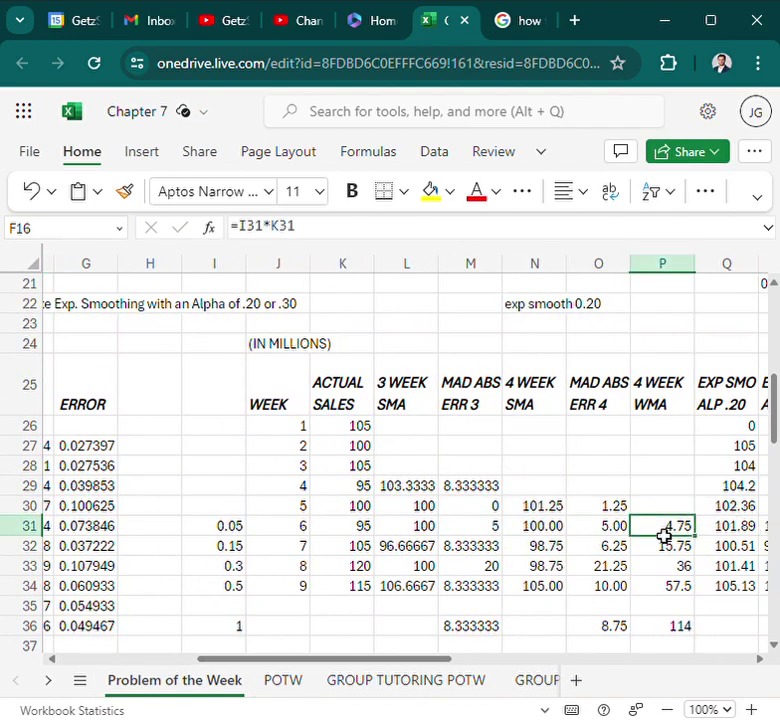
double_click(665, 535)
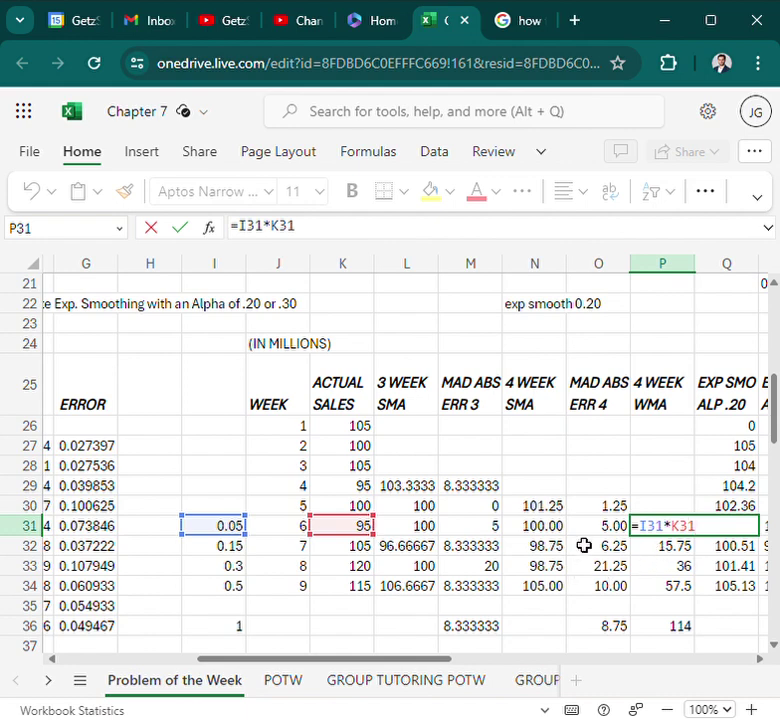
key(shift+Tab)
click(303, 684)
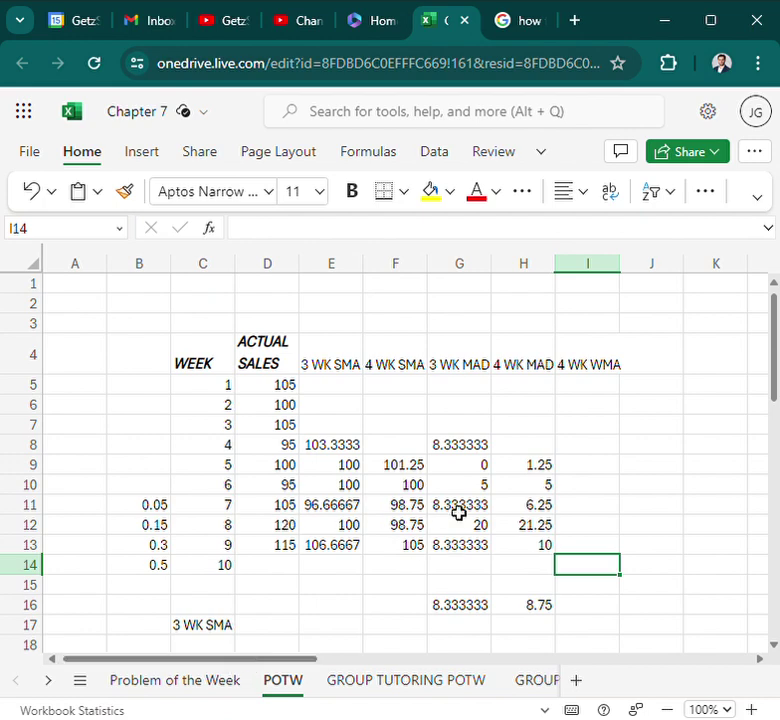
Step: Multiply the week 7 weight by its actual sales in I11 with =B11*D11
double_click(596, 508)
text(=)
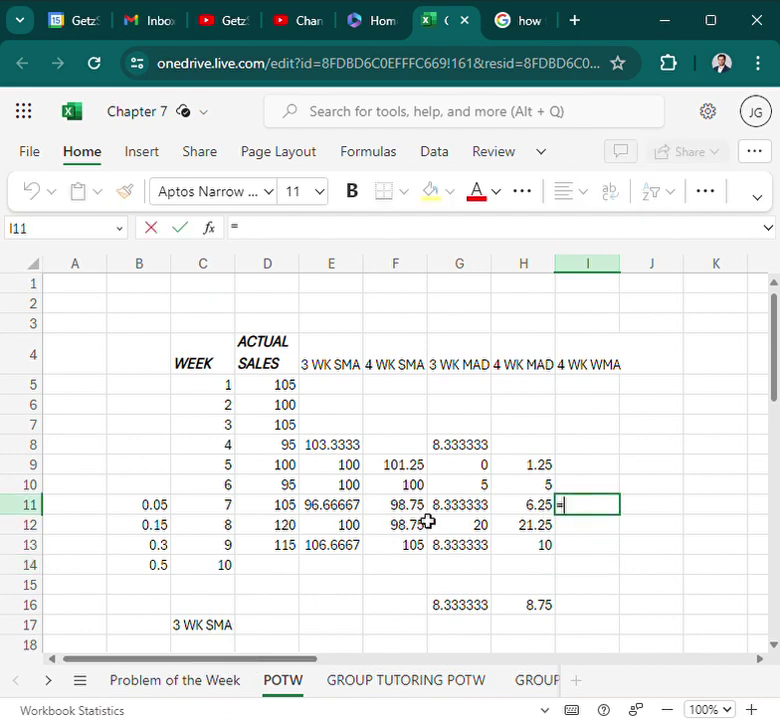
click(138, 509)
text(*)
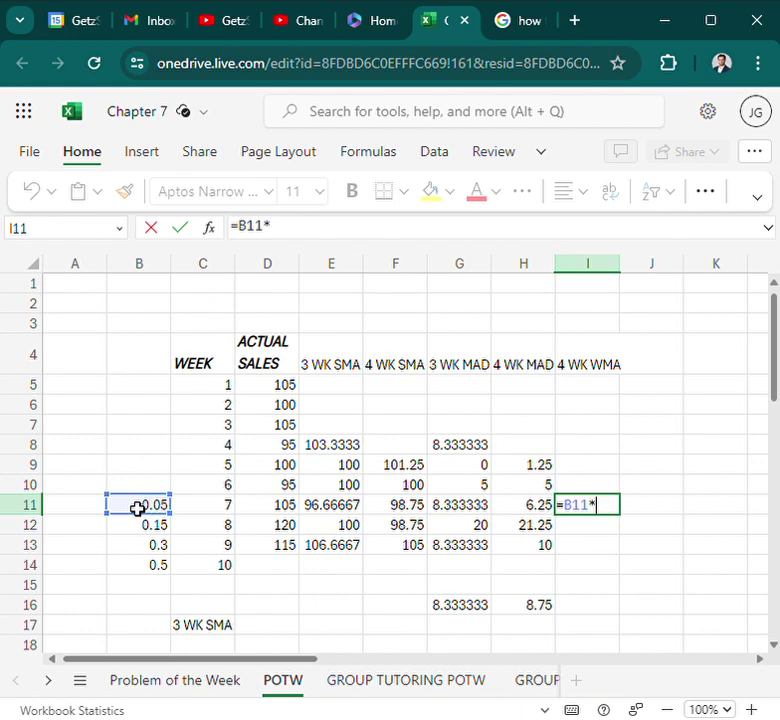
click(272, 494)
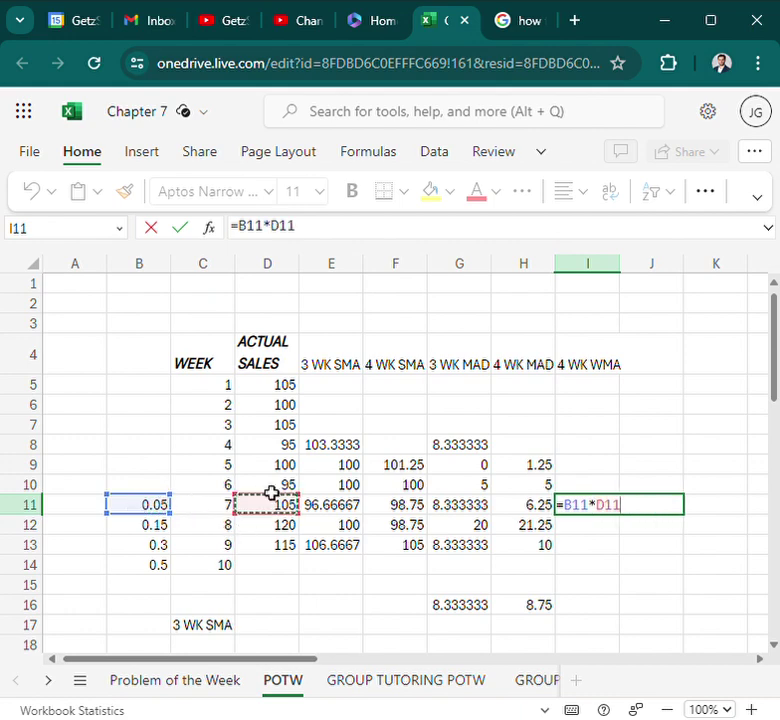
key(Return)
Step: Multiply the week 8 weight by its actual sales in I12 with =B12*D12
text(=)
click(165, 528)
text(*)
click(289, 527)
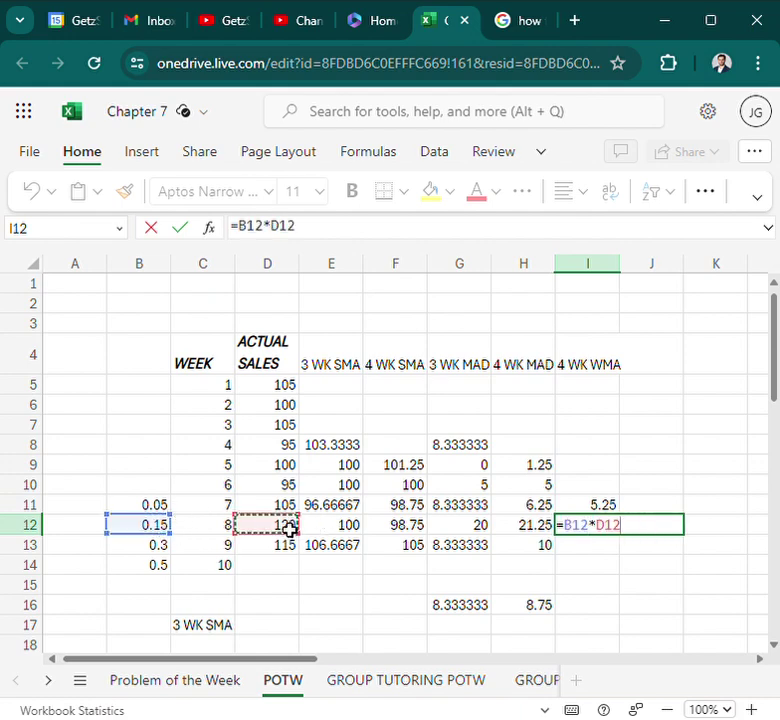
key(Return)
Step: Examine the 4 WEEK WMA formula in P32 on the Problem of the Week sheet, then return to POTW
click(211, 684)
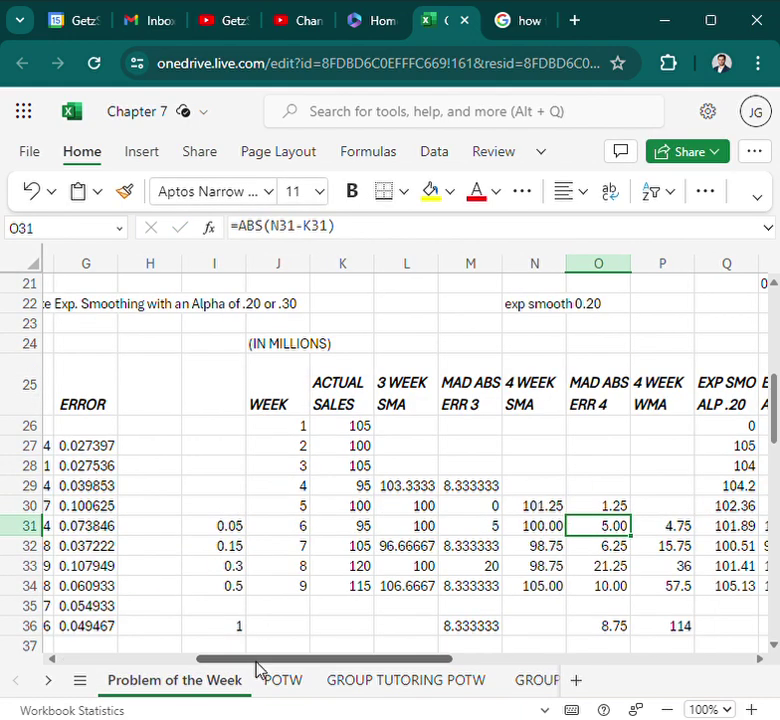
drag(258, 667, 279, 660)
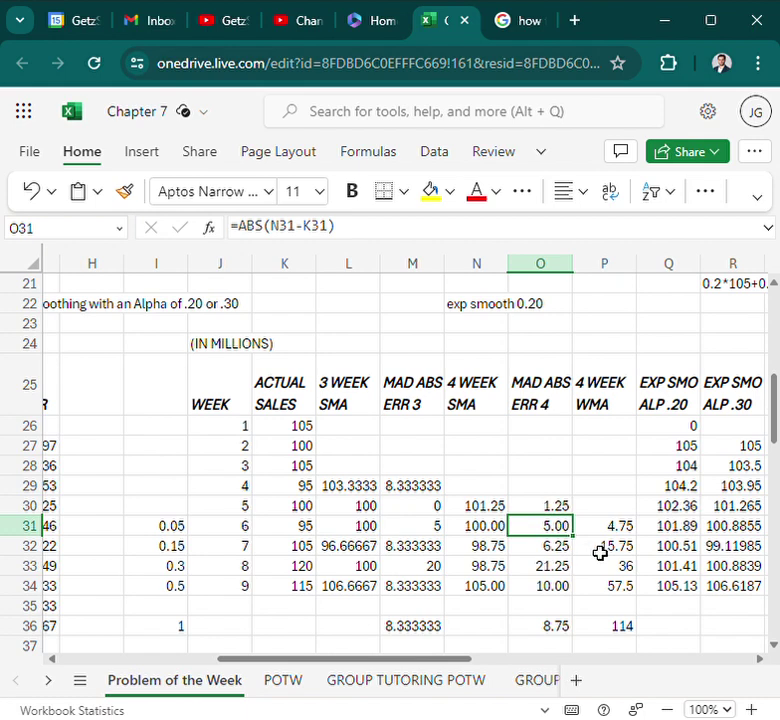
click(606, 553)
double_click(606, 555)
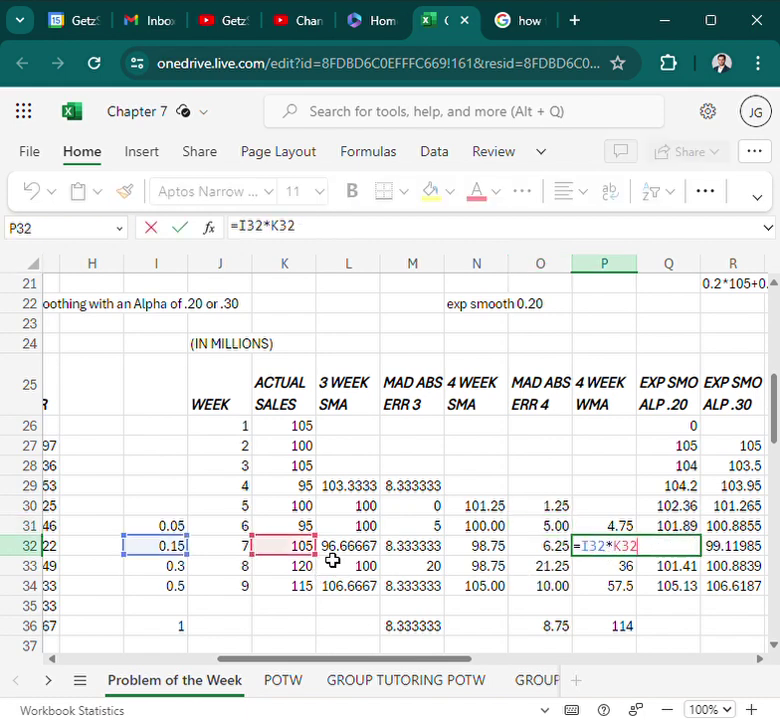
click(397, 595)
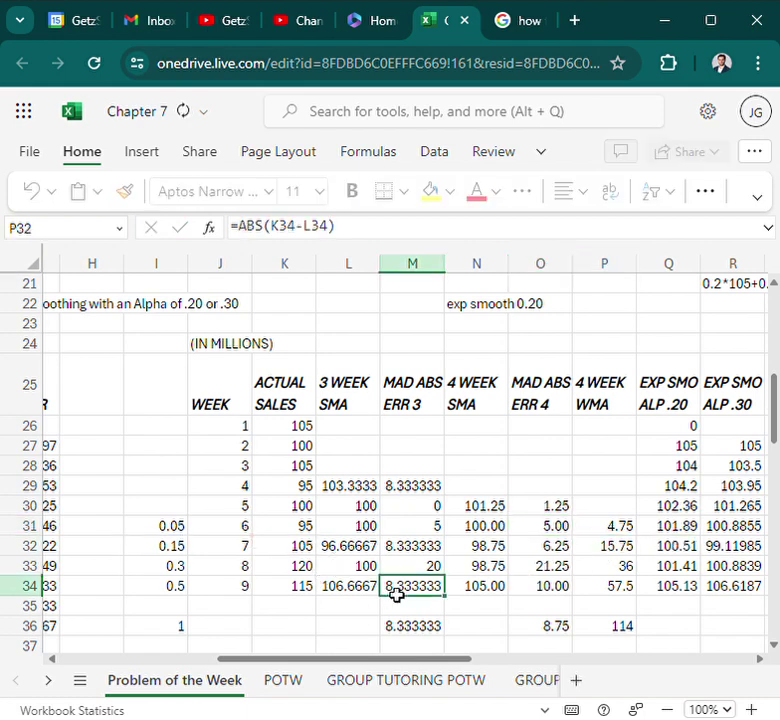
click(283, 688)
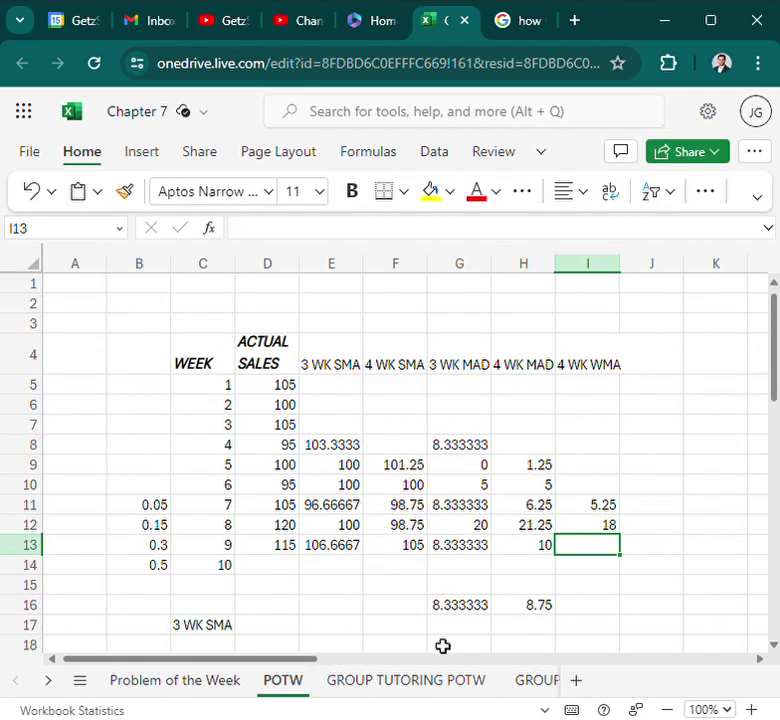
Step: Clear the weighted sales formulas from I11:I12
drag(594, 512, 595, 532)
right_click(595, 520)
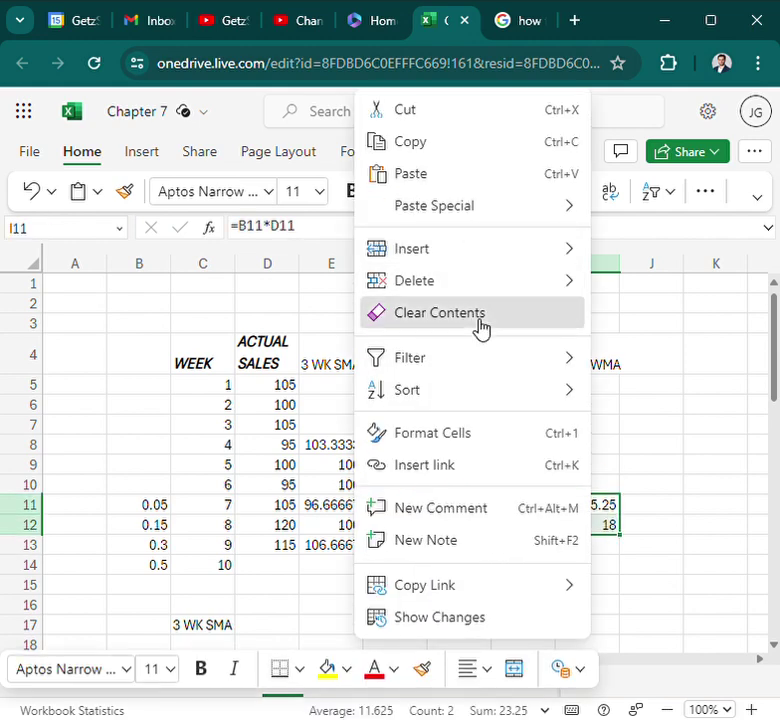
click(481, 328)
click(655, 487)
Step: Enter the weighted sales formula =B11*D11 in I11 again
double_click(592, 510)
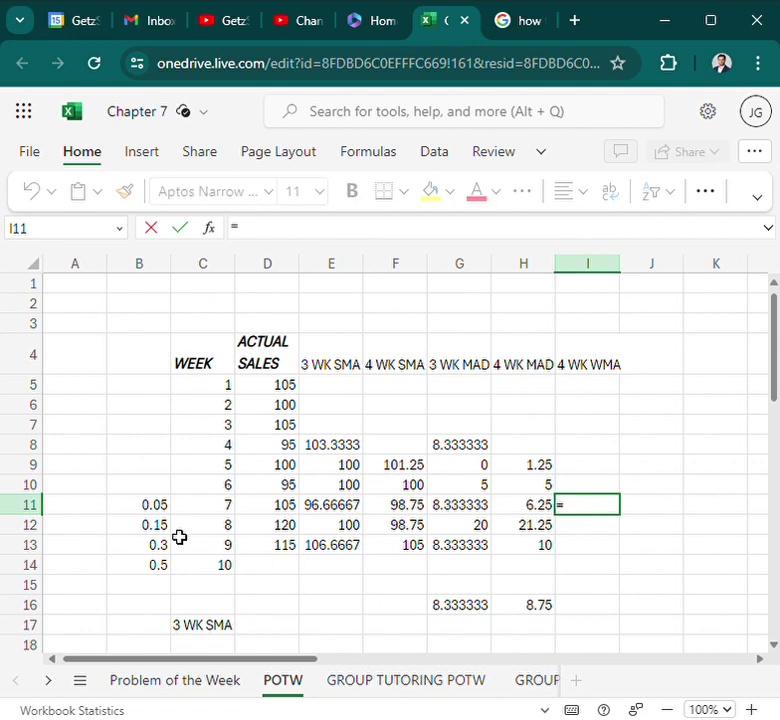
text(=)
click(155, 505)
text(*)
click(252, 510)
key(Return)
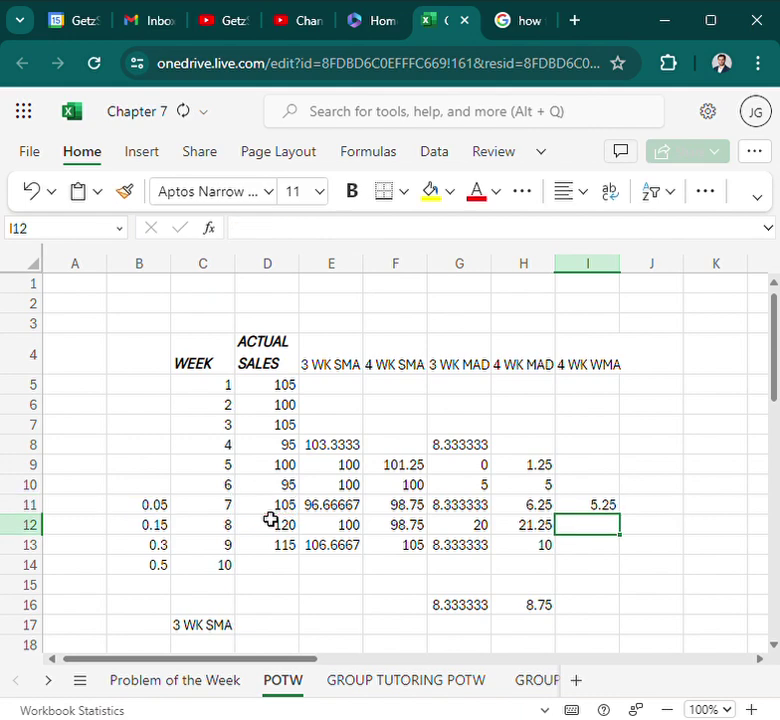
Step: Compare the weight placement behind P31 on the Problem of the Week sheet with the weights in B11:B14 on POTW
click(204, 694)
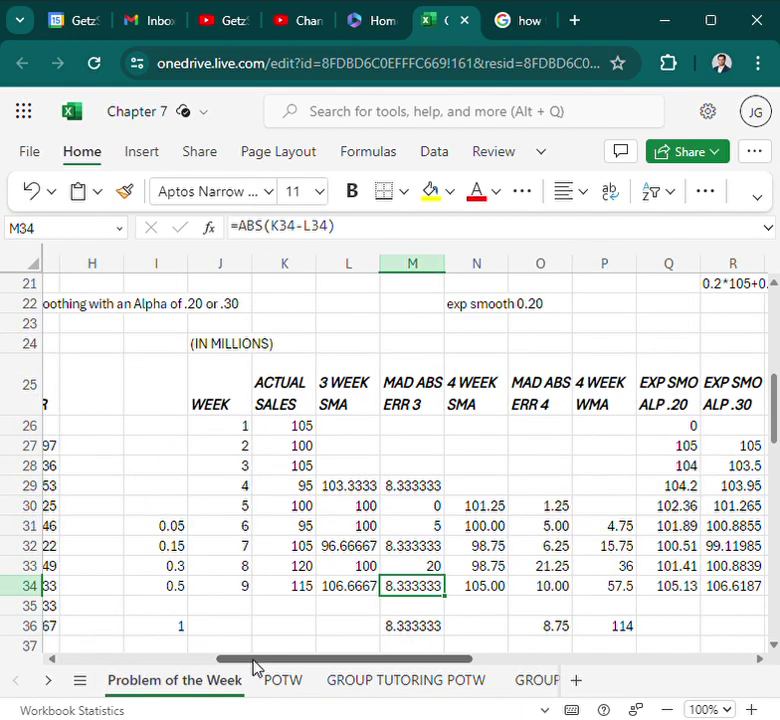
click(620, 526)
double_click(624, 533)
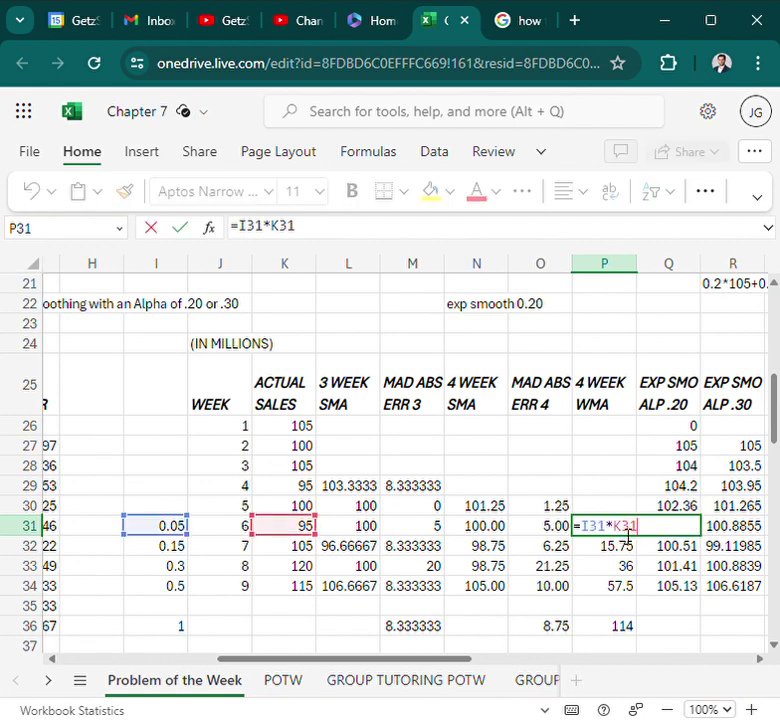
click(295, 698)
drag(160, 512, 165, 570)
click(165, 582)
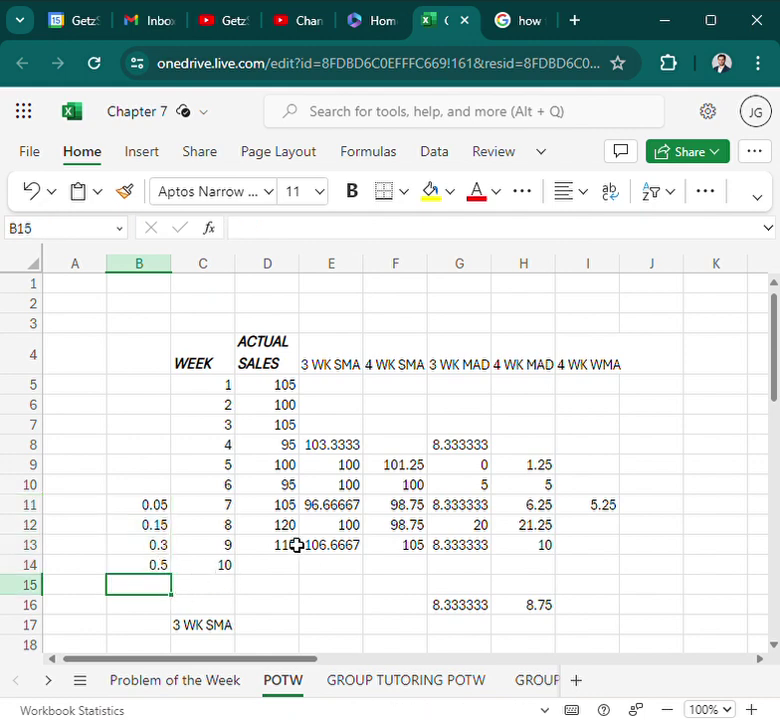
Step: Clear the weighted sales formula from I11 and the weights from B11:B14
click(608, 510)
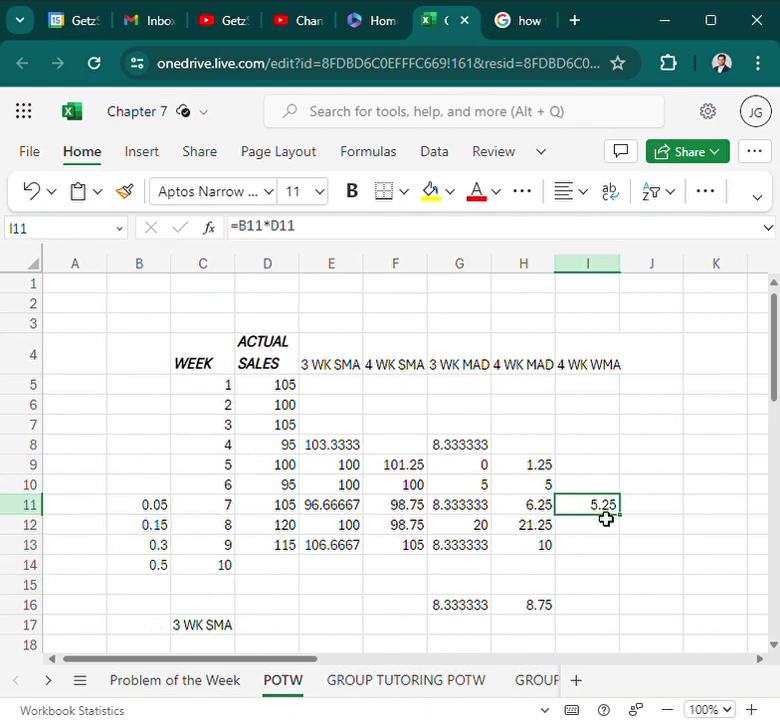
key(BackSpace)
drag(150, 505, 157, 565)
right_click(162, 526)
click(326, 428)
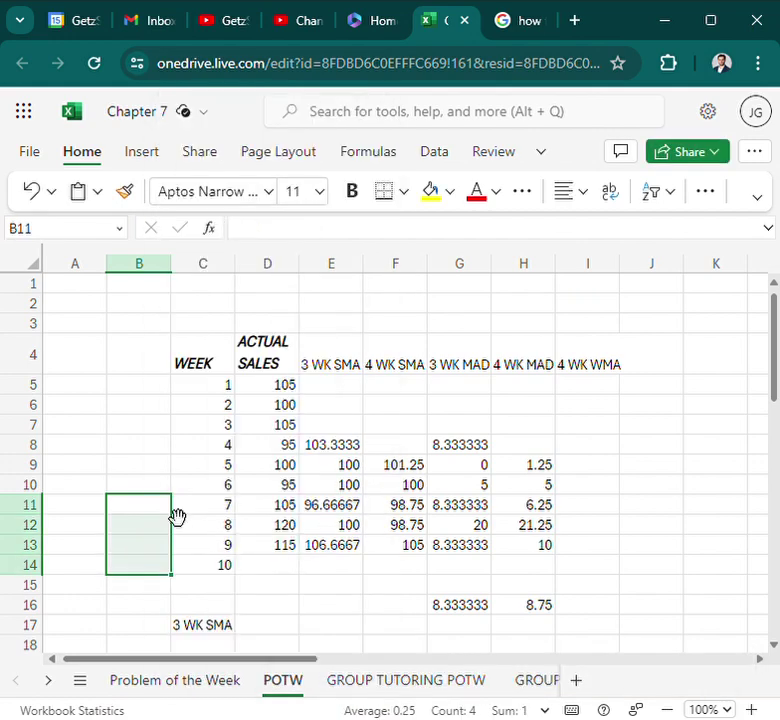
Step: Enter the weights 0.05 and 0.15 in B10:B11, beside weeks 6 and 7
click(134, 486)
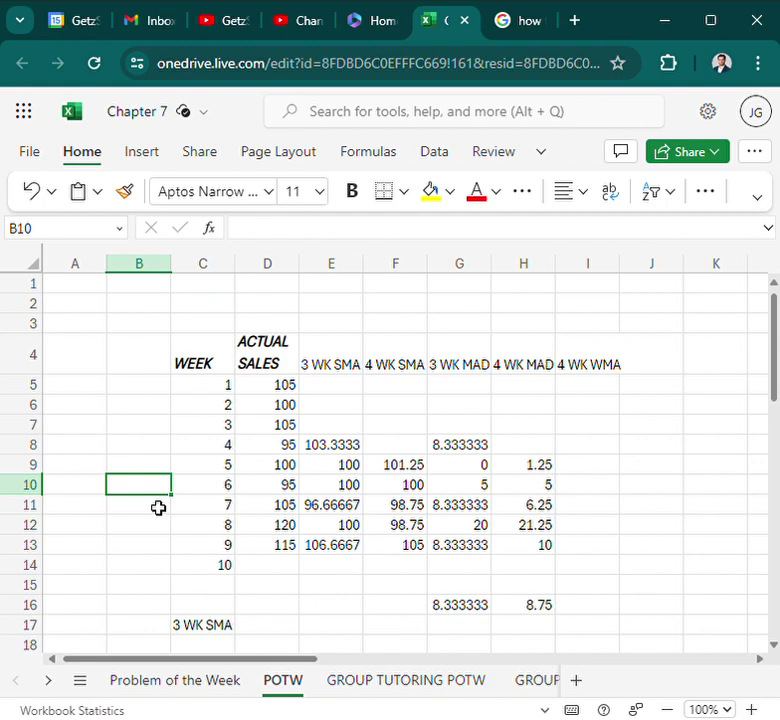
text(0)
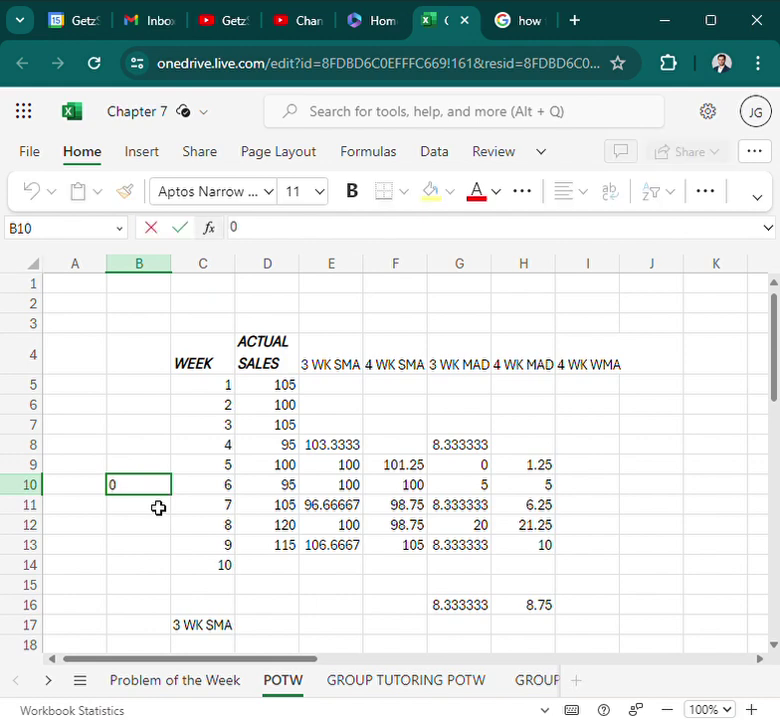
click(186, 682)
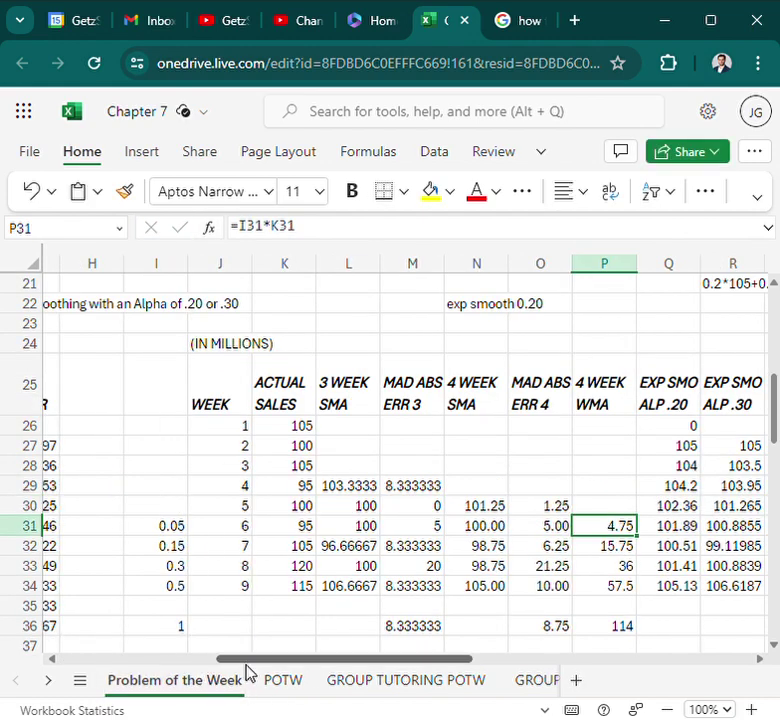
click(283, 680)
double_click(146, 492)
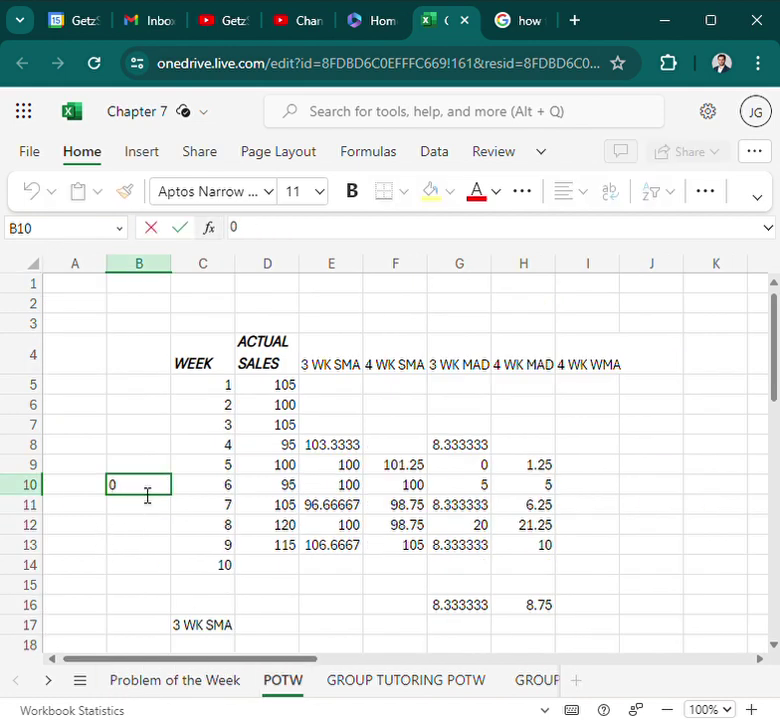
text(.05)
key(Return)
text(0.15)
key(Return)
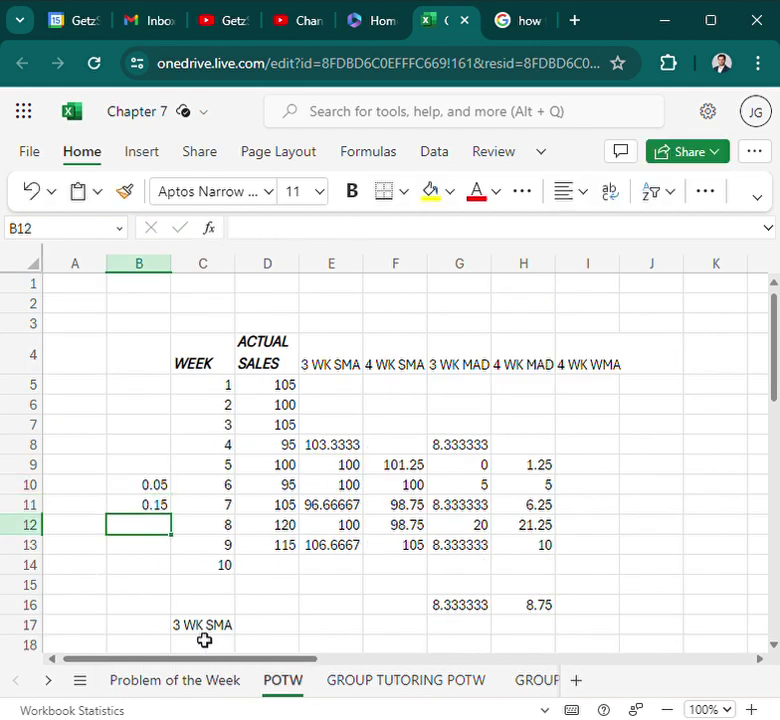
Step: Enter the weights 0.3 and 0.5 in B12:B13, beside weeks 8 and 9
click(205, 683)
click(282, 683)
text(0)
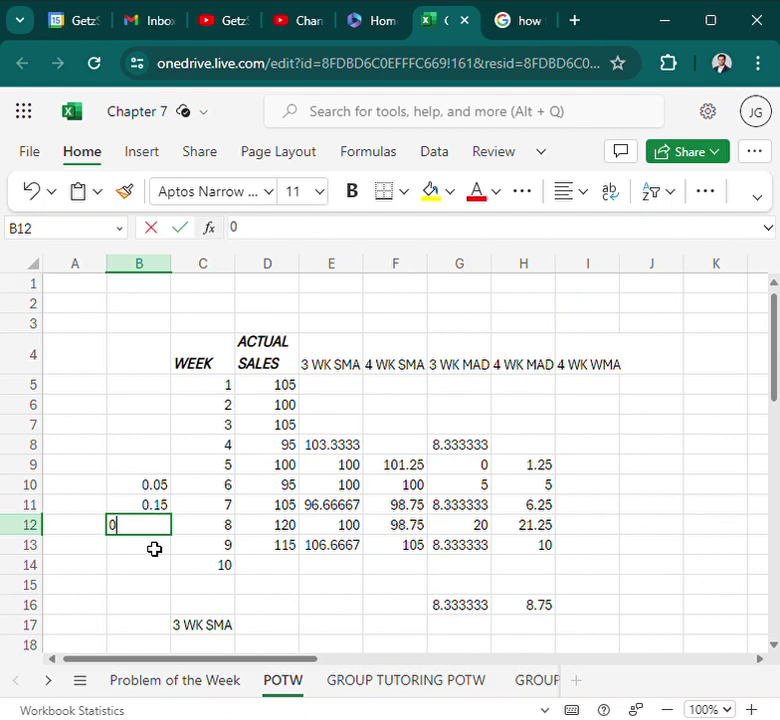
text(.3)
key(Return)
text(0.5)
key(Return)
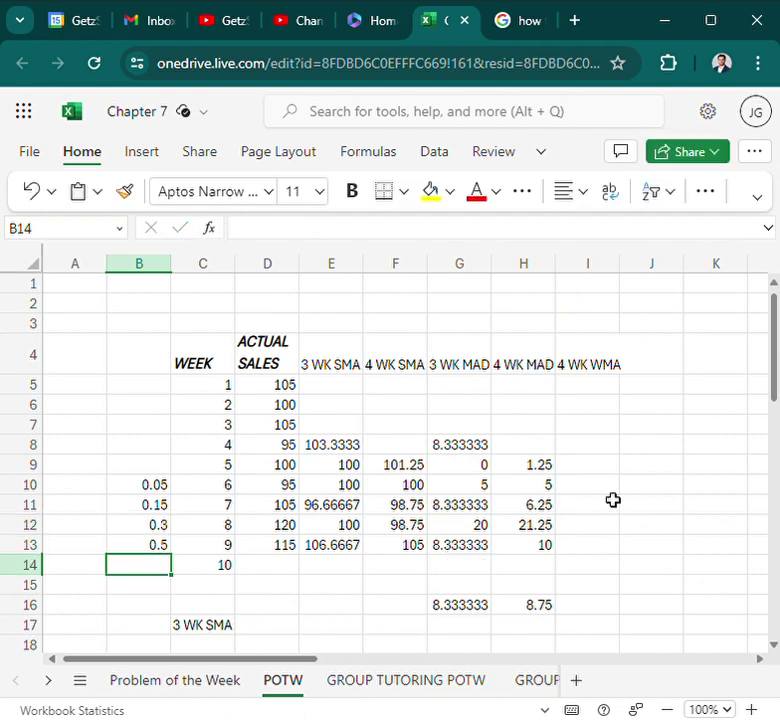
Step: Enter the weighted sales formulas =B10*D10 in I10 and =B11*D11 in I11
click(612, 493)
text(=)
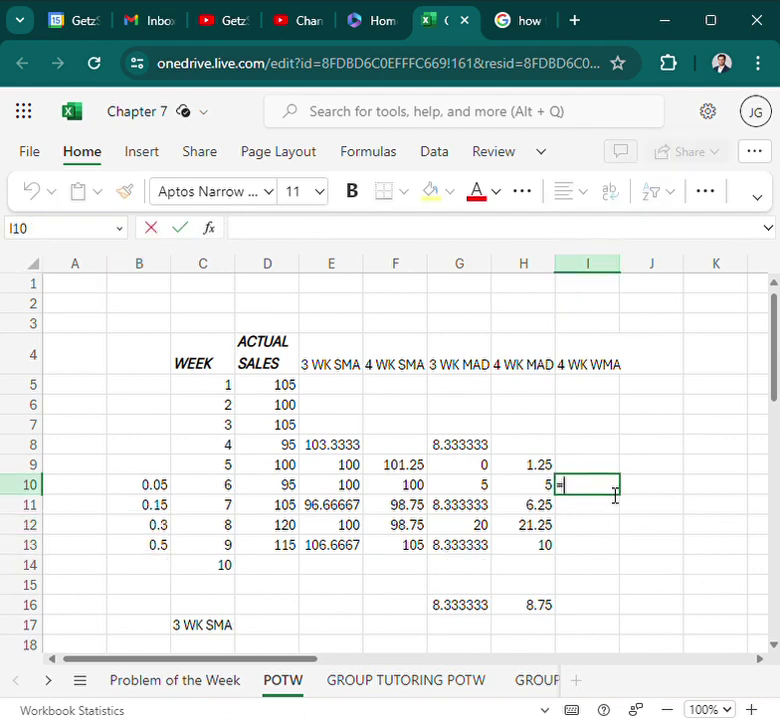
click(155, 490)
text(*)
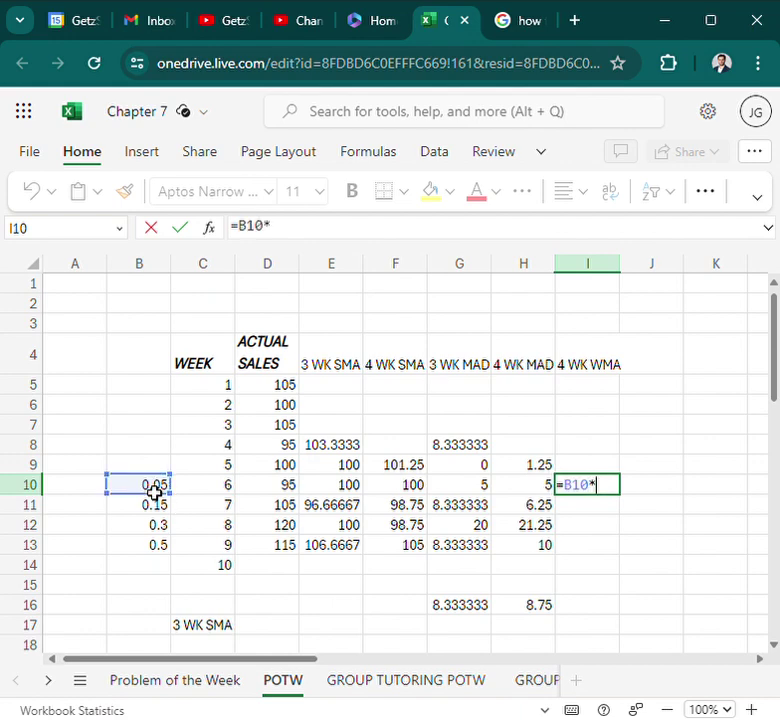
click(289, 491)
key(Return)
text(=)
click(159, 512)
text(*)
click(284, 510)
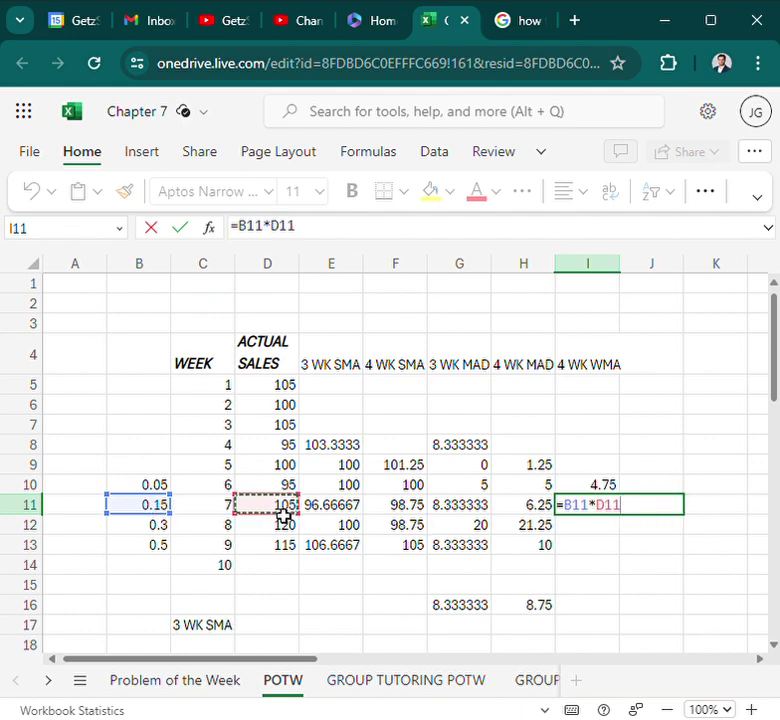
key(Return)
Step: Enter the weighted sales formulas =B12*D12 in I12 and =B13*D13 in I13
text(=)
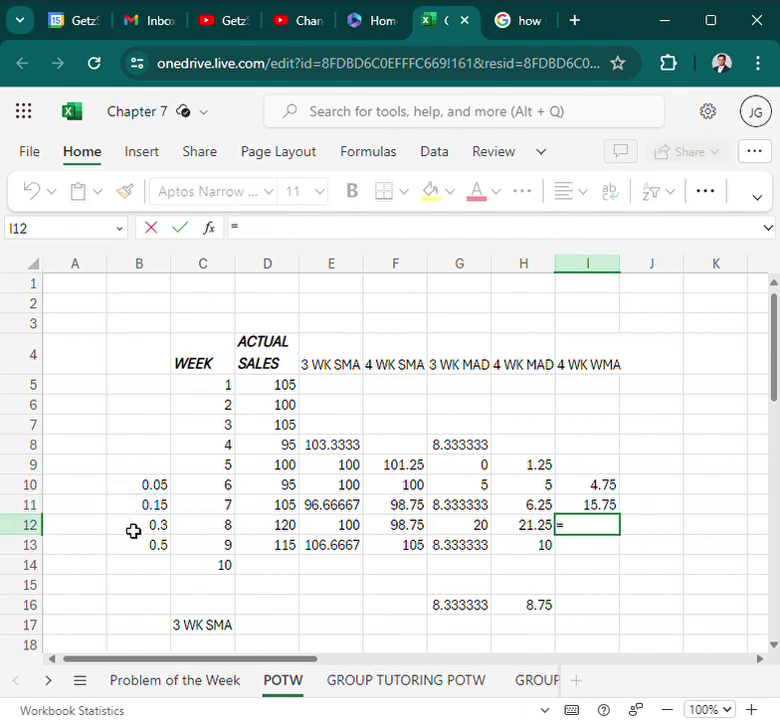
click(134, 530)
text(*)
click(268, 532)
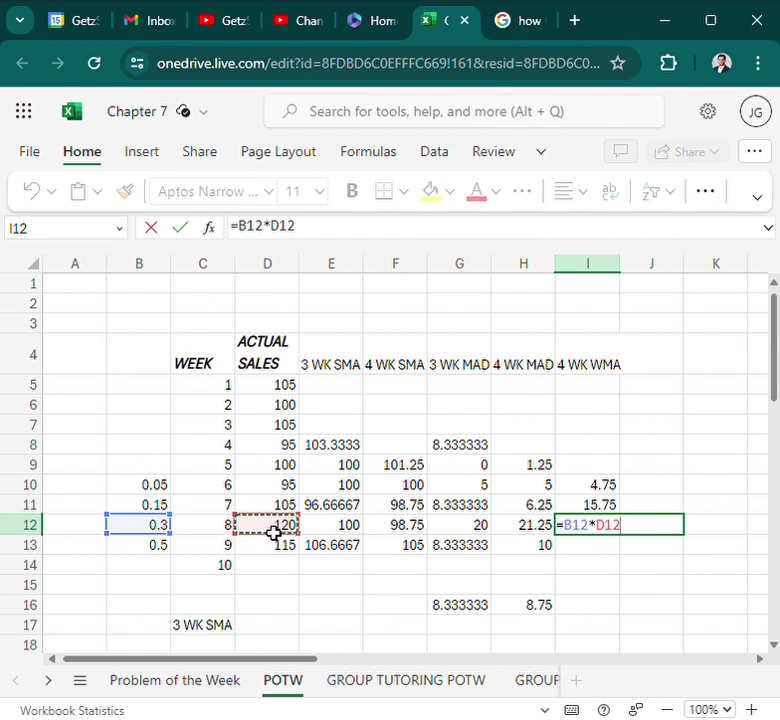
key(Return)
text(=)
click(170, 550)
text(*)
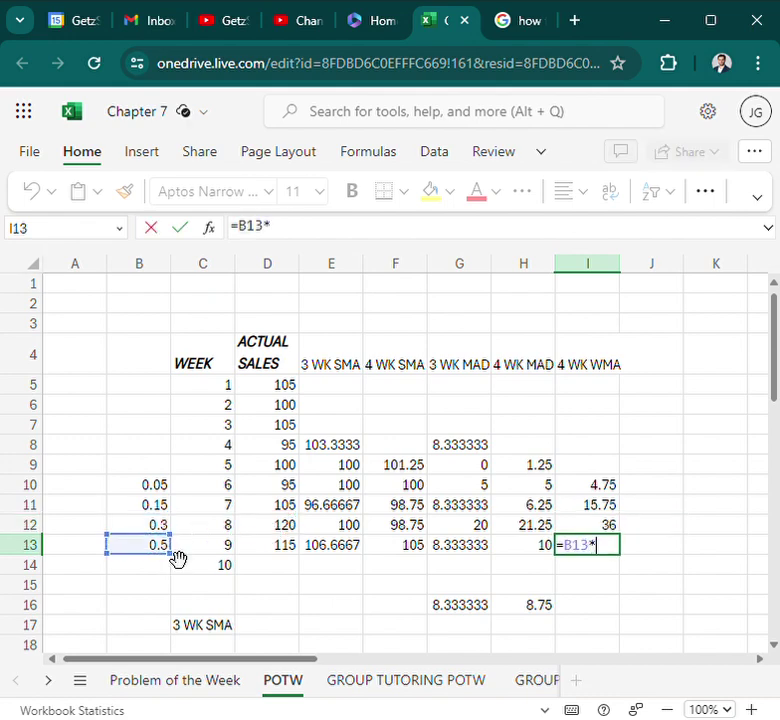
click(298, 545)
key(Return)
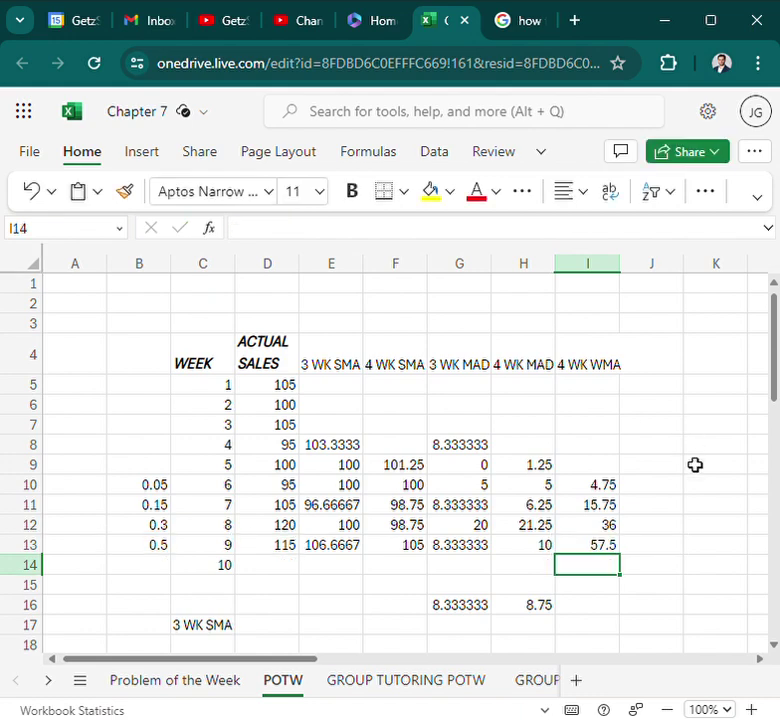
Step: Enter =AVERAGE(I5:I14) in I16 and compare it with the 4 week WMA result on the Problem of the Week sheet
click(610, 605)
text(=A)
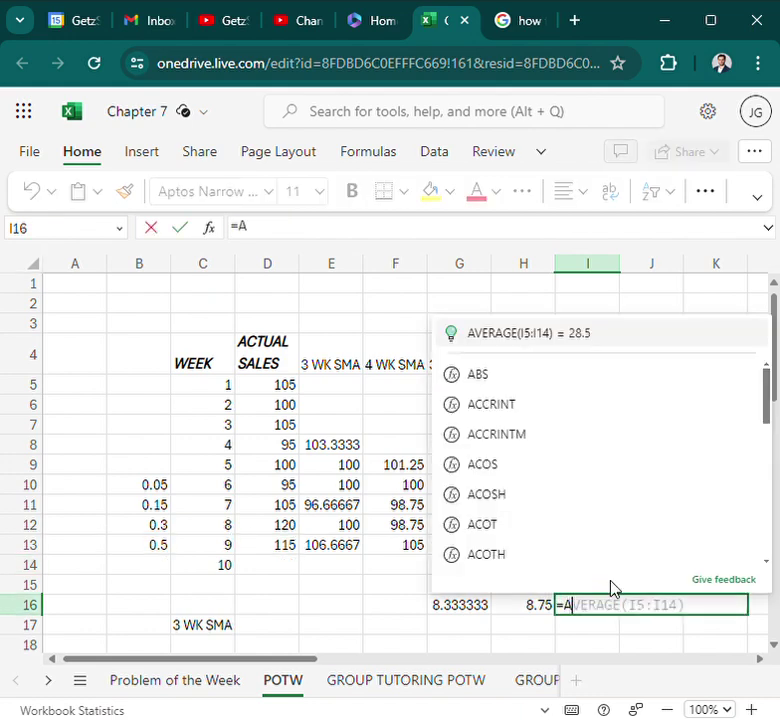
key(Return)
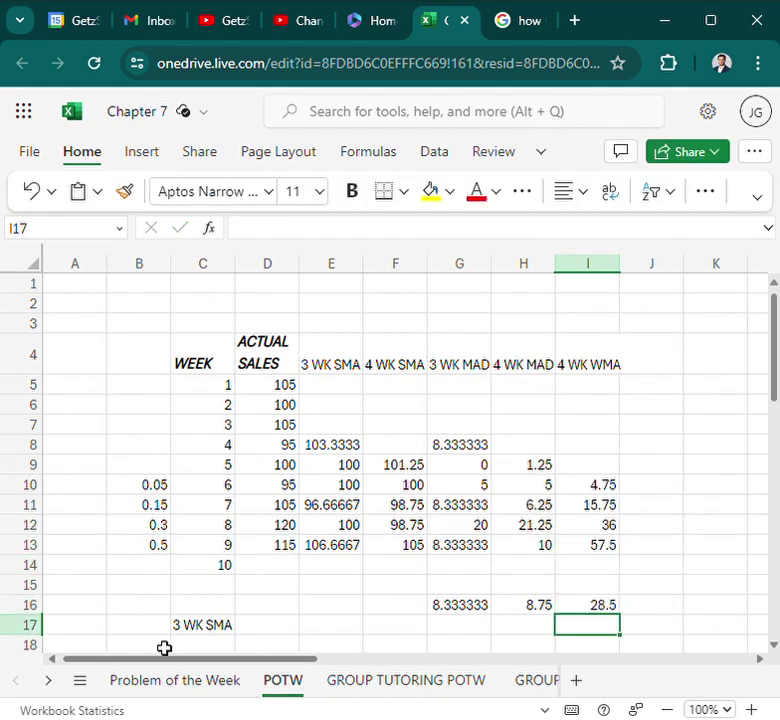
click(172, 680)
drag(325, 662, 406, 658)
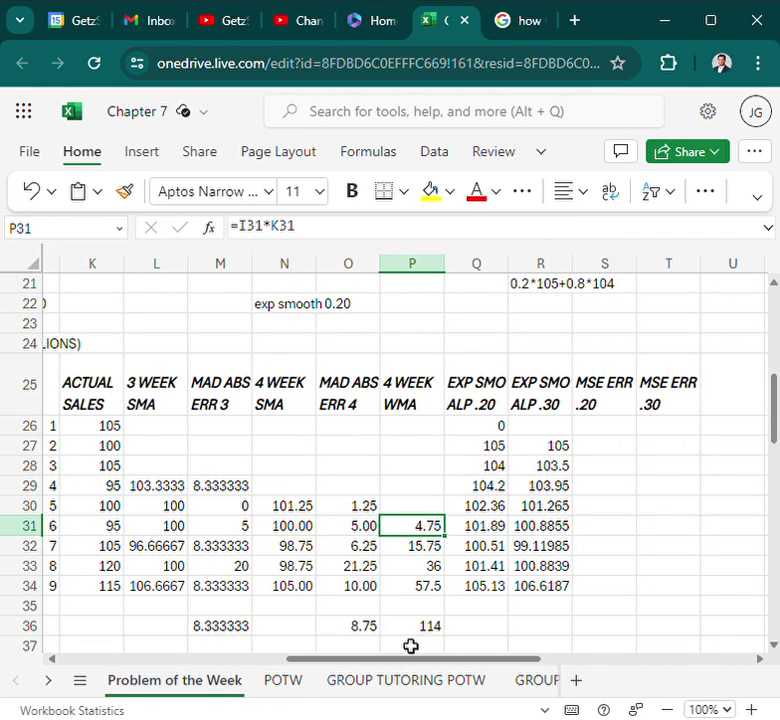
scroll(416, 642, down, 3)
scroll(416, 642, up, 3)
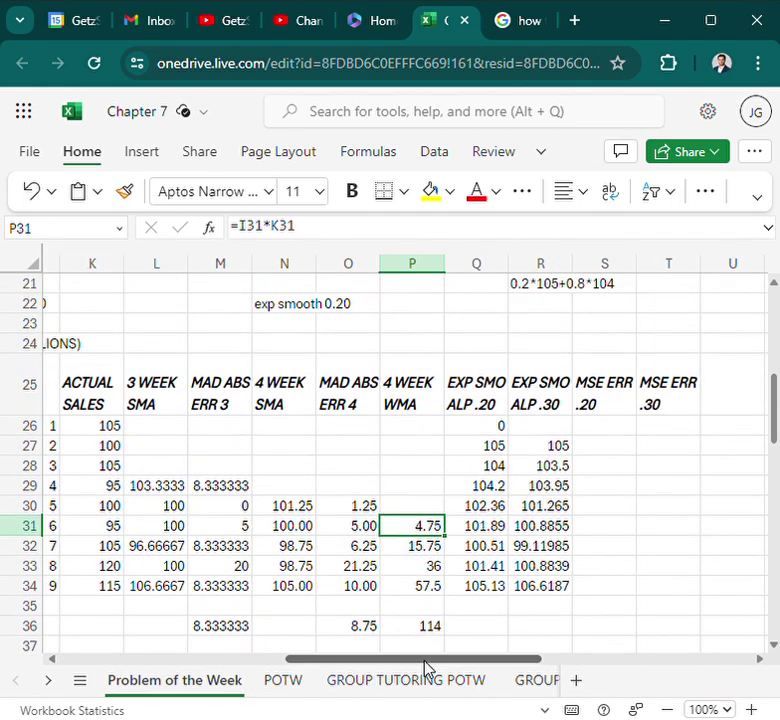
drag(427, 662, 393, 664)
click(280, 682)
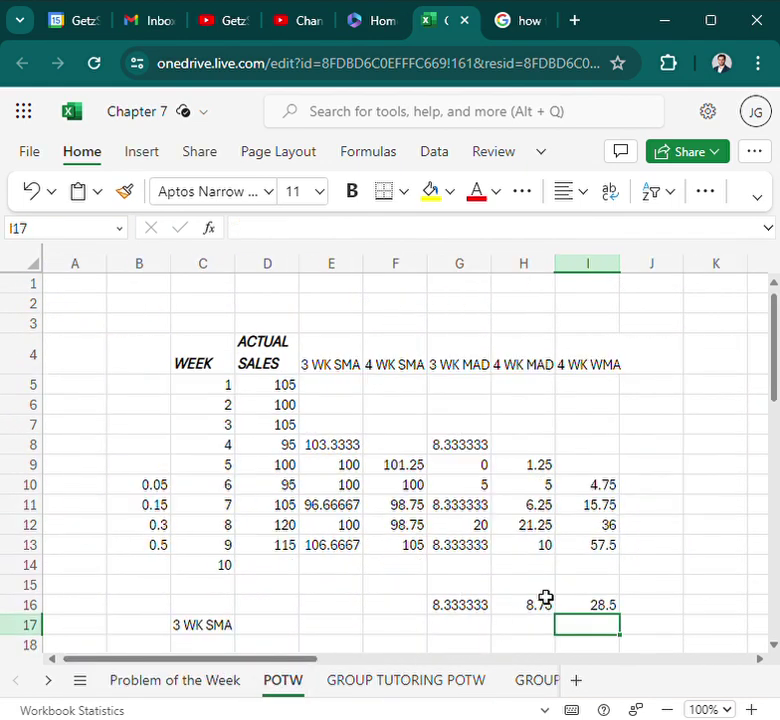
Step: Replace the average in I16 with the total of the weighted sales, =SUM(I10:I13)
click(594, 610)
key(Delete)
text(=)
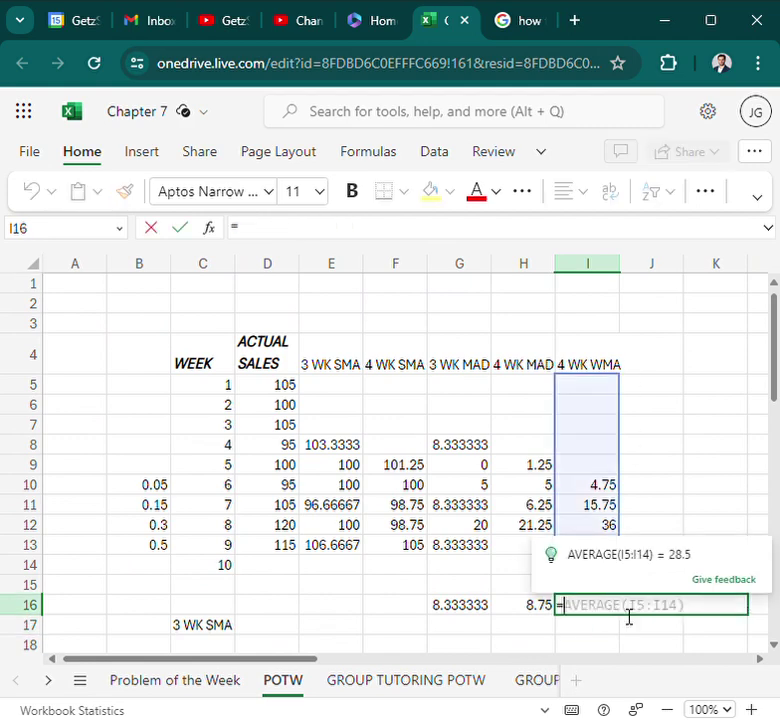
text(SUM)
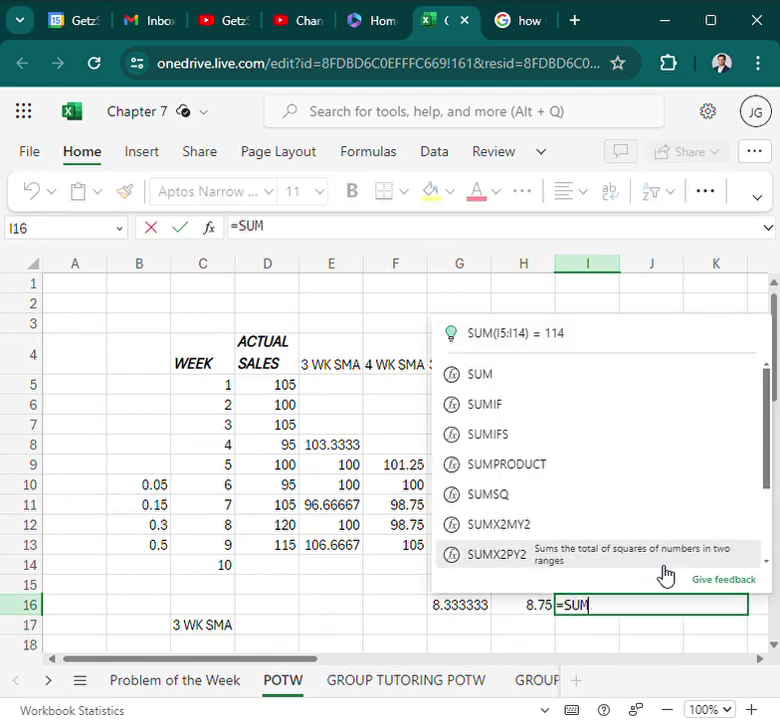
scroll(662, 576, down, 2)
text(()
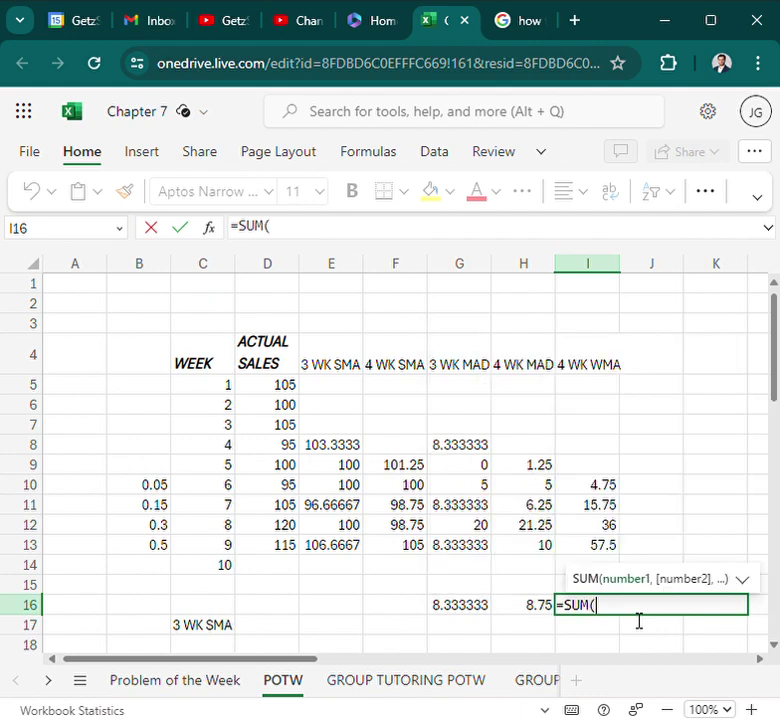
drag(600, 484, 616, 557)
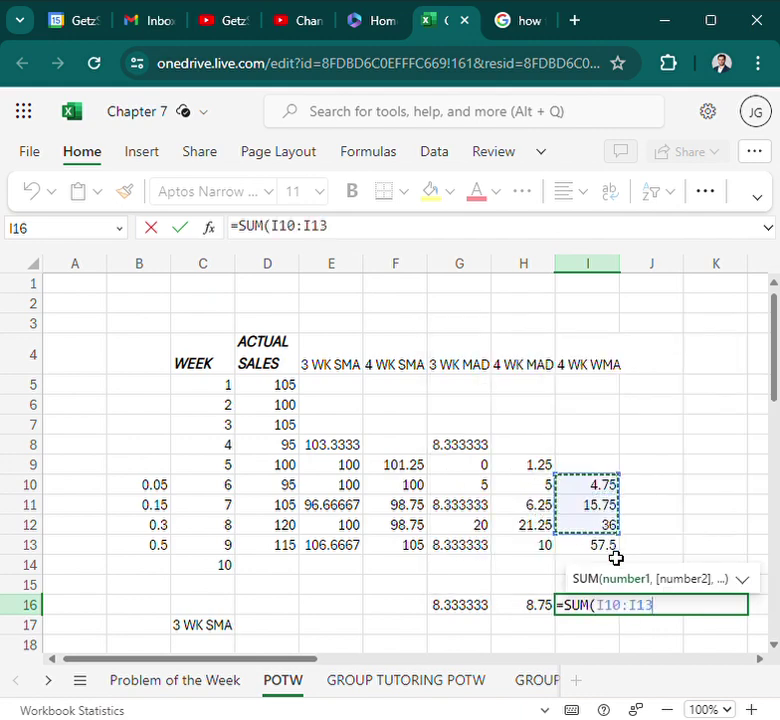
text())
key(Return)
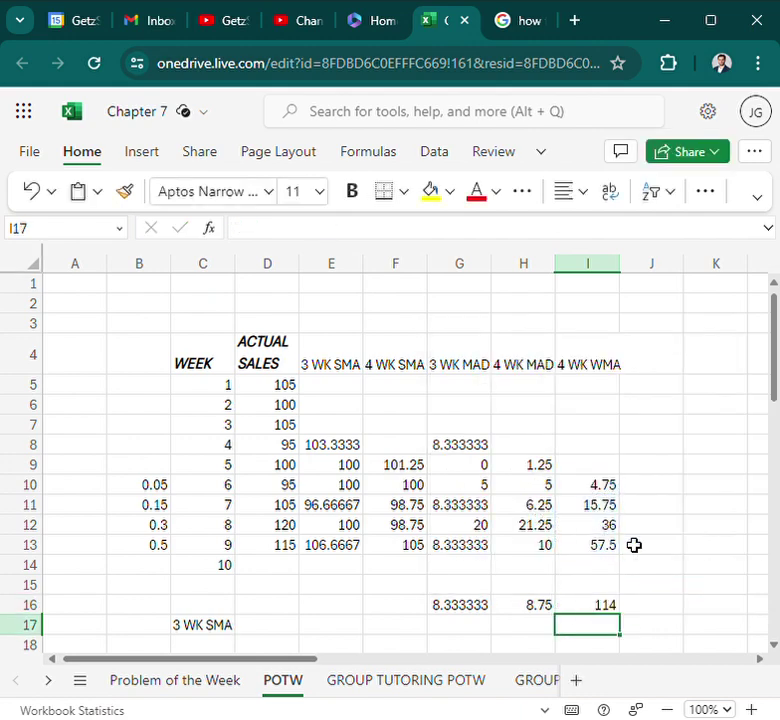
Step: Check the total against the Problem of the Week sheet and wrap the text of the 4 WK WMA heading in I4 on POTW
click(205, 681)
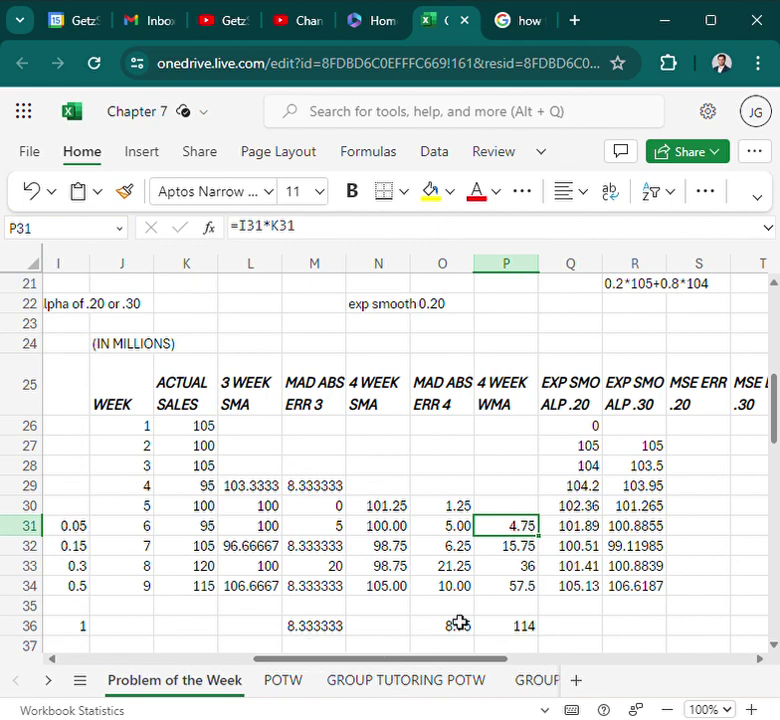
click(283, 681)
click(587, 354)
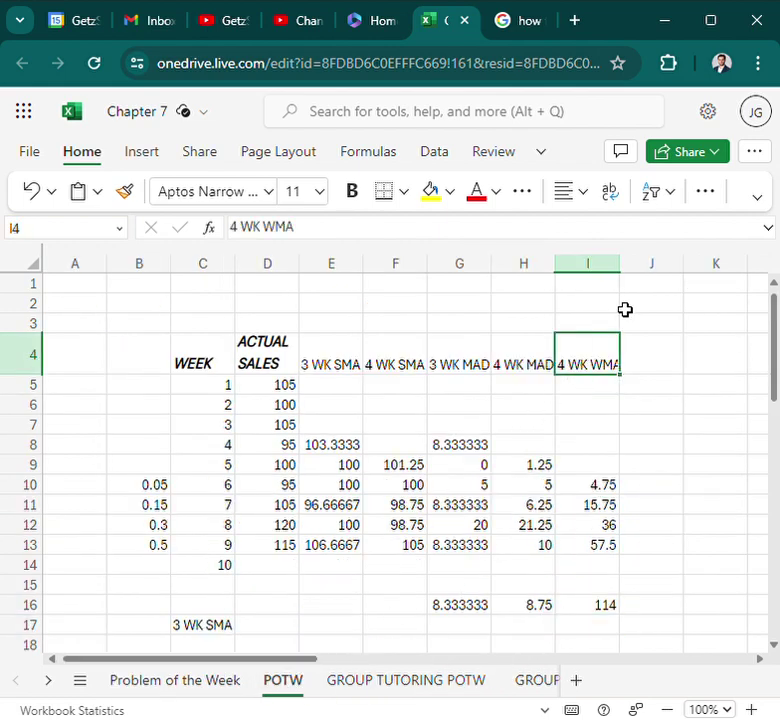
click(611, 192)
Step: Correct the misspelled word "facotr" to "factor" in the alpha .20 question in B18 of the Problem of the Week sheet
click(118, 685)
scroll(294, 657, up, 3)
scroll(252, 666, left, 6)
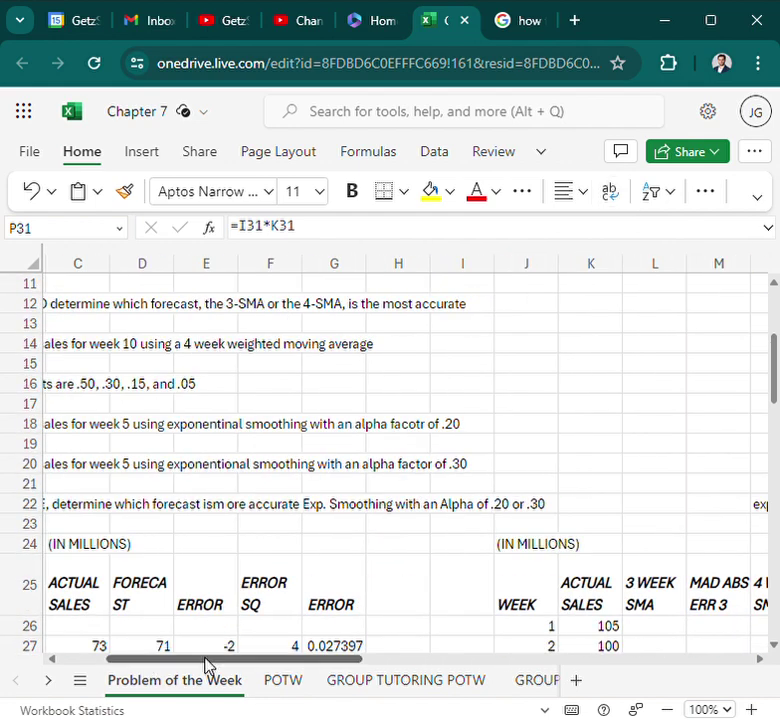
scroll(205, 663, left, 2)
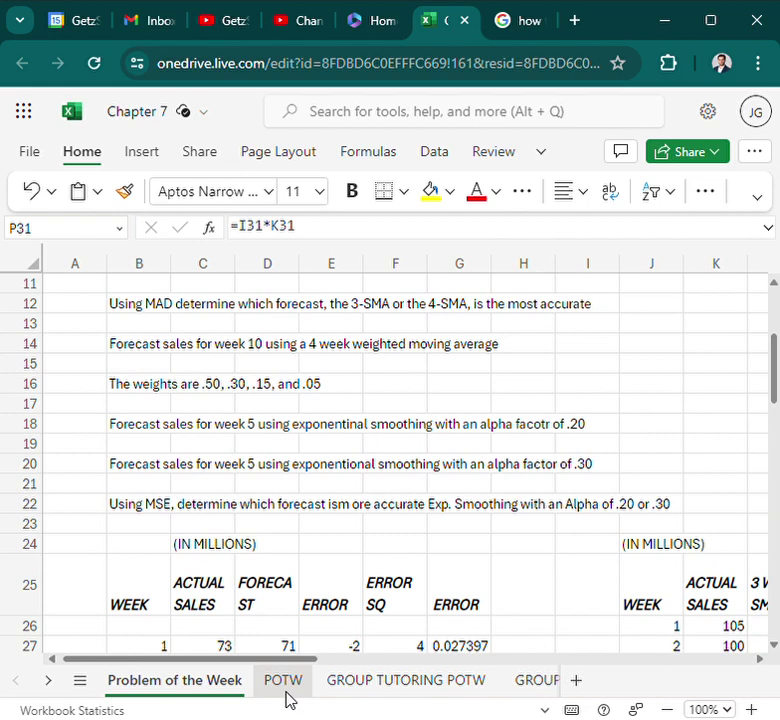
click(165, 426)
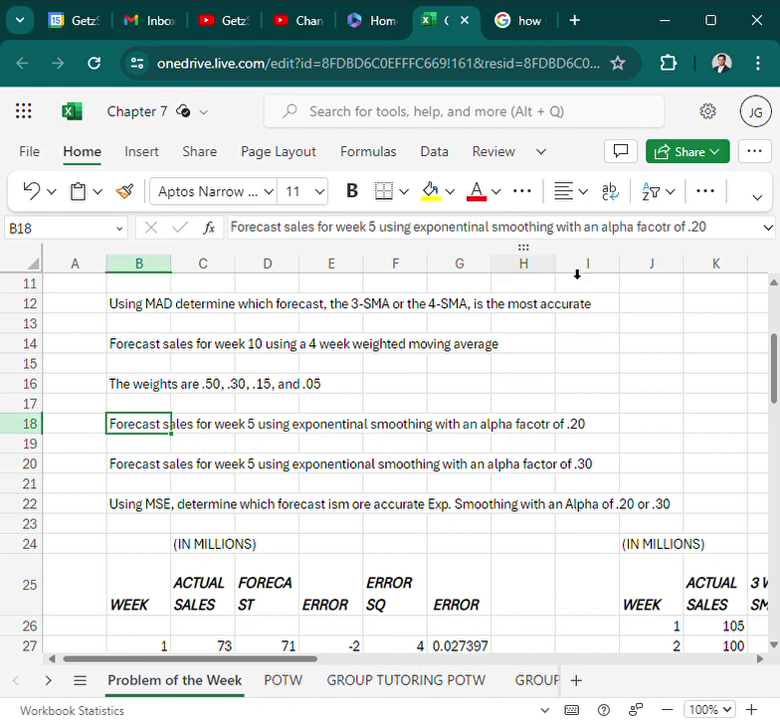
click(676, 240)
key(BackSpace)
key(BackSpace)
key(BackSpace)
text(TOR)
key(BackSpace)
key(BackSpace)
text(tor)
key(Return)
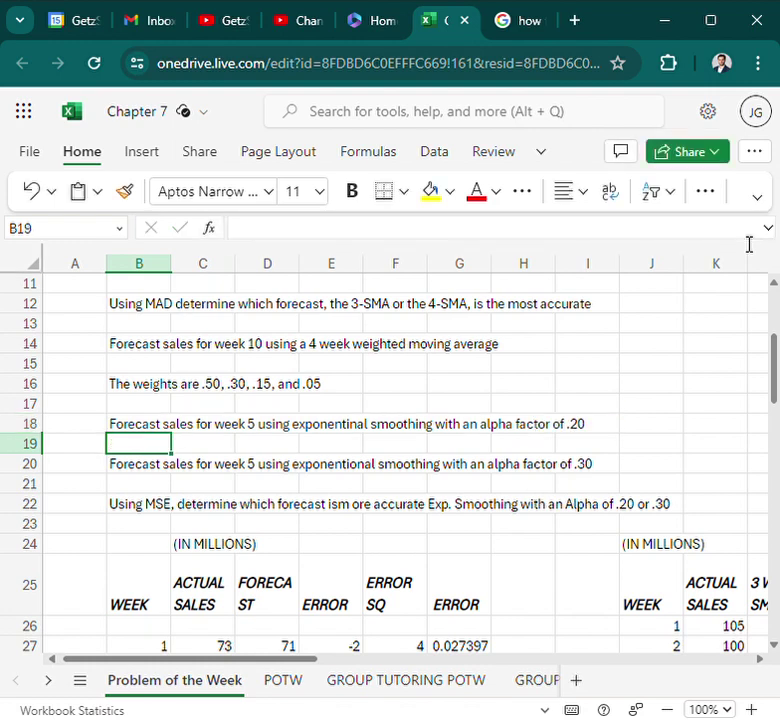
Step: Add the column heading EXP 0.2 in J4 of the POTW sheet
click(288, 680)
drag(291, 659, 378, 655)
click(470, 367)
text(EXP 0.2)
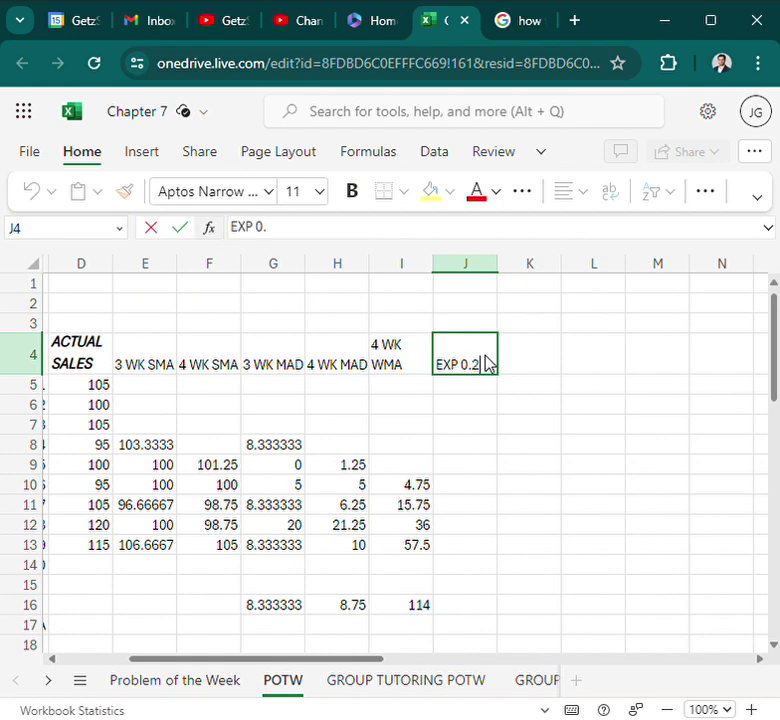
key(Return)
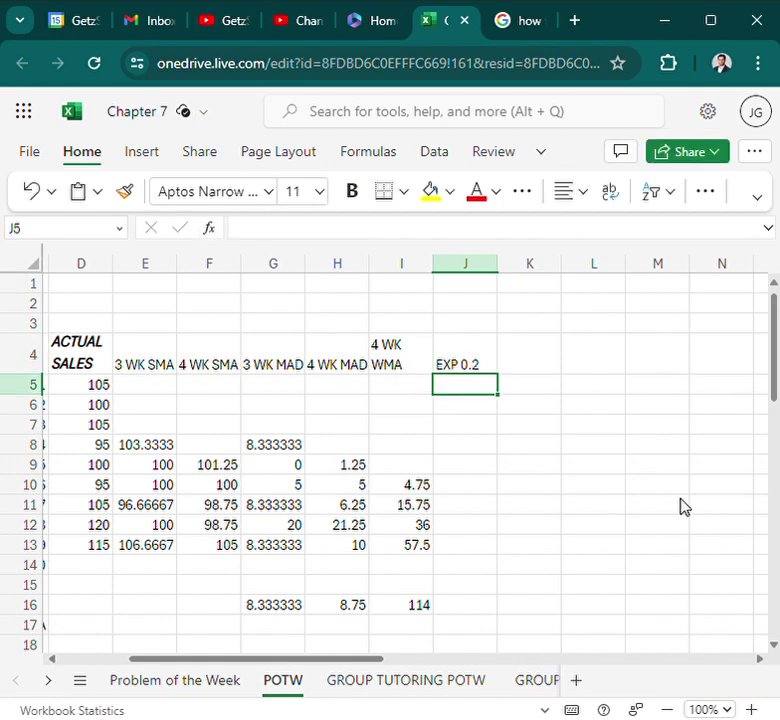
Step: Check the alpha .30 question on the Problem of the Week sheet and add the heading EXP 0.3 in K4 of POTW
click(548, 368)
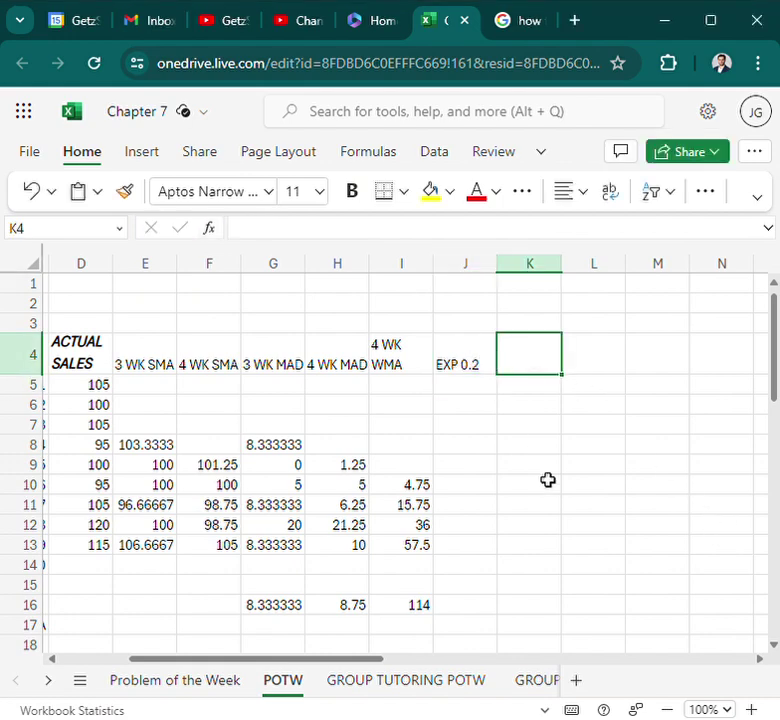
click(190, 682)
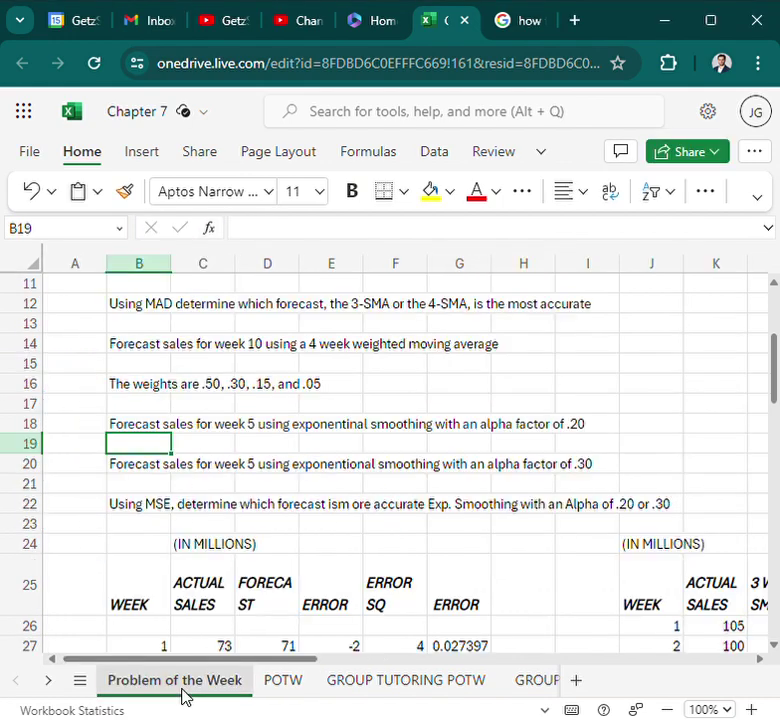
click(316, 682)
click(307, 680)
text(EXP 0.3)
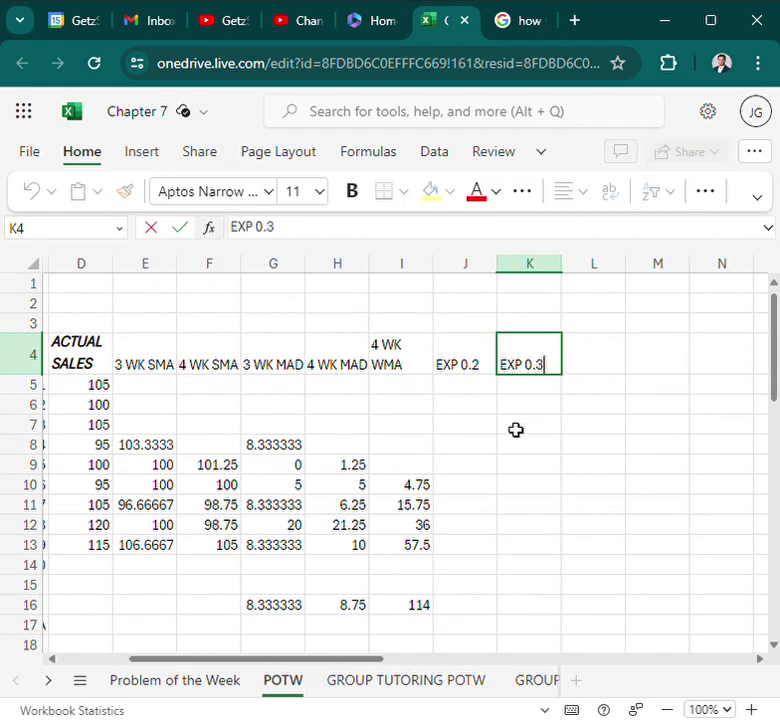
key(Return)
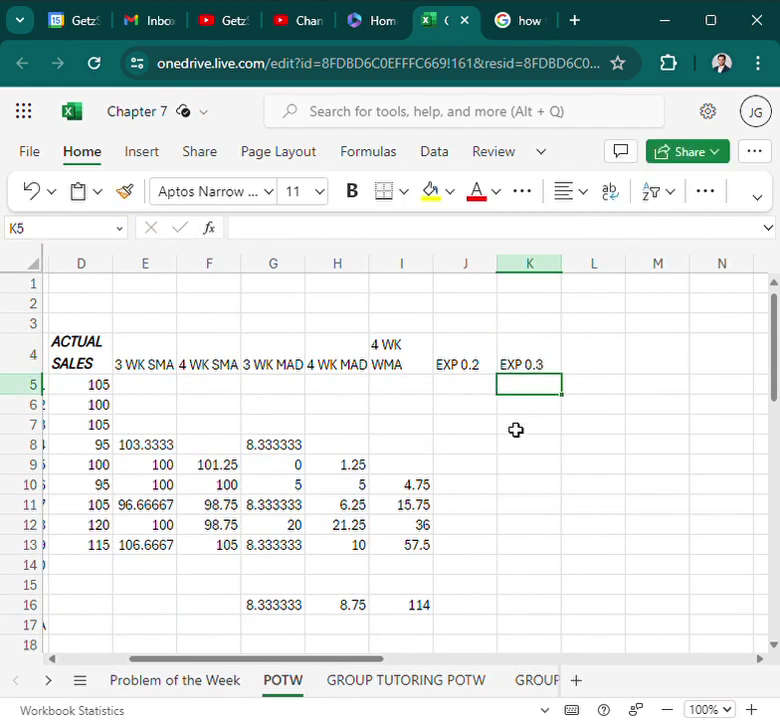
Step: Examine the starting value and week 3 formula of the alpha .20 smoothing column in Q26:Q28 of the Problem of the Week sheet
click(481, 492)
click(479, 468)
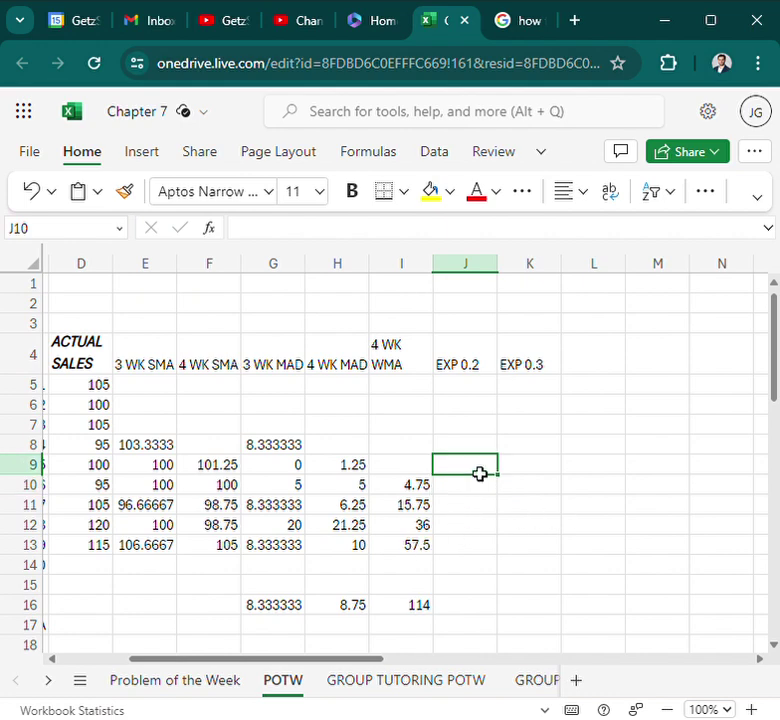
drag(331, 653, 248, 670)
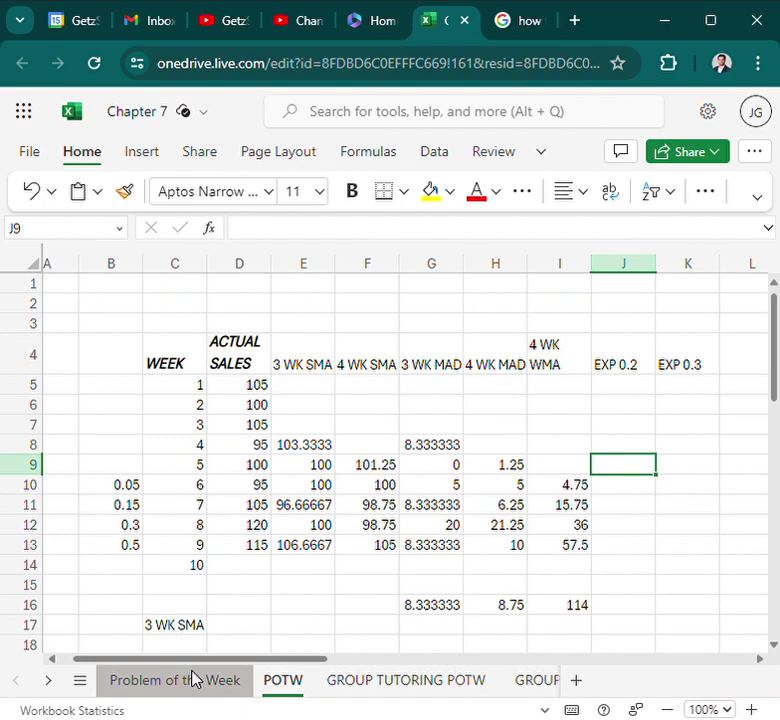
click(192, 679)
scroll(385, 640, down, 4)
drag(291, 661, 520, 658)
double_click(525, 465)
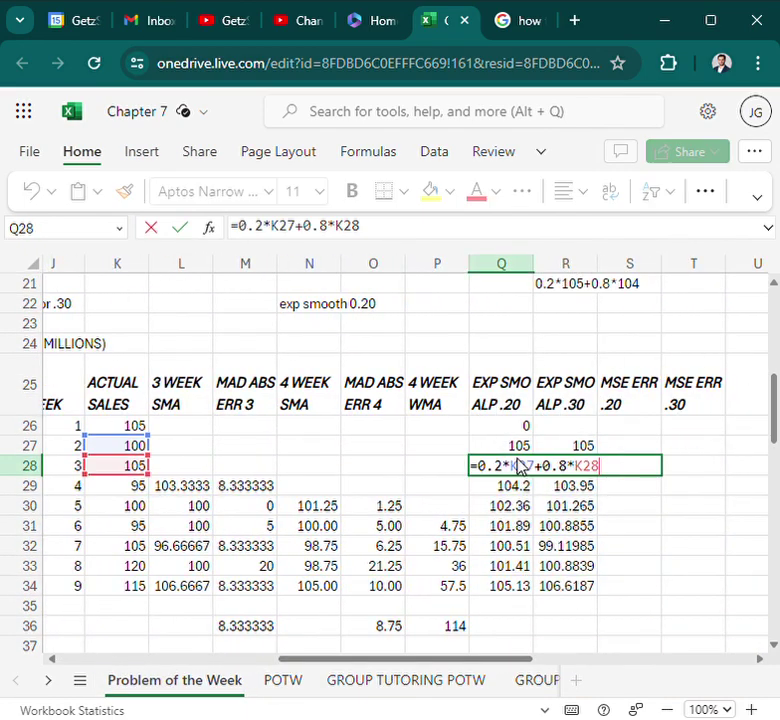
click(514, 431)
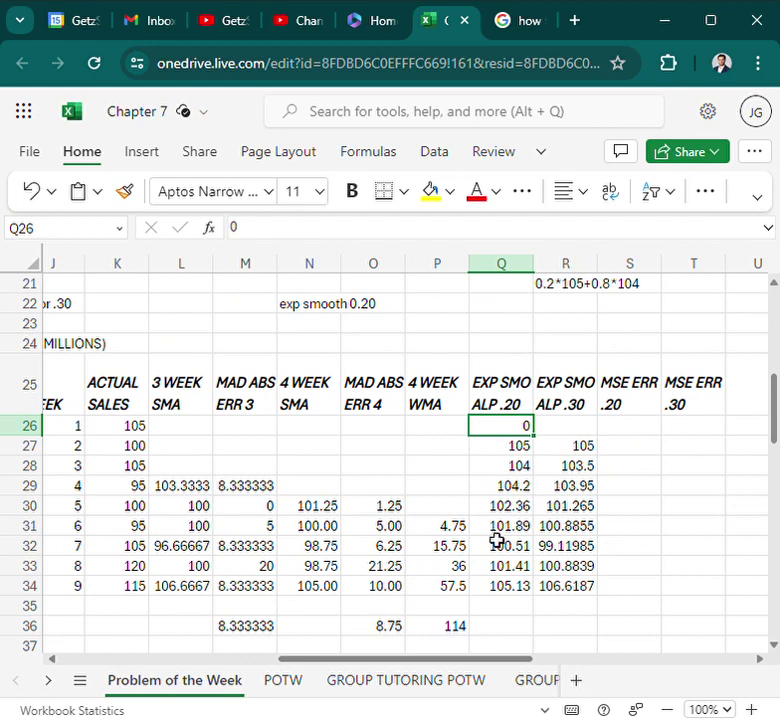
Step: Enter 0 as the week 1 forecast in both J5 and K5 of the POTW sheet
click(281, 688)
click(631, 390)
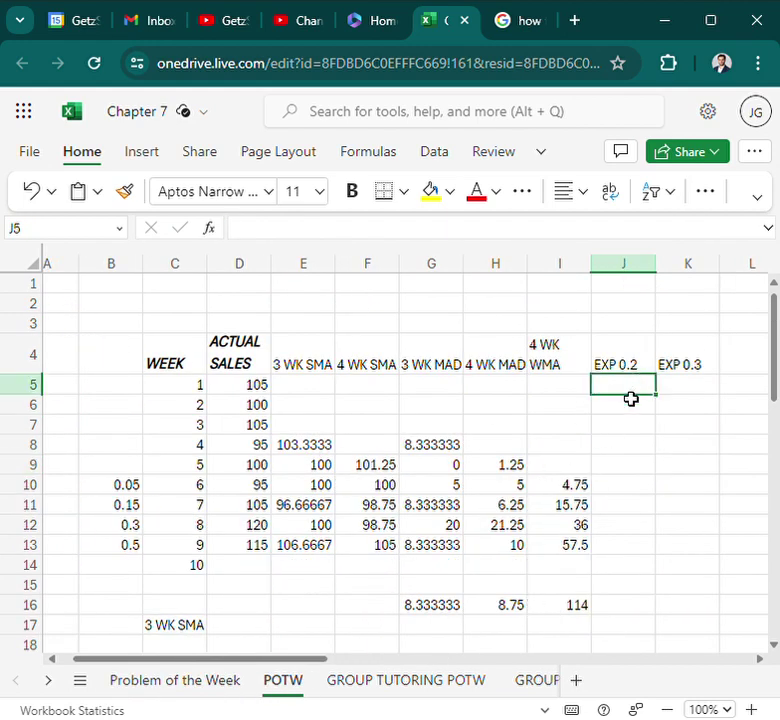
text(0)
key(Return)
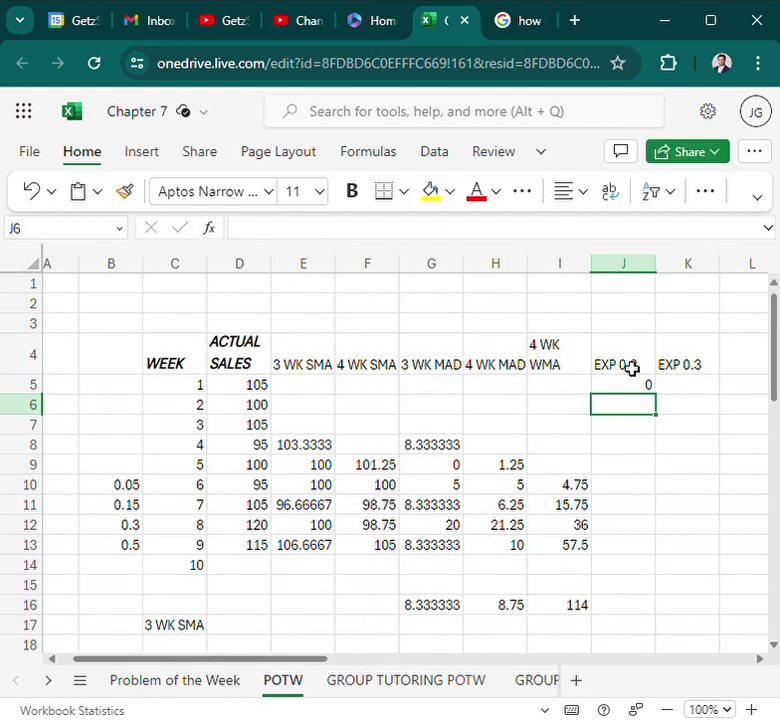
click(679, 388)
text(0)
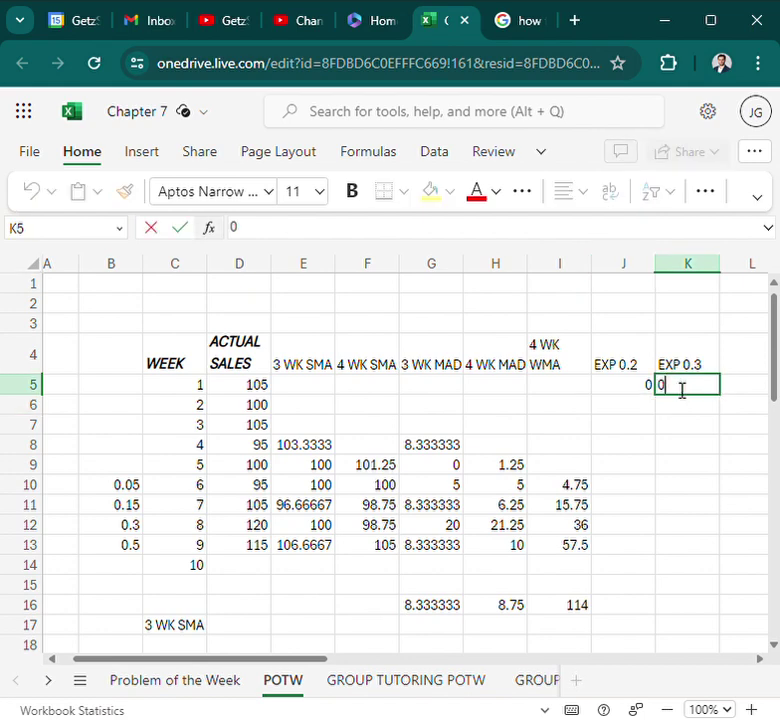
key(Return)
Step: Enter the week 1 actual sales, 105, as the week 2 forecast in both J6 and K6
click(256, 388)
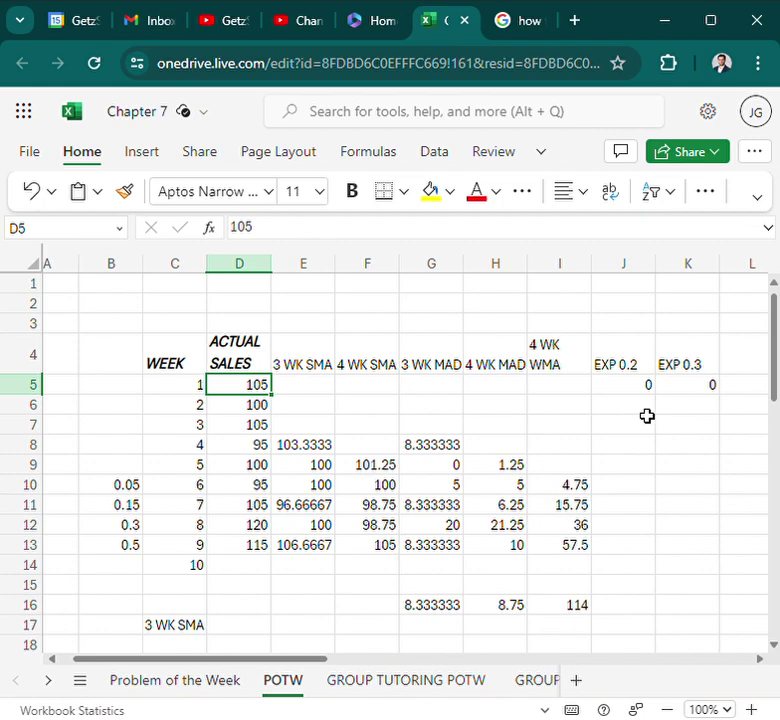
click(615, 397)
text(105)
key(Return)
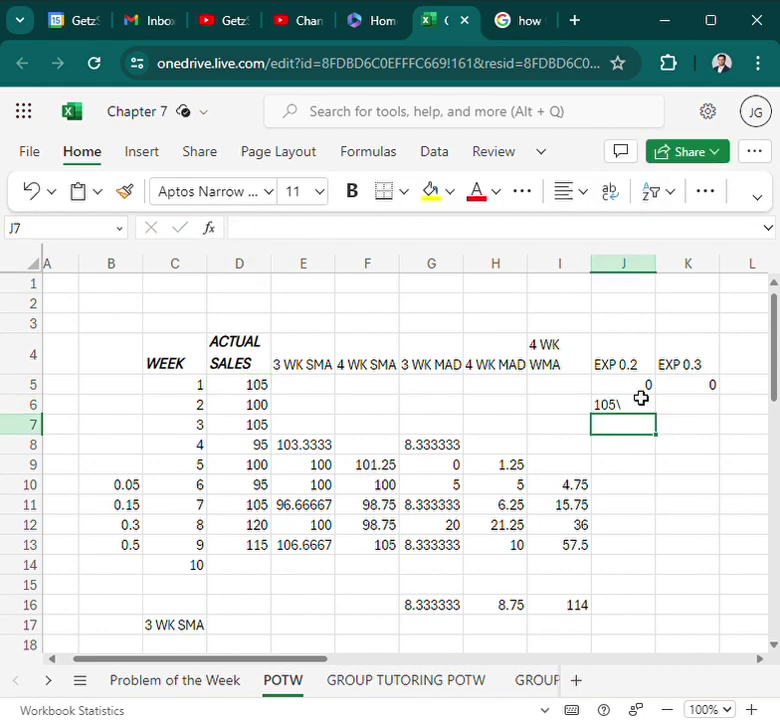
click(641, 398)
key(F2)
key(BackSpace)
key(Tab)
text(1)
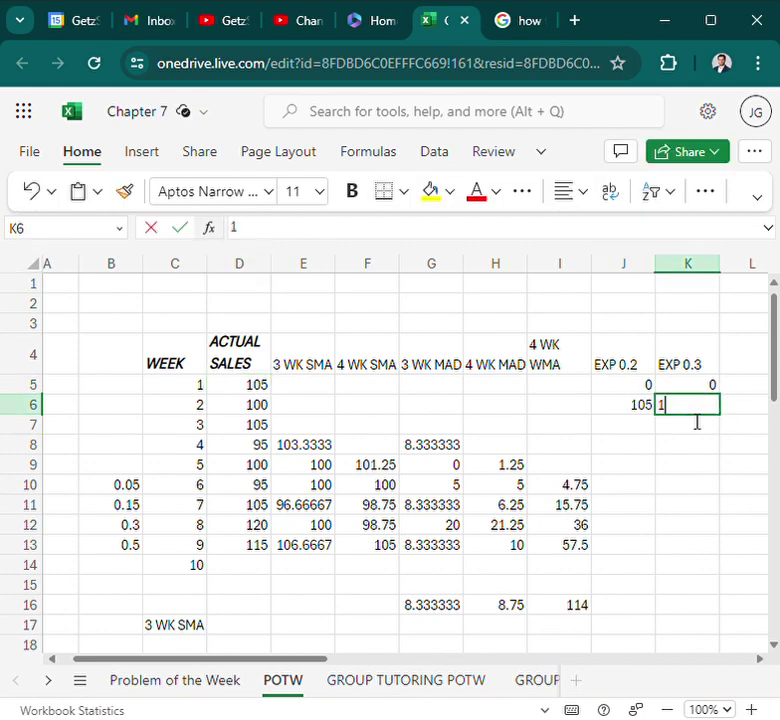
text(05)
key(Return)
Step: Examine the week 3 and week 4 exponential smoothing formulas in Q28, R28 and Q29 of the Problem of the Week sheet
click(170, 686)
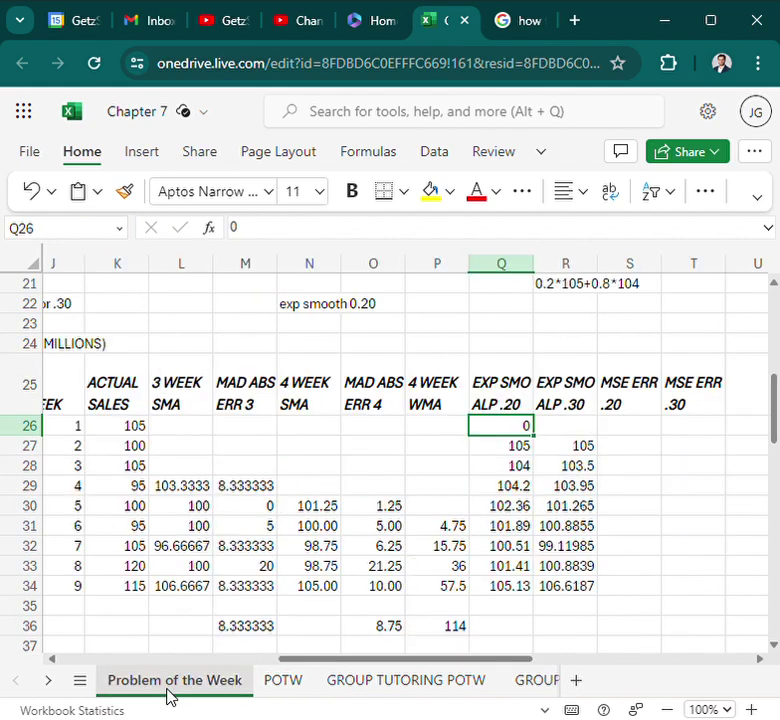
double_click(505, 468)
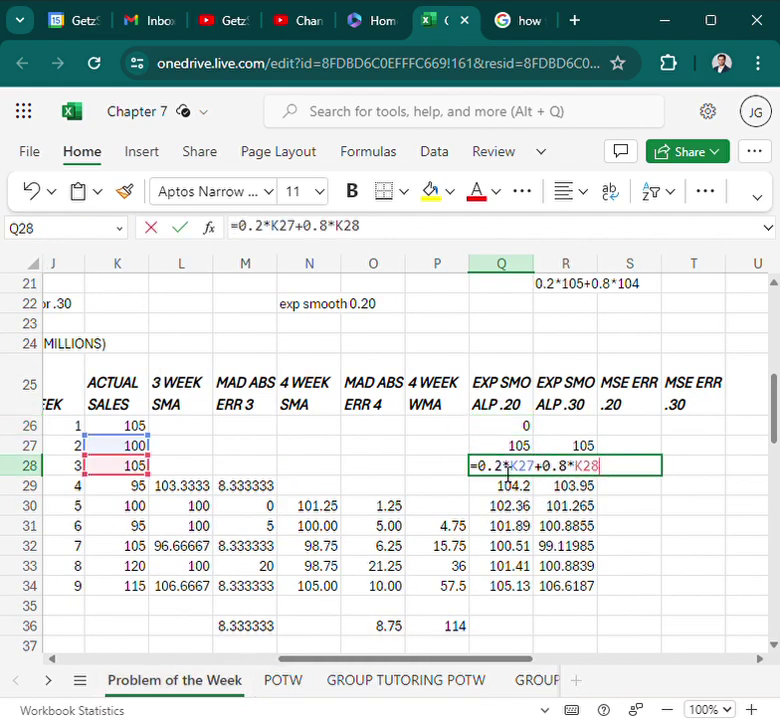
click(432, 453)
double_click(569, 472)
click(466, 466)
click(518, 474)
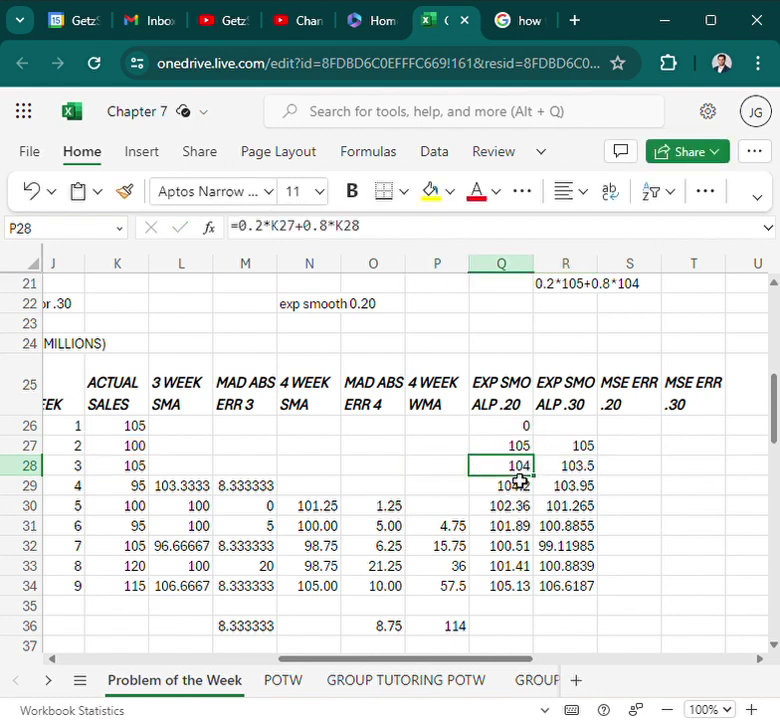
double_click(520, 474)
click(442, 470)
click(521, 489)
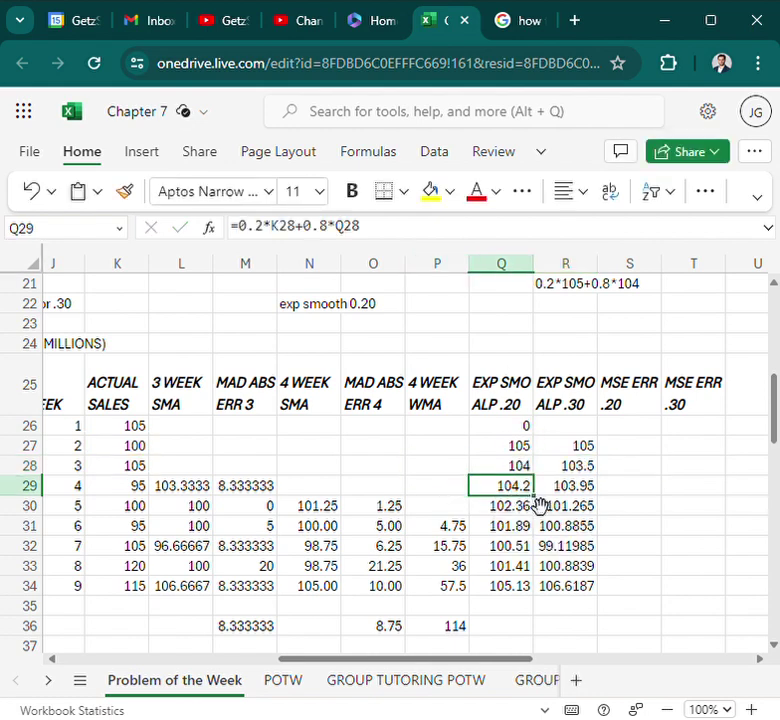
double_click(524, 499)
click(449, 489)
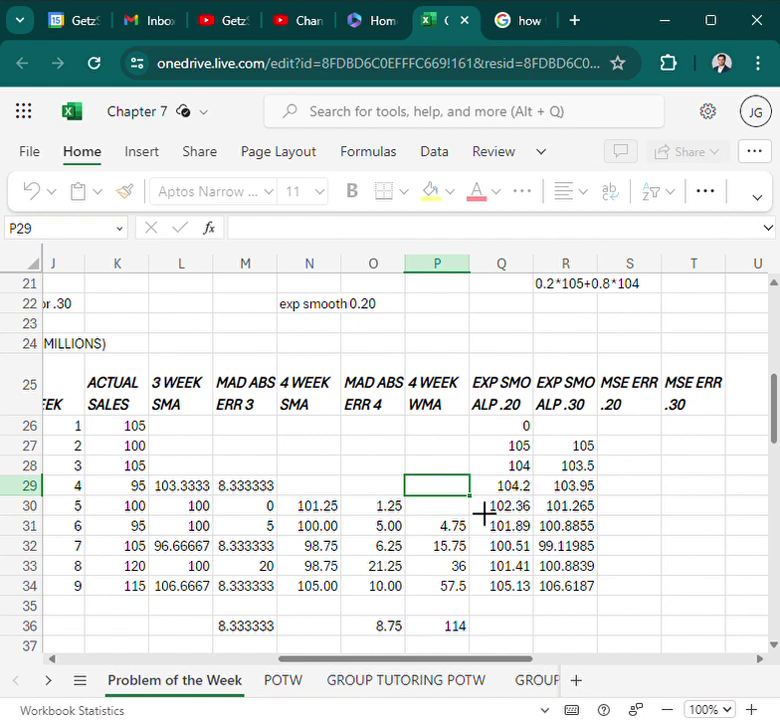
double_click(510, 466)
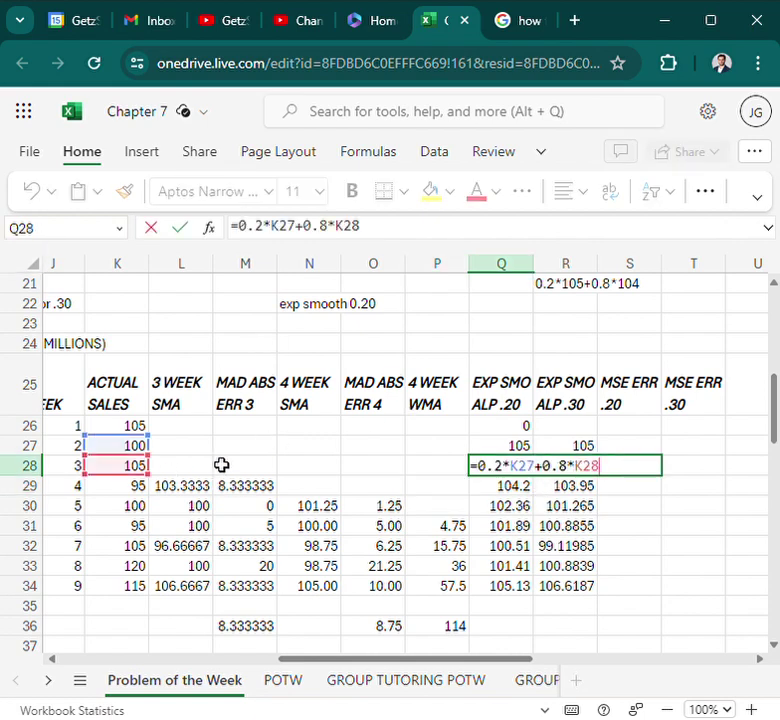
Step: Calculate the week 3 EXP 0.2 forecast in J7 of the POTW sheet with =0.2*D6+0.8*D7
click(290, 679)
key(Left)
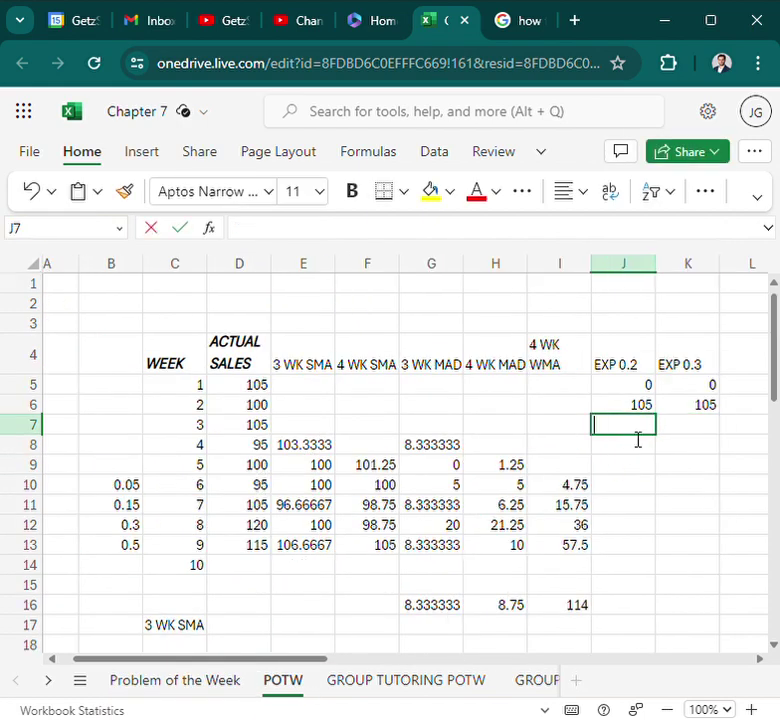
text(=0.2*)
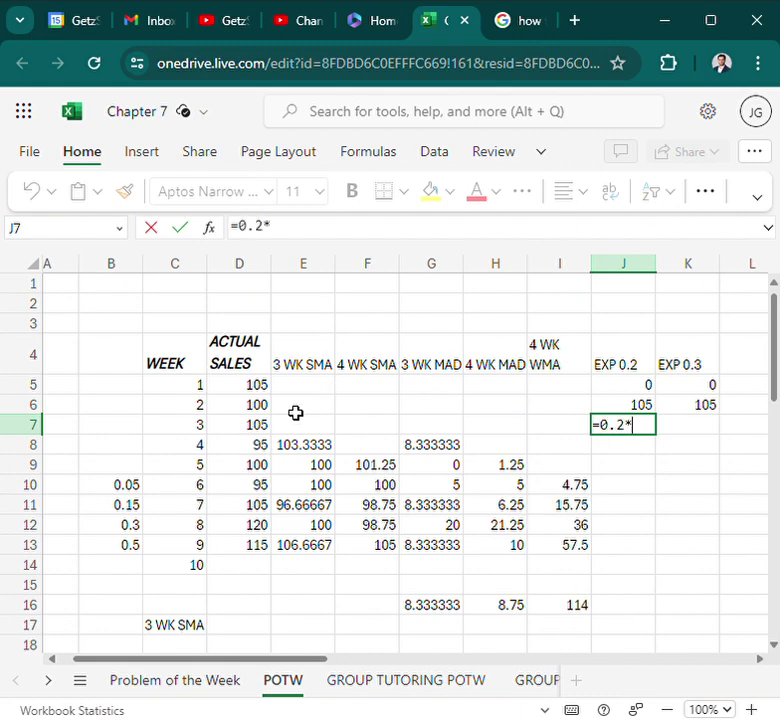
click(262, 406)
text(+0.8*)
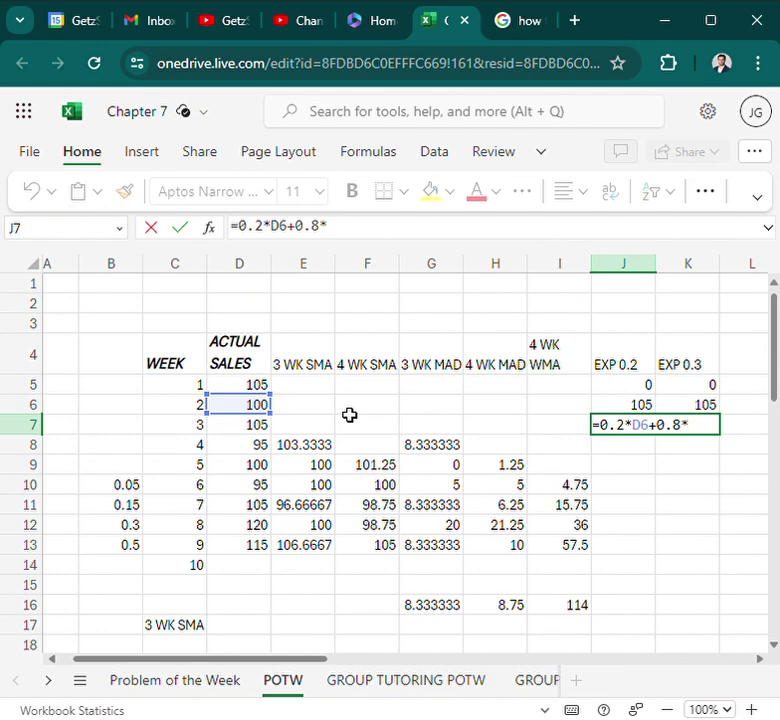
click(245, 428)
key(Return)
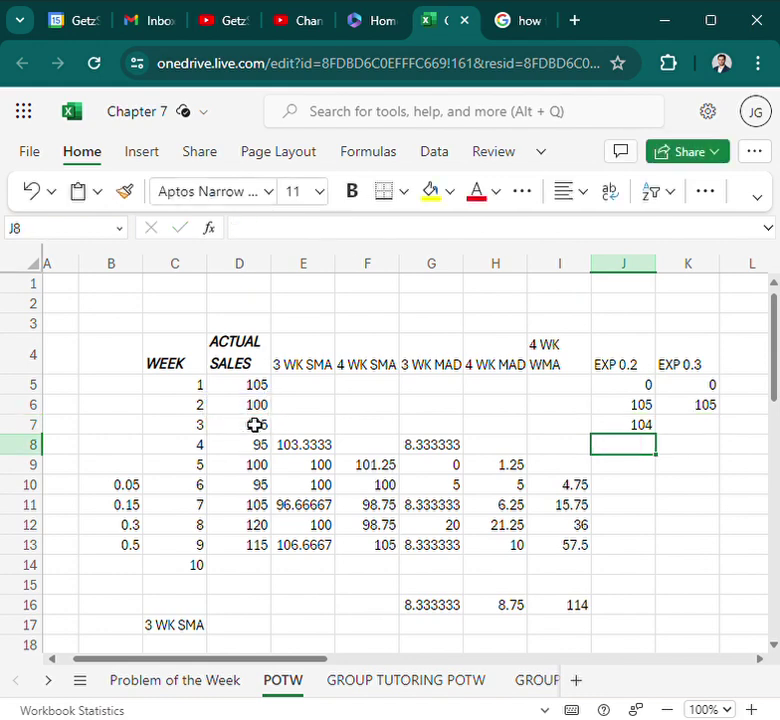
Step: Calculate the week 3 EXP 0.3 forecast in K7 with =0.3*D6+0.7*D7
click(670, 429)
text(=)
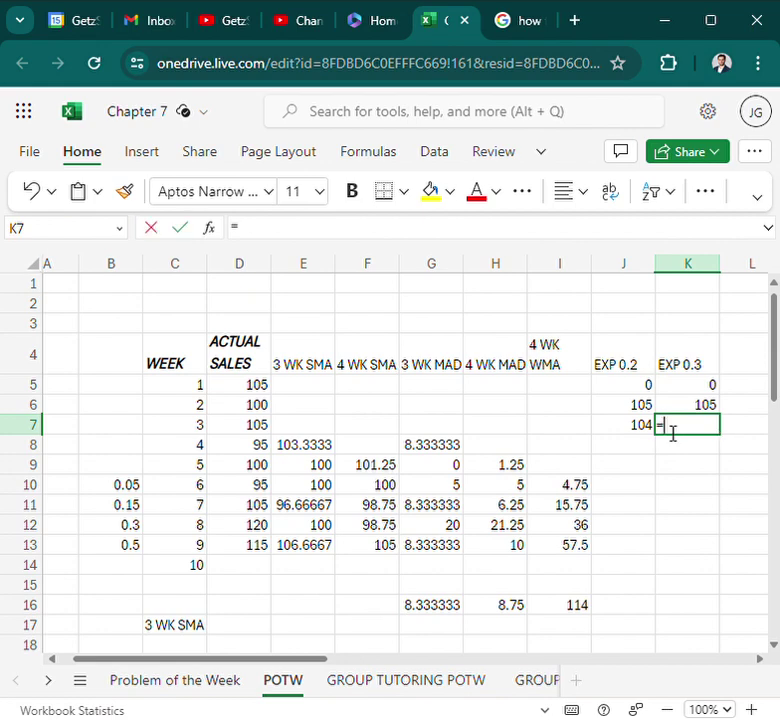
text(0.3*)
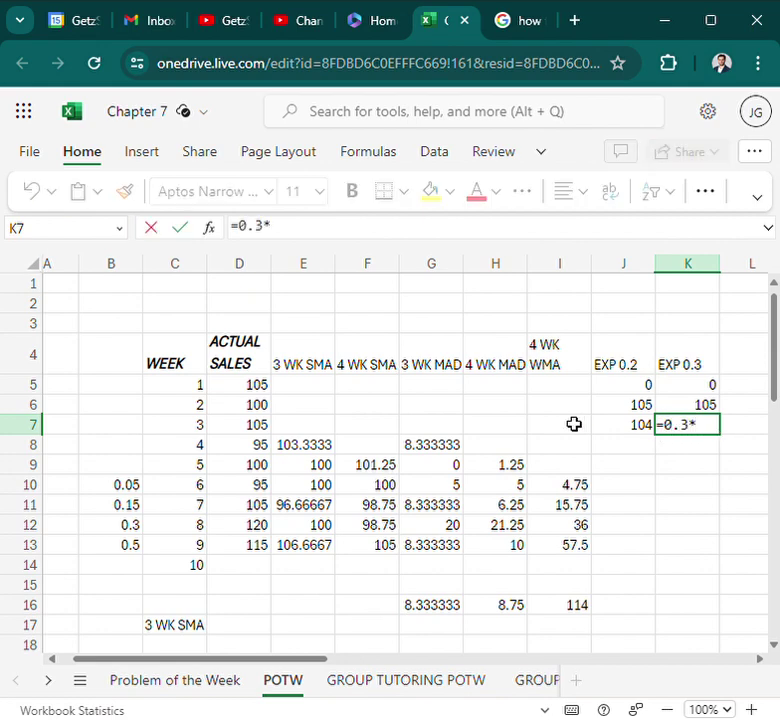
click(253, 411)
text(+)
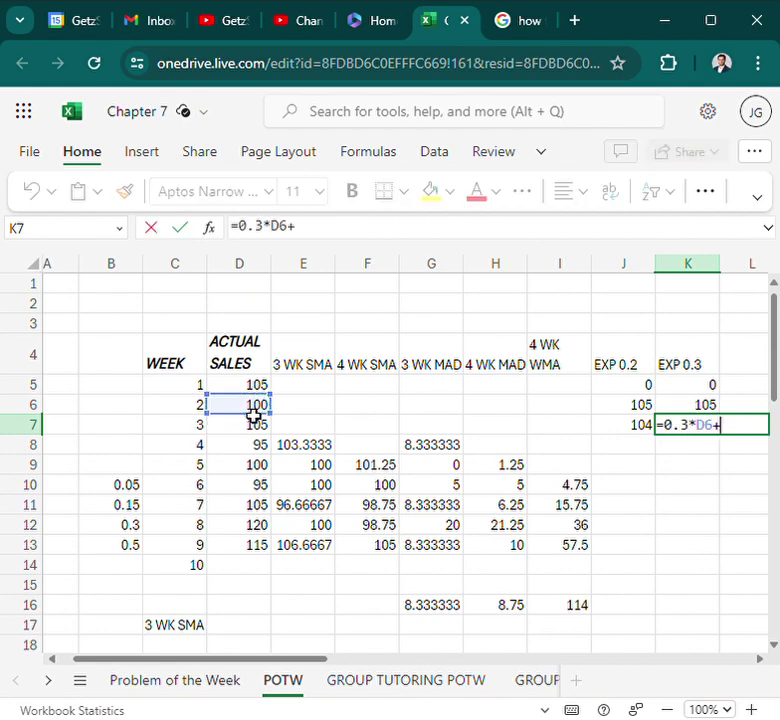
text(0.7*)
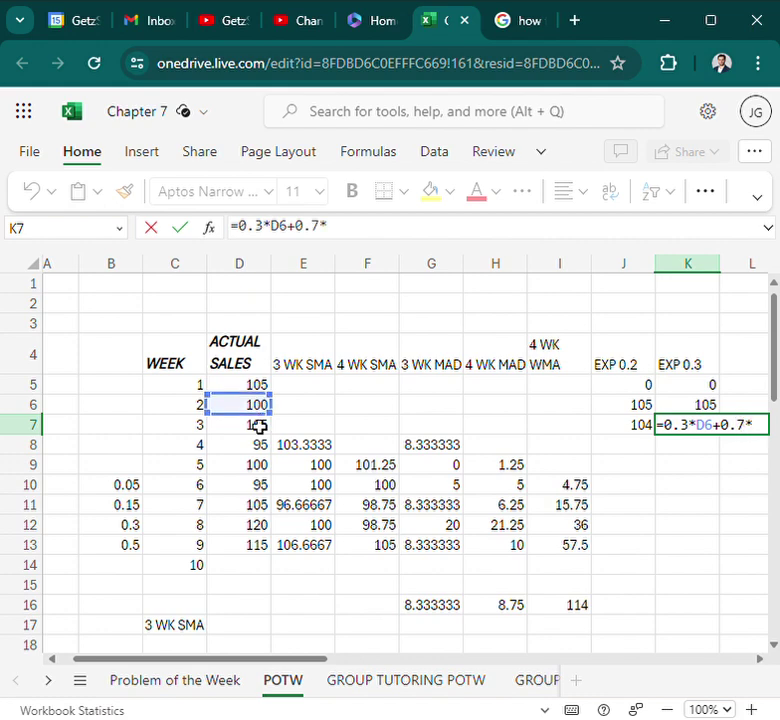
click(257, 424)
key(Return)
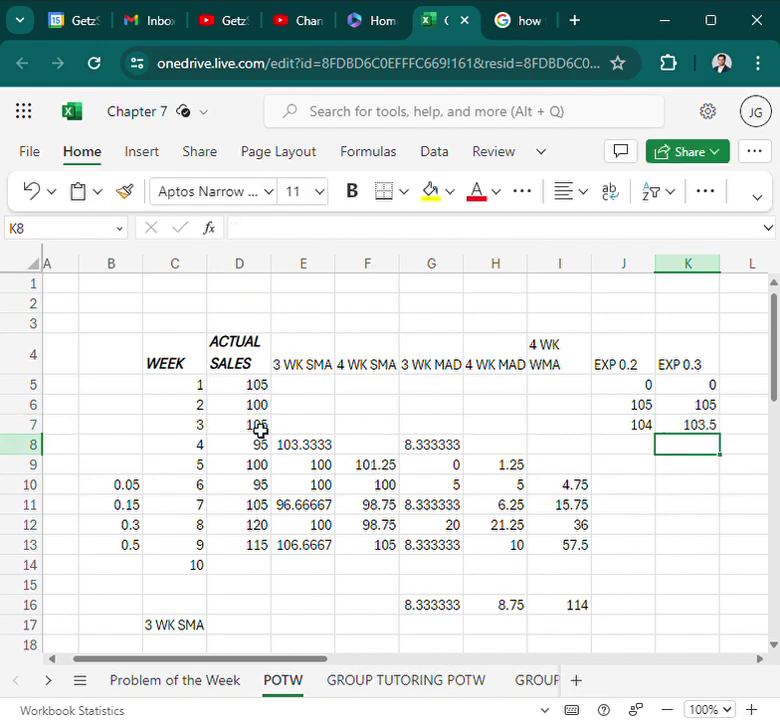
Step: Examine the week 4 EXP 0.2 formula in Q29 of the Problem of the Week sheet
click(195, 685)
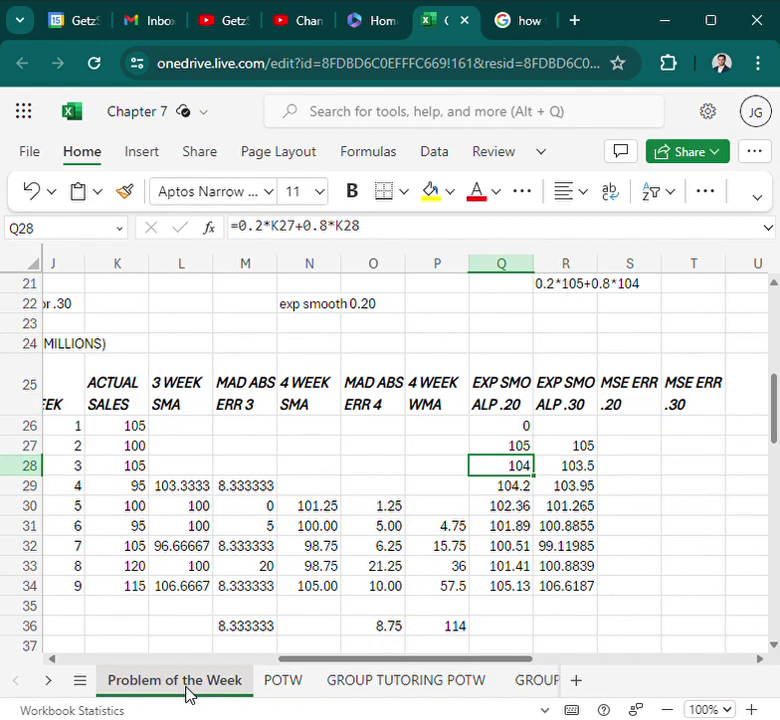
double_click(508, 486)
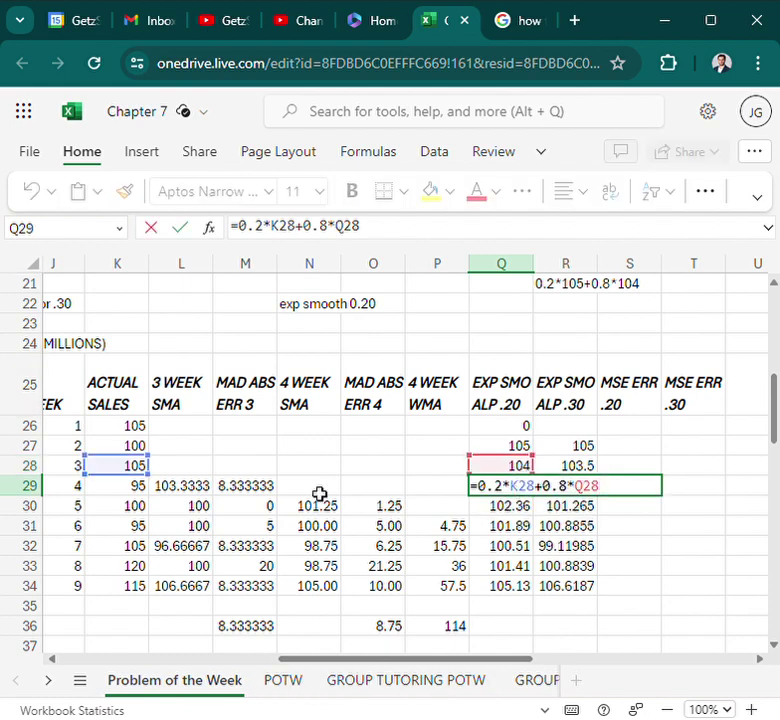
click(290, 688)
double_click(622, 449)
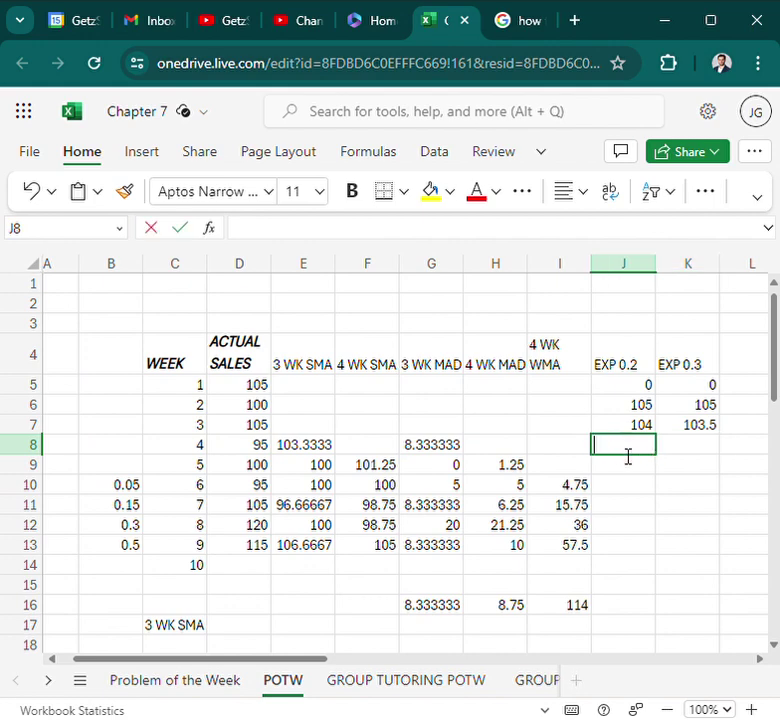
text(=)
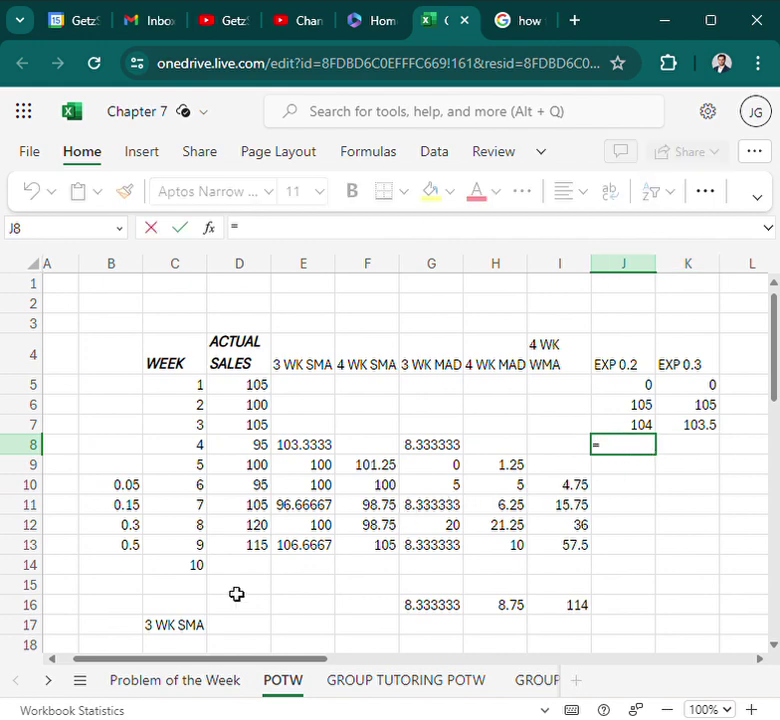
click(200, 690)
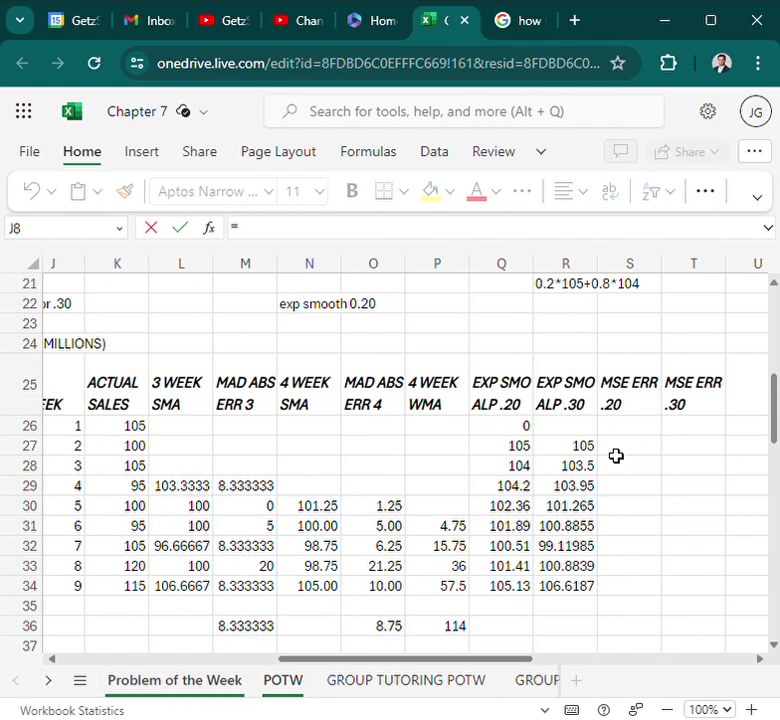
click(512, 490)
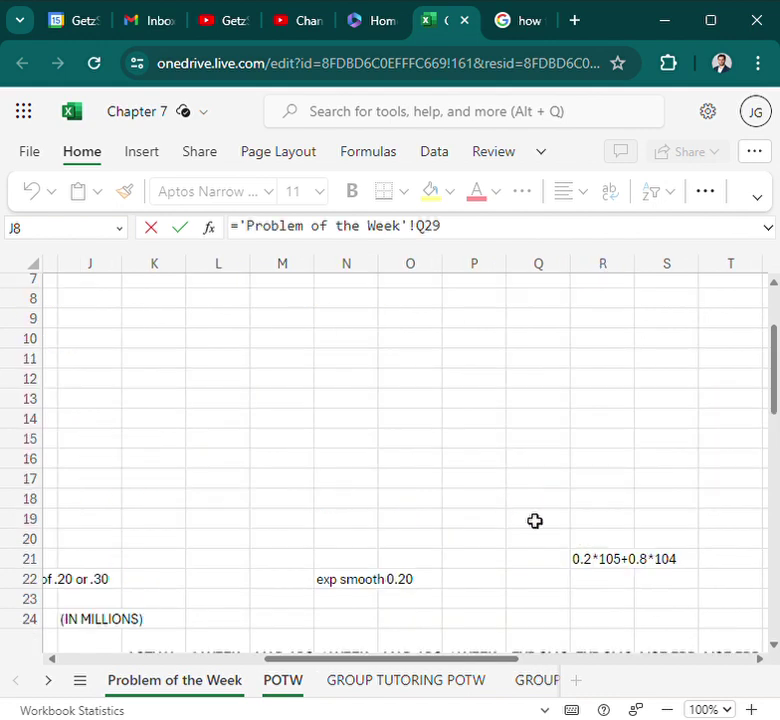
click(295, 480)
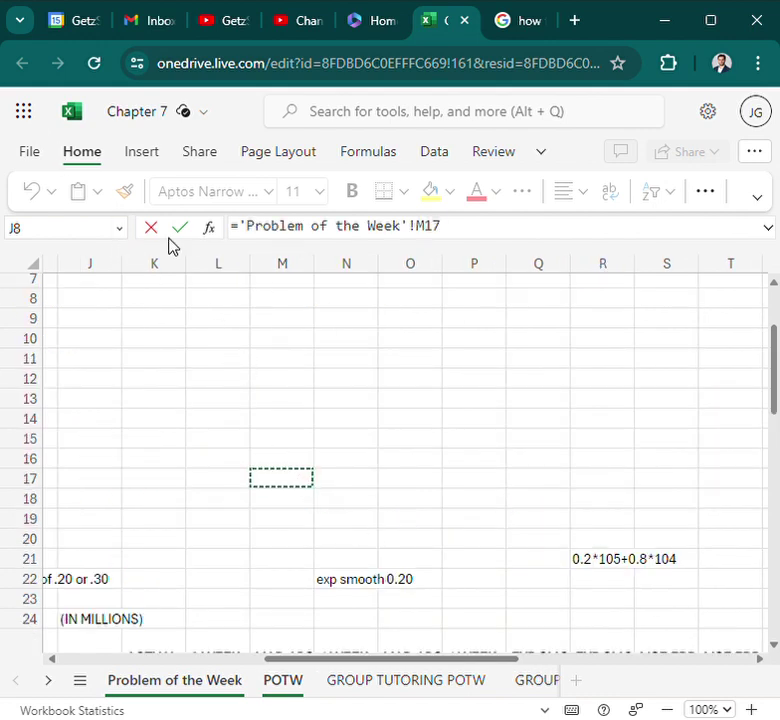
click(246, 360)
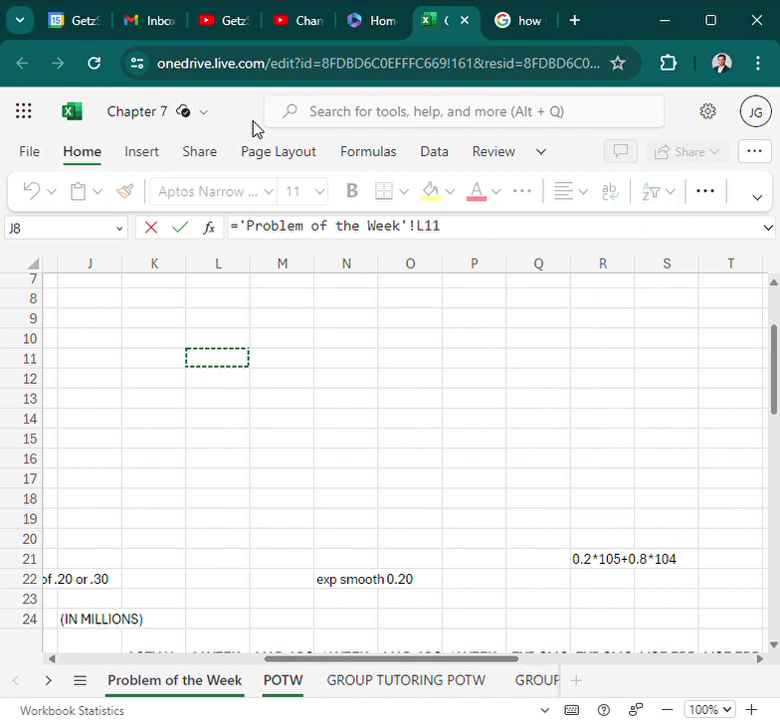
click(257, 420)
key(BackSpace)
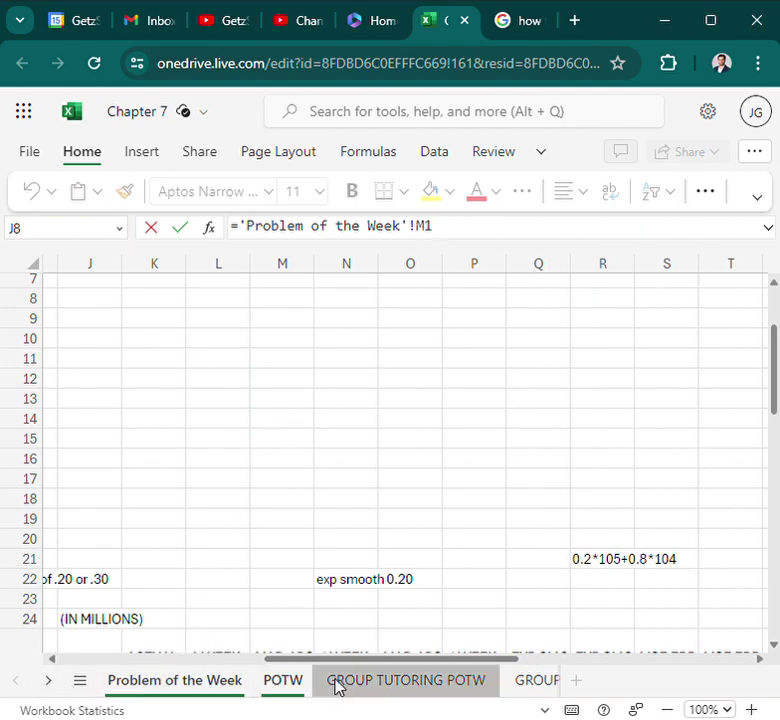
click(285, 681)
Step: Examine the week 4 and week 5 EXP 0.2 formulas in Q29 and Q30 of the Problem of the Week sheet
click(198, 686)
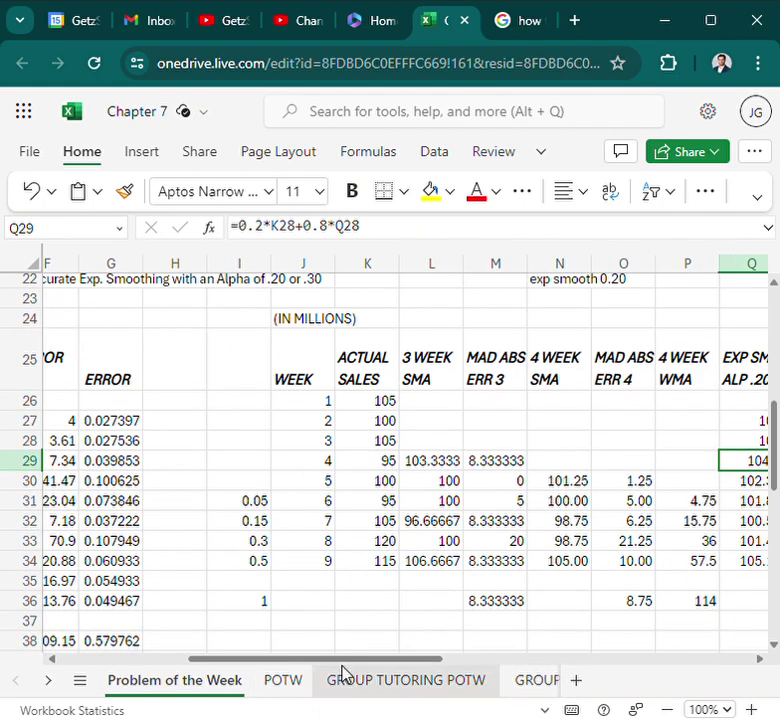
drag(369, 659, 412, 659)
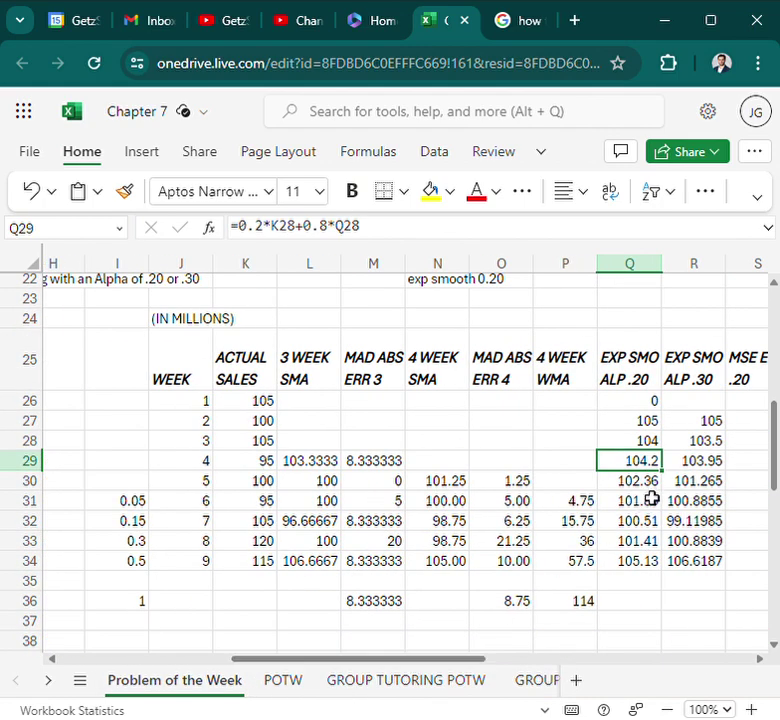
key(Down)
key(F2)
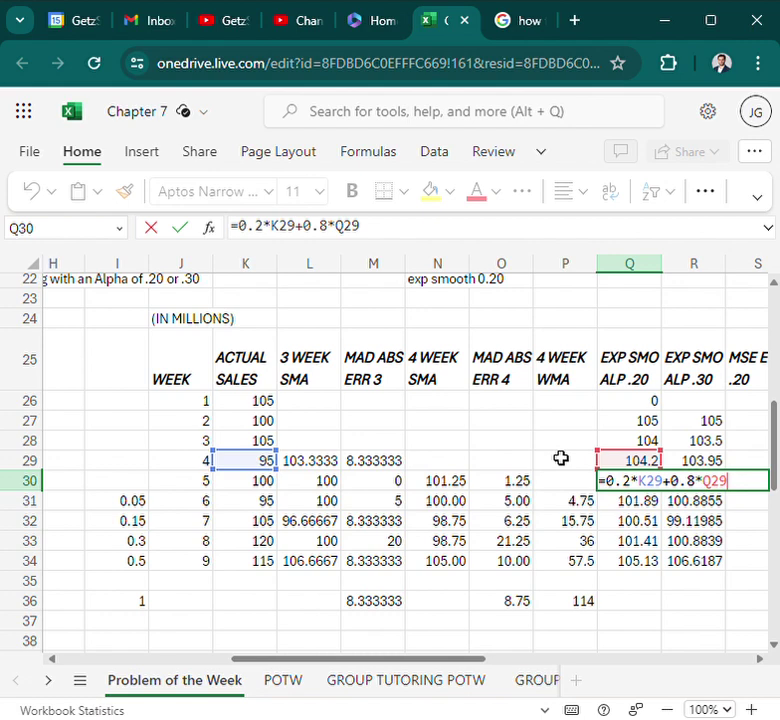
click(461, 421)
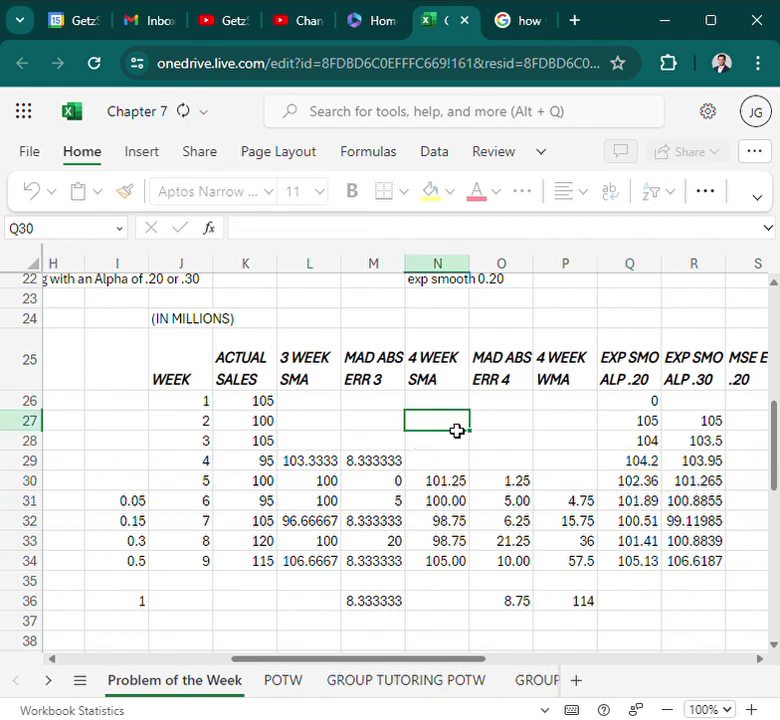
Step: Replace the stray reference in J8 of the POTW sheet with the week 4 EXP 0.2 formula =0.2*D8+0.8*J7
click(298, 680)
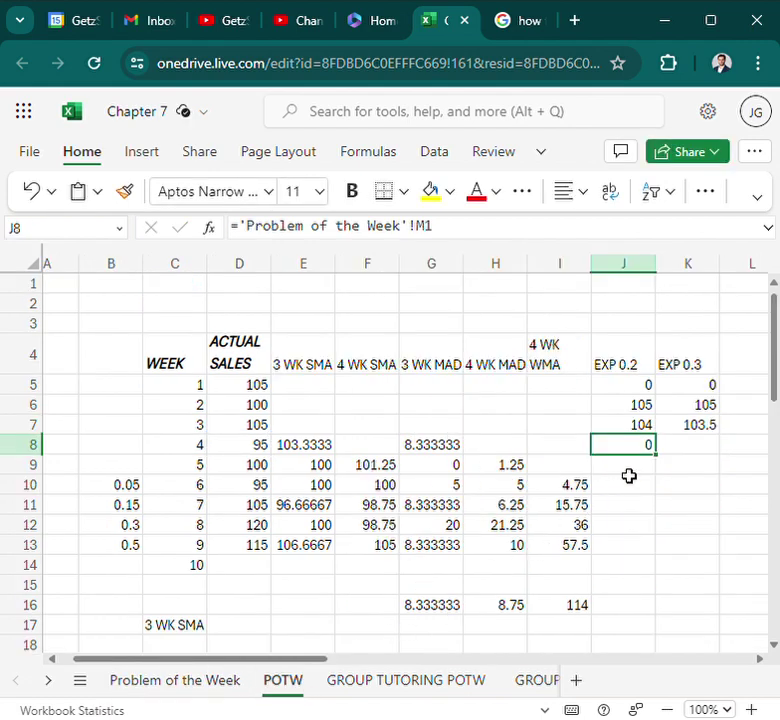
key(BackSpace)
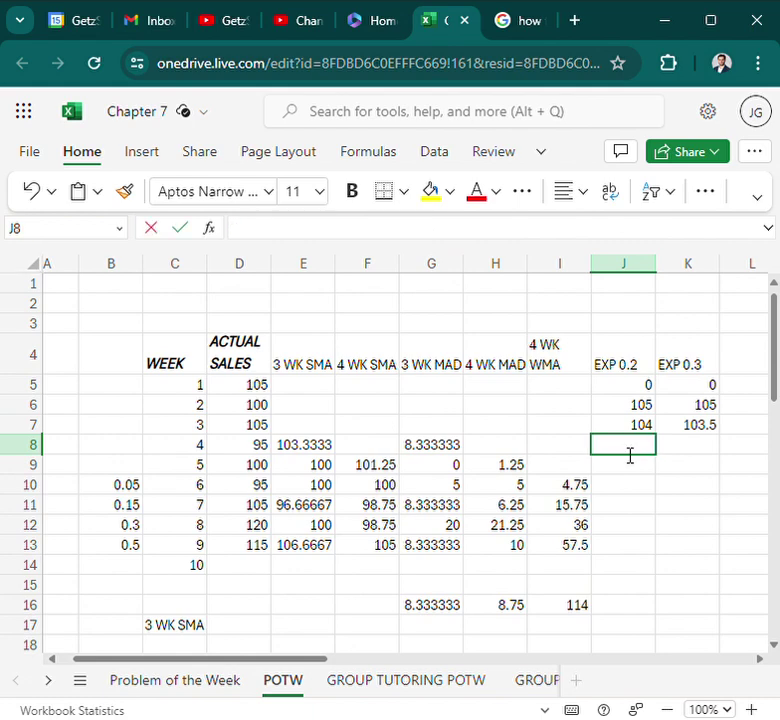
text(=)
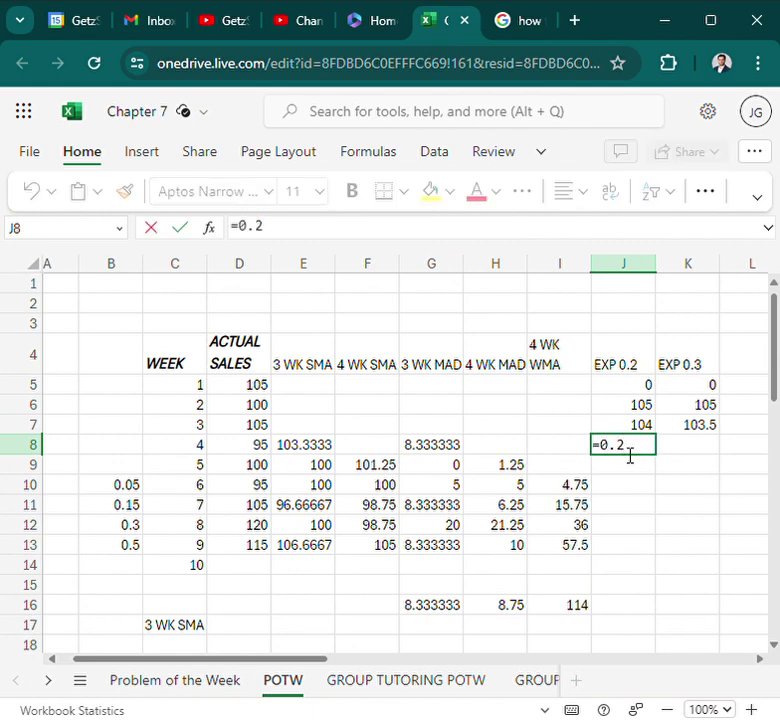
text(0.2*)
click(262, 452)
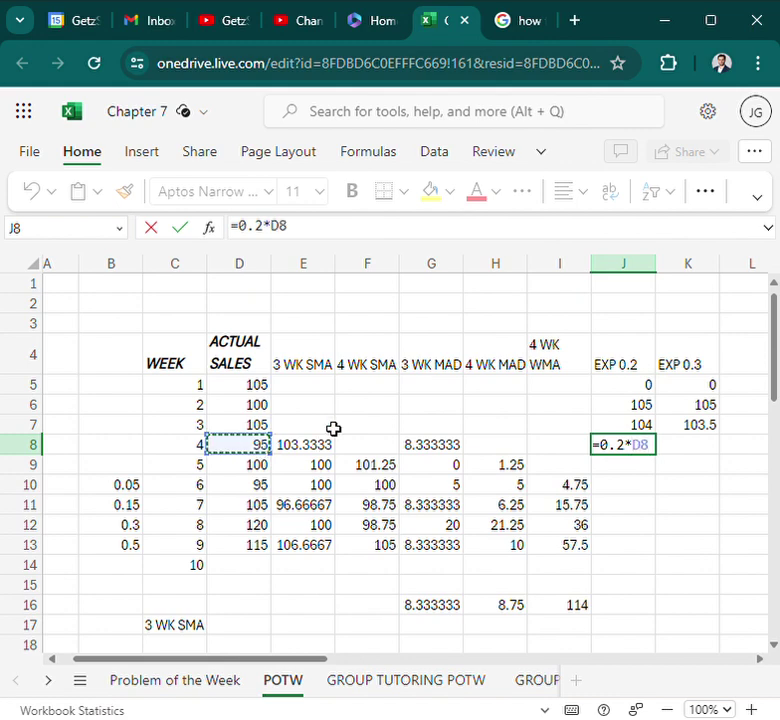
text(+0.8*)
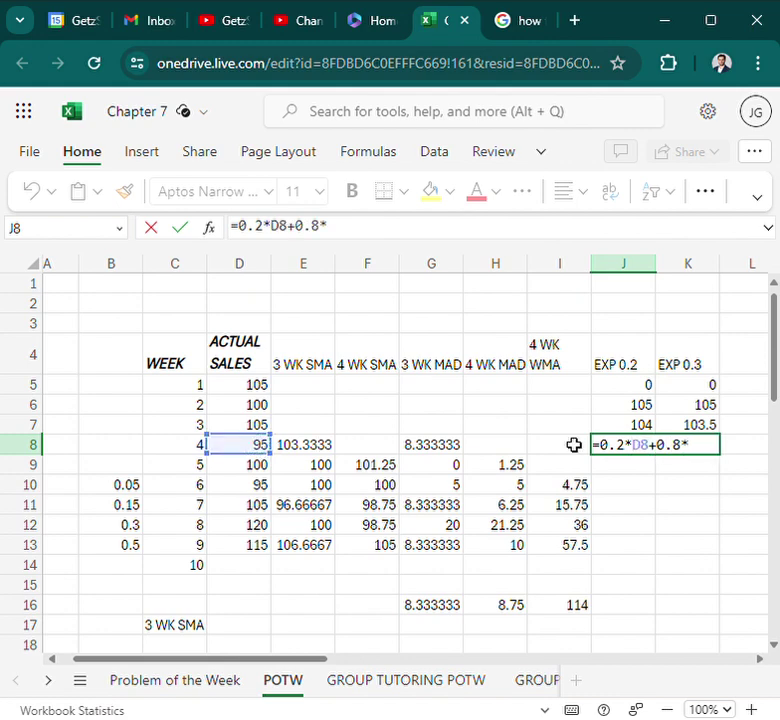
click(645, 430)
key(Return)
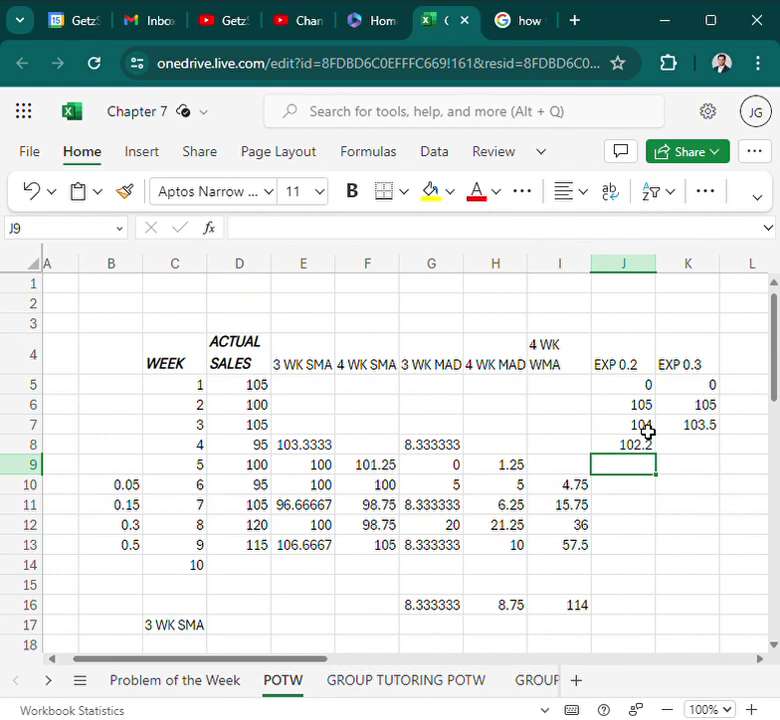
Step: Compare the week 4 formula in J8 of the POTW sheet with Q29 of the Problem of the Week sheet
click(240, 679)
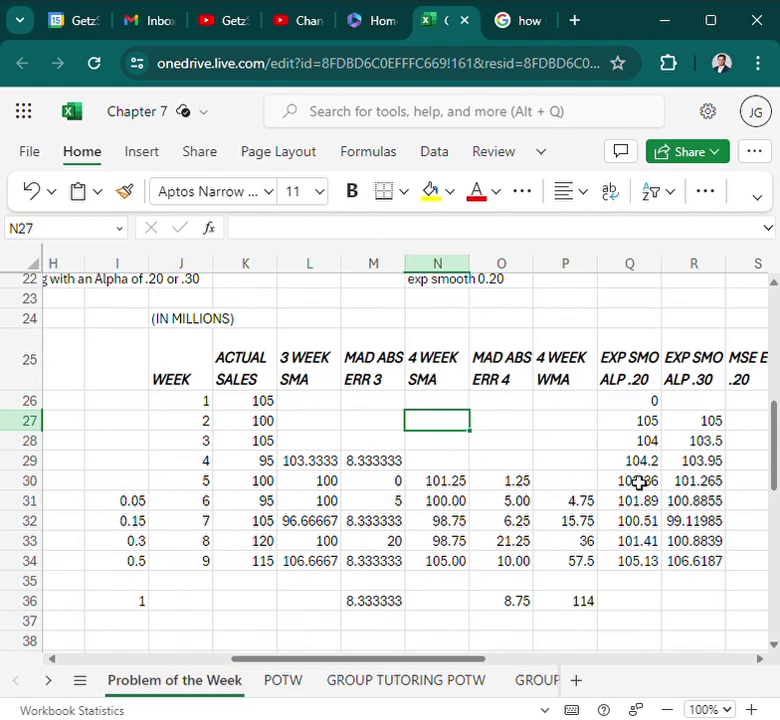
double_click(648, 465)
click(559, 445)
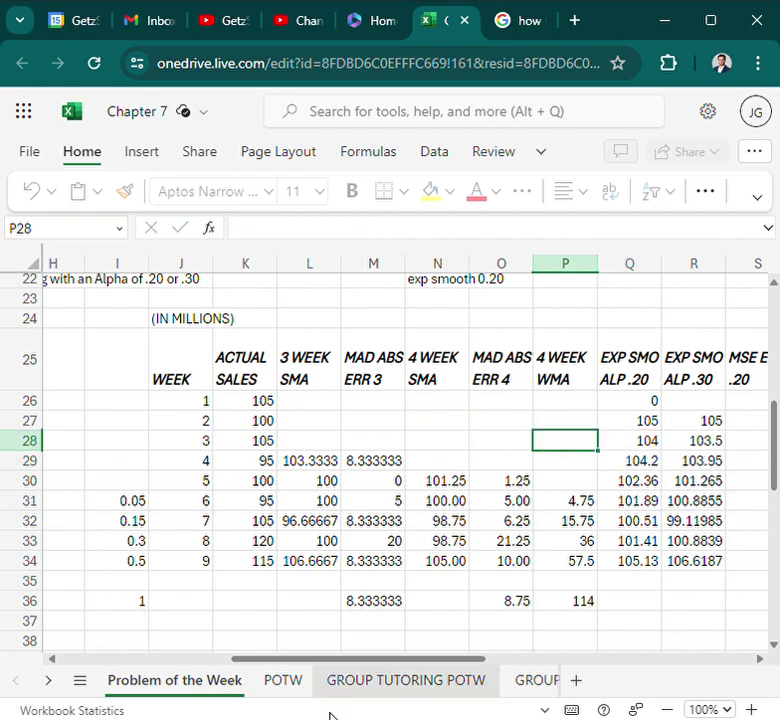
click(287, 681)
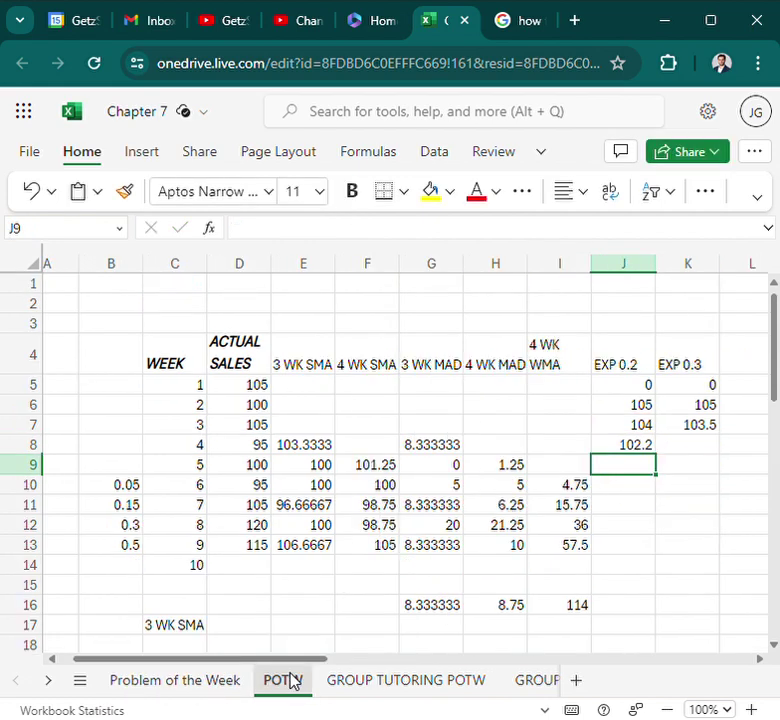
click(638, 447)
double_click(638, 447)
click(497, 505)
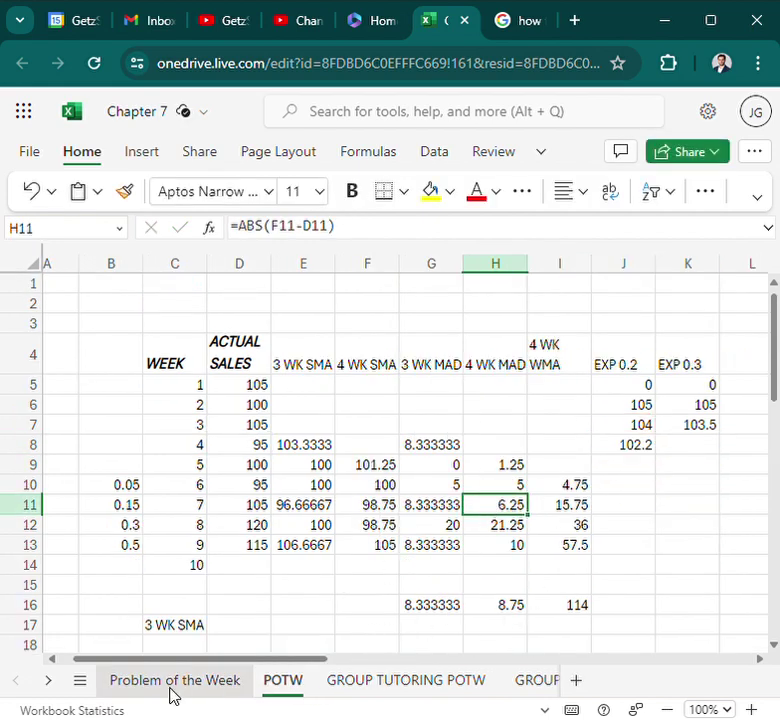
click(175, 682)
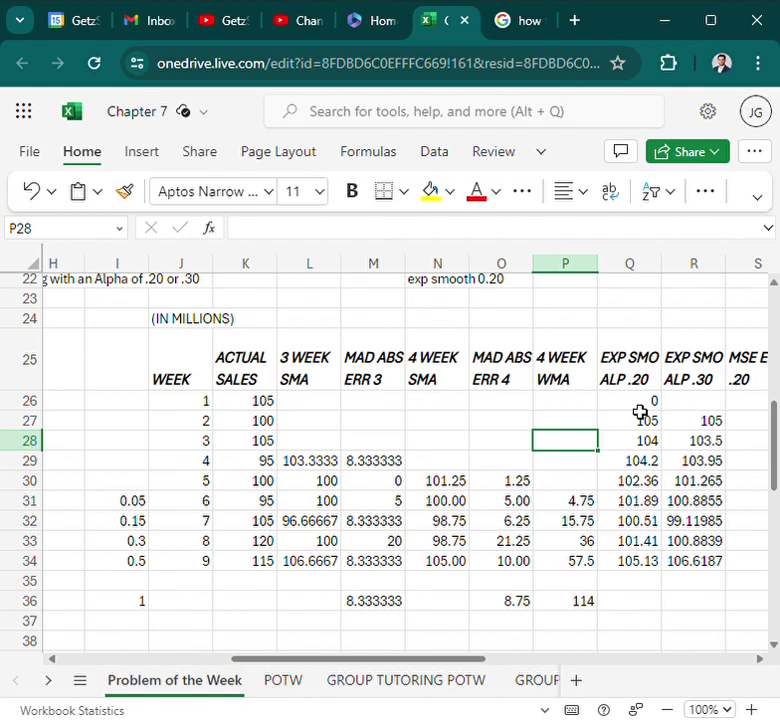
click(652, 464)
click(283, 681)
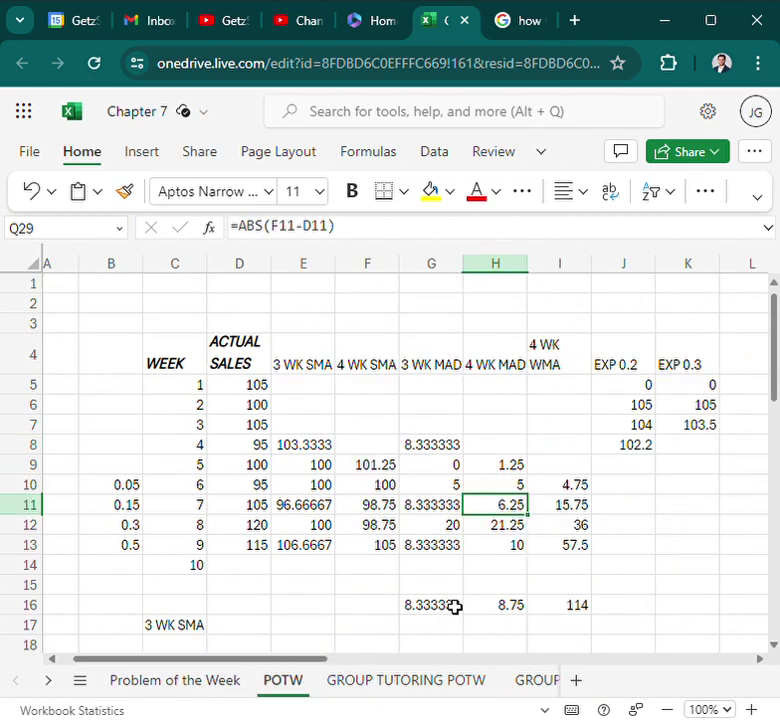
click(649, 449)
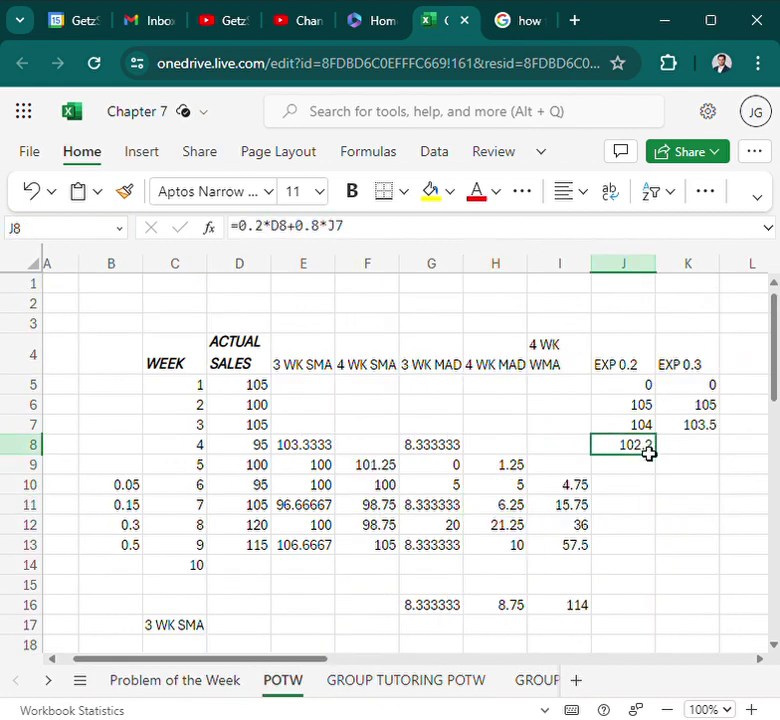
double_click(649, 453)
click(640, 490)
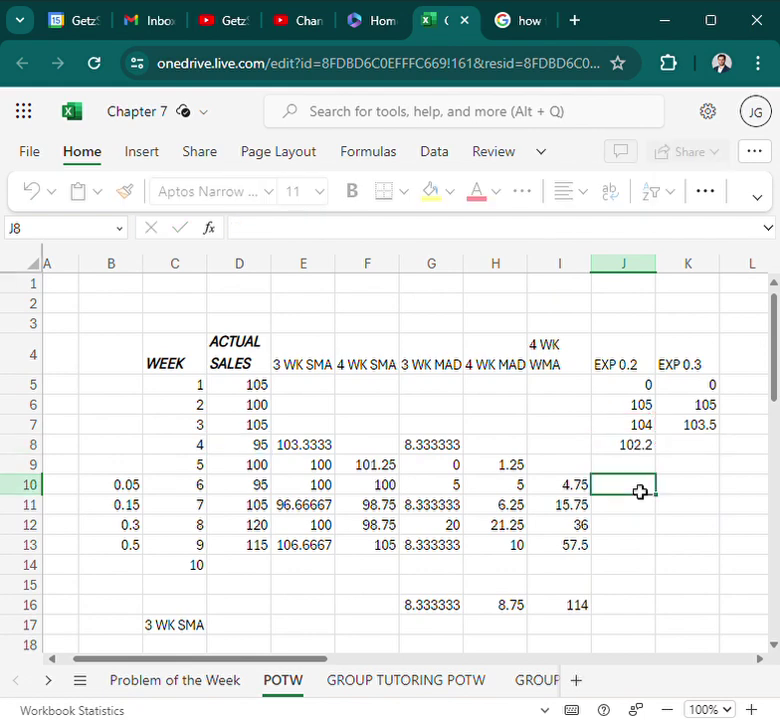
click(246, 686)
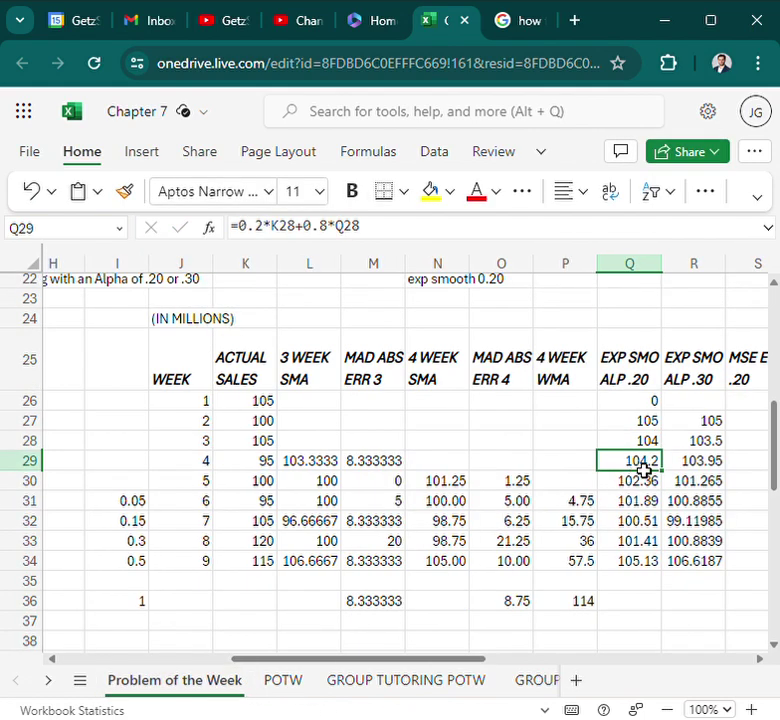
double_click(643, 466)
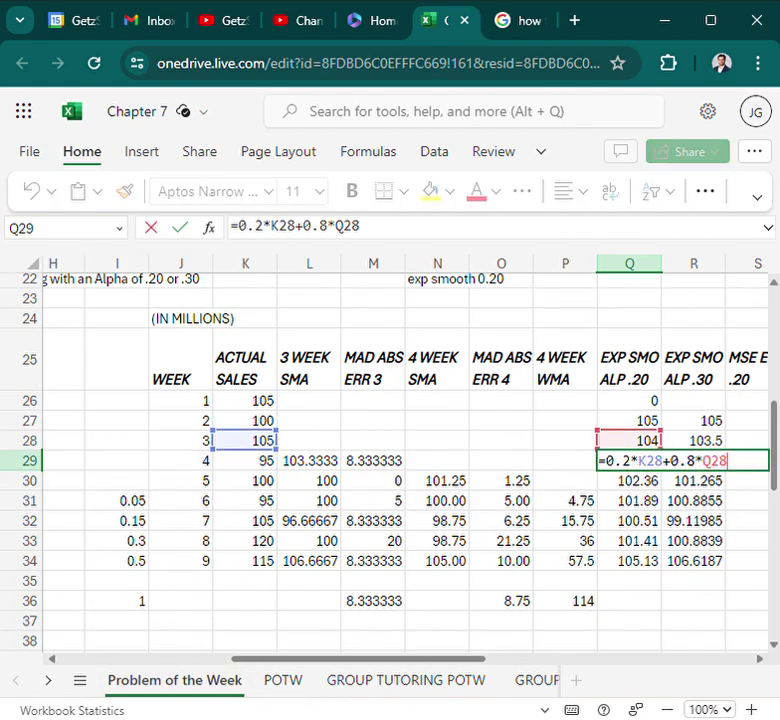
click(451, 418)
click(290, 684)
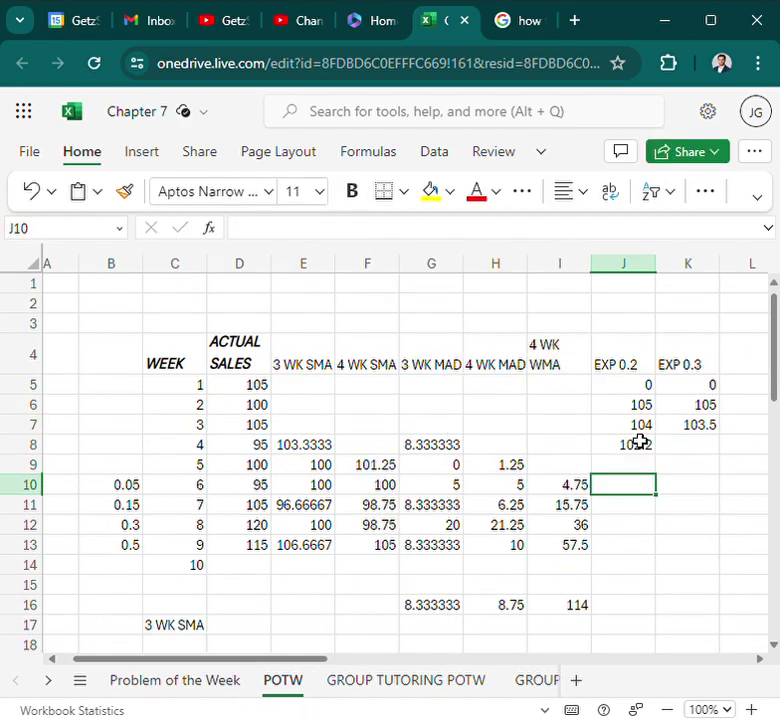
Step: Correct the week 4 EXP 0.2 formula in J8 of the POTW sheet to =0.2*D7+0.8*J7
click(640, 447)
double_click(646, 453)
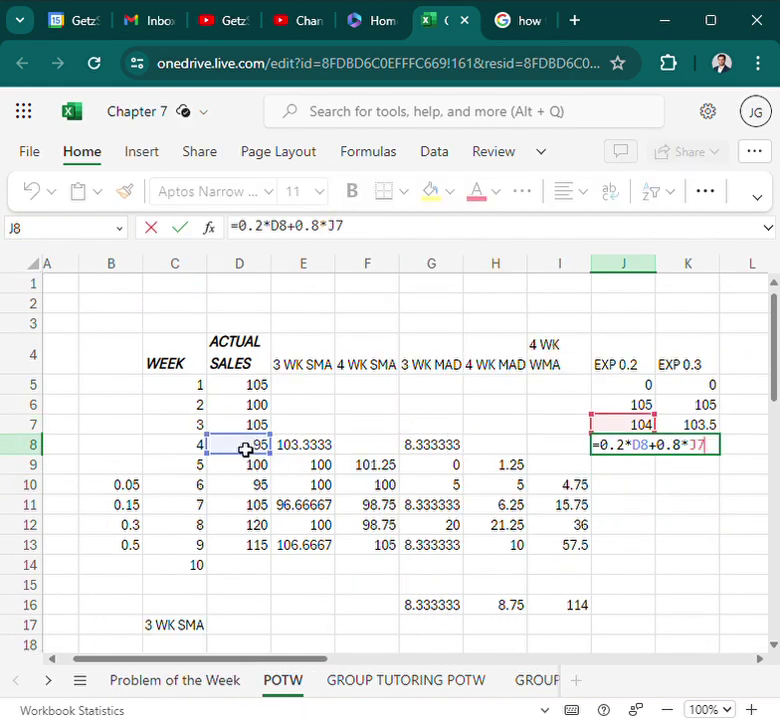
key(BackSpace)
text(7)
key(Return)
Step: Fill the J8 formula down through J13 to forecast weeks 5 to 9 with EXP 0.2
click(650, 448)
click(635, 470)
key(Up)
drag(656, 455, 661, 556)
Step: Check the cell references of the filled EXP 0.2 formulas in J9, J10 and J11
click(688, 505)
click(648, 470)
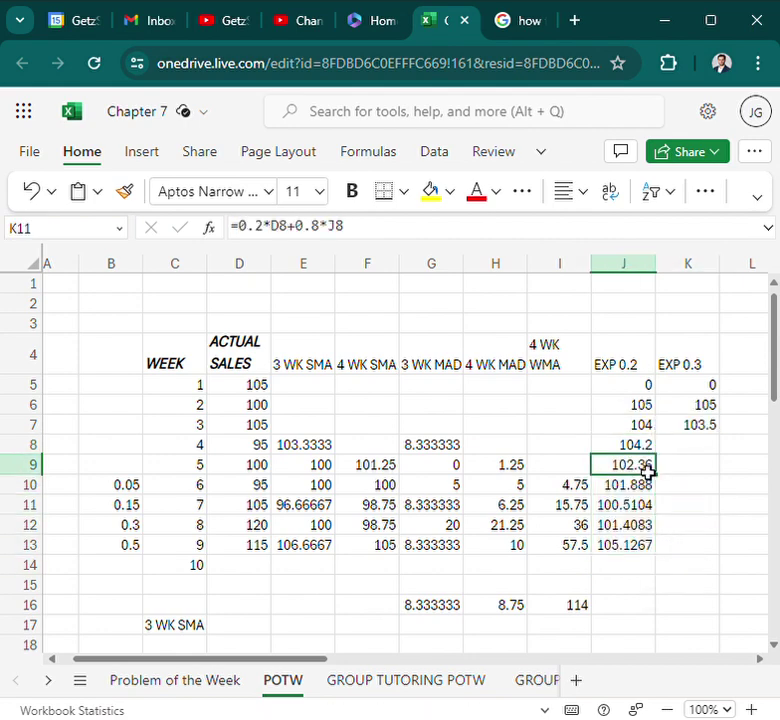
double_click(648, 470)
double_click(628, 490)
double_click(628, 507)
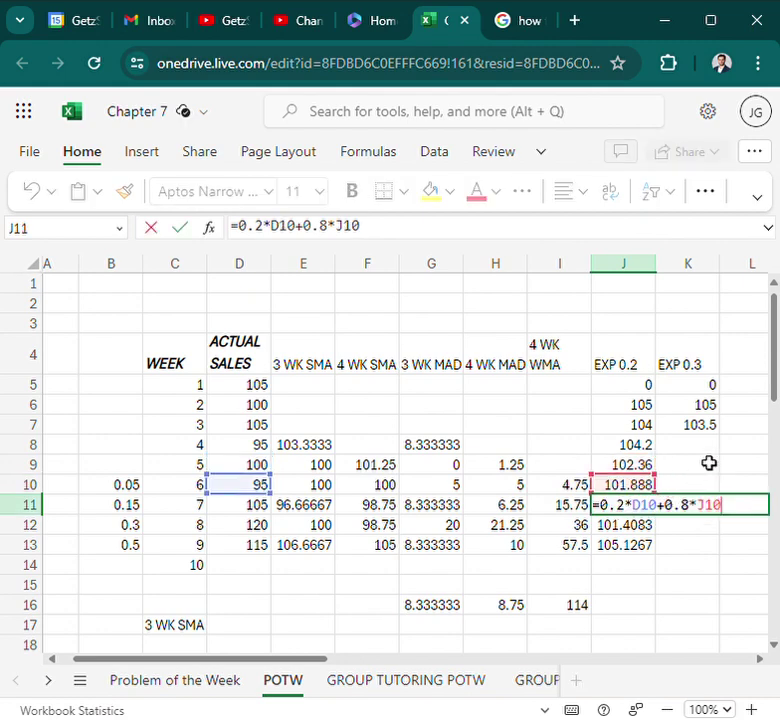
Step: Try the week 4 EXP 0.3 forecast in K8 of the POTW sheet as =0.3*K7+0.7*D7
click(709, 445)
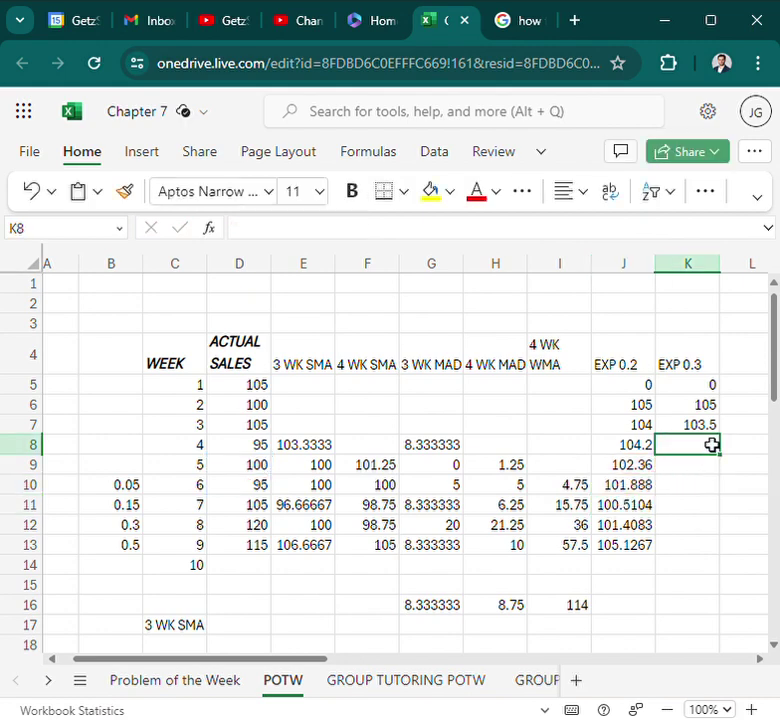
double_click(645, 448)
click(686, 485)
click(694, 462)
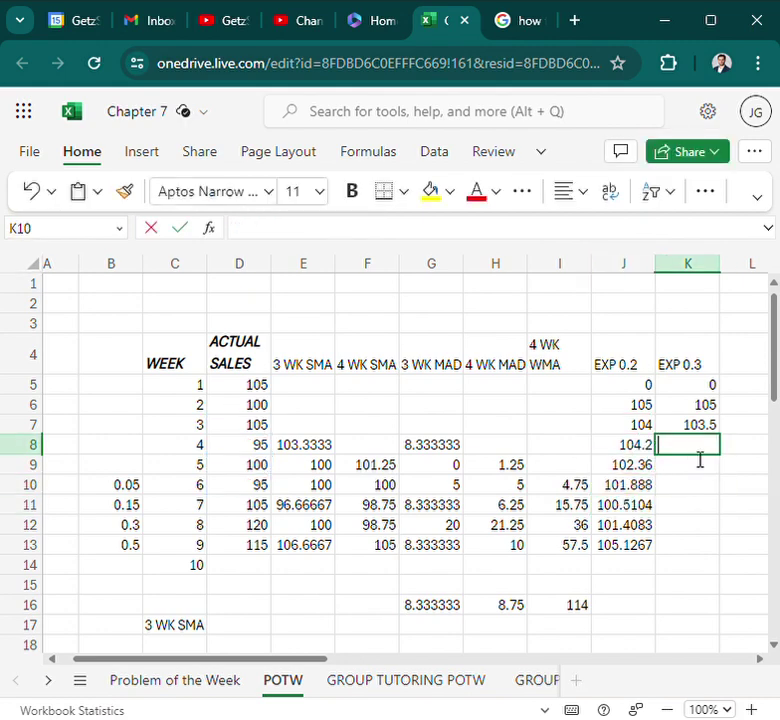
key(Up)
text(=0.3*)
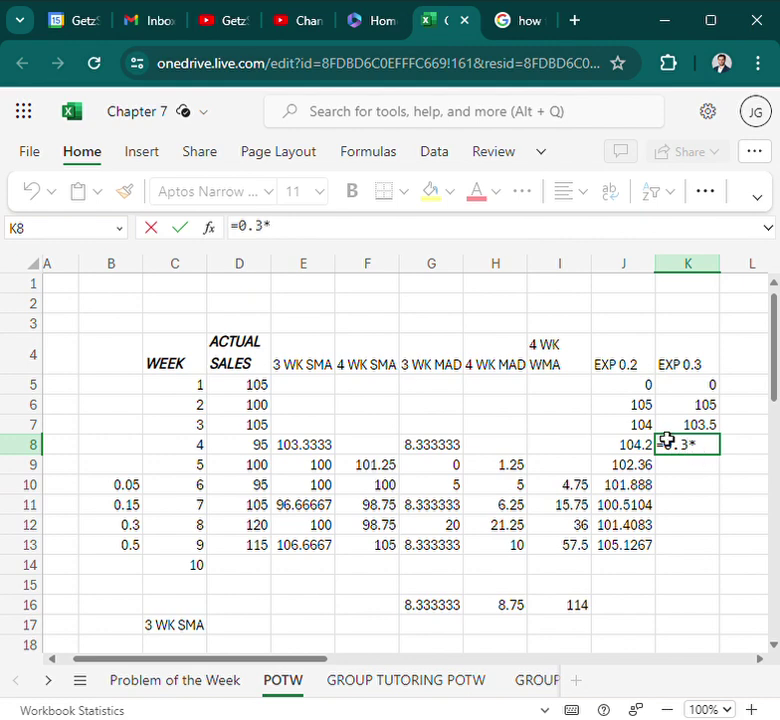
click(682, 431)
text(+)
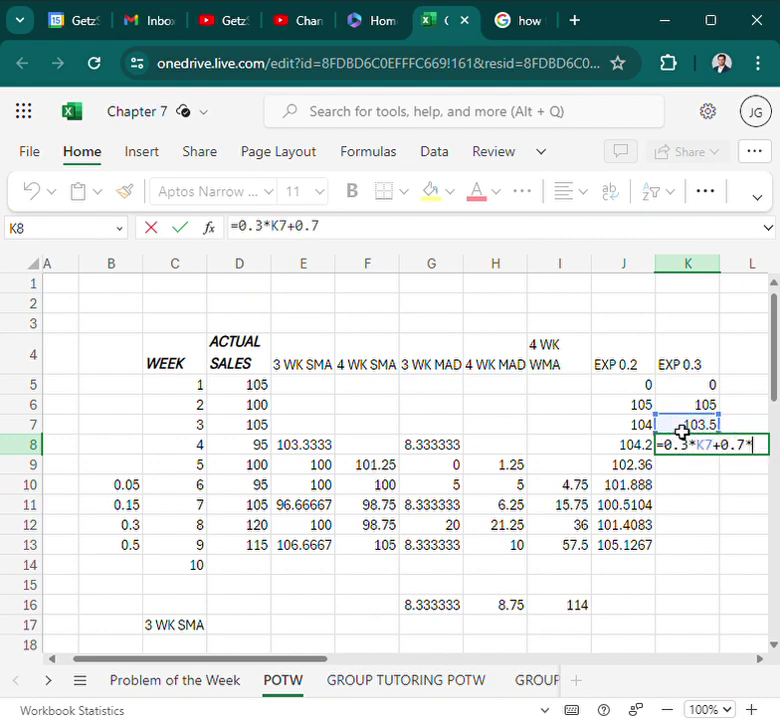
text(0.7*)
click(260, 431)
key(Return)
Step: Compare the formula and result in K8 of the POTW sheet with week 4 on the Problem of the Week sheet
click(712, 448)
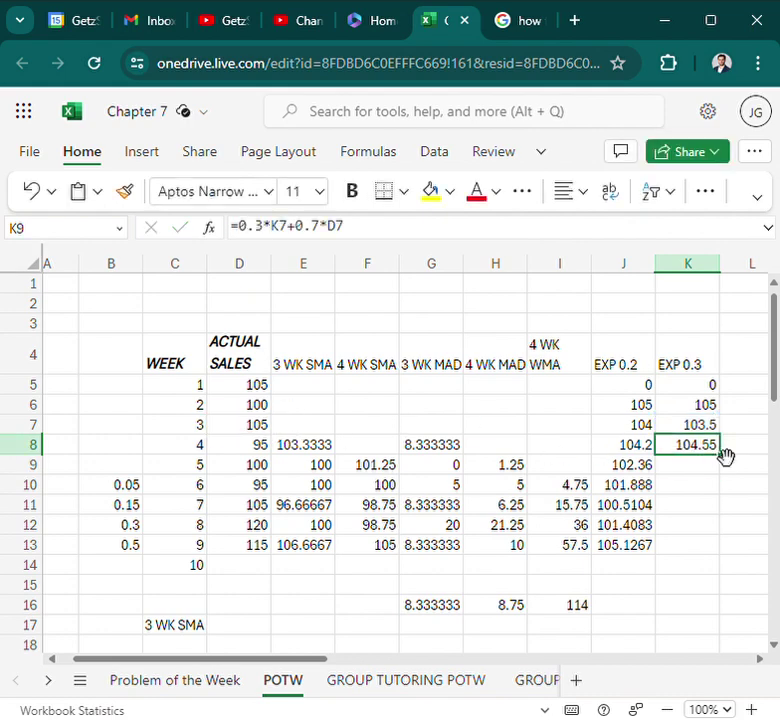
double_click(700, 450)
key(Return)
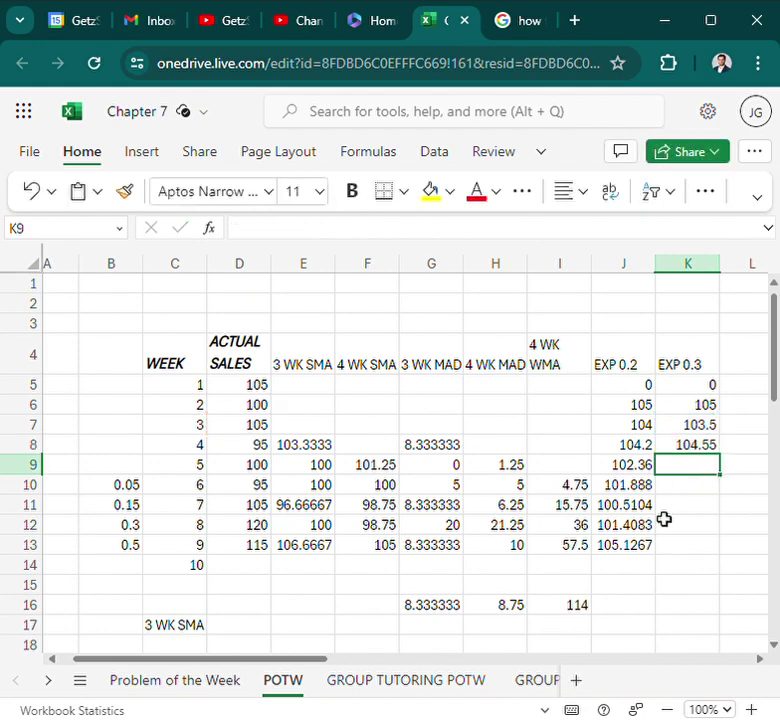
click(198, 690)
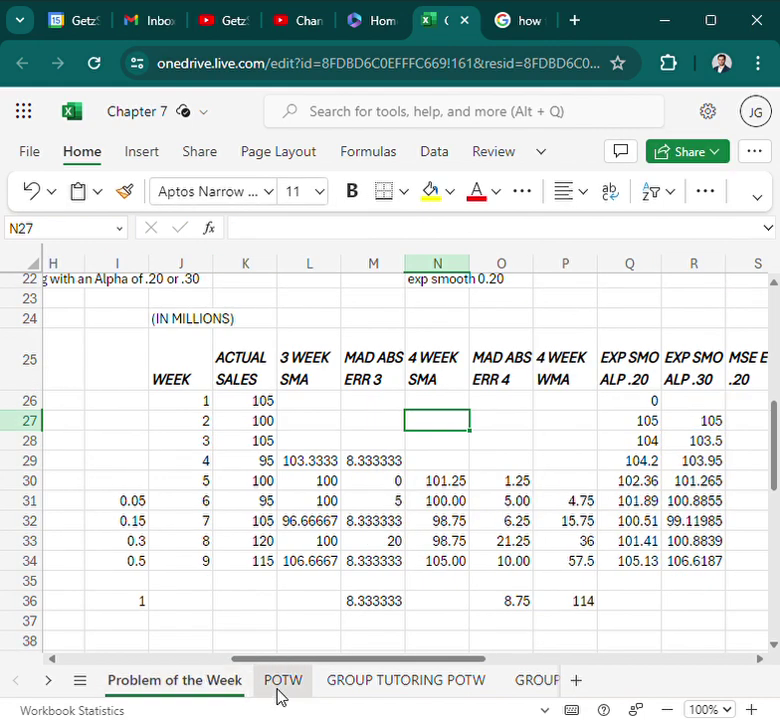
click(284, 692)
Step: Correct the week 4 EXP 0.3 formula in K8 of the POTW sheet to =0.3*D7+0.7*K7
click(700, 445)
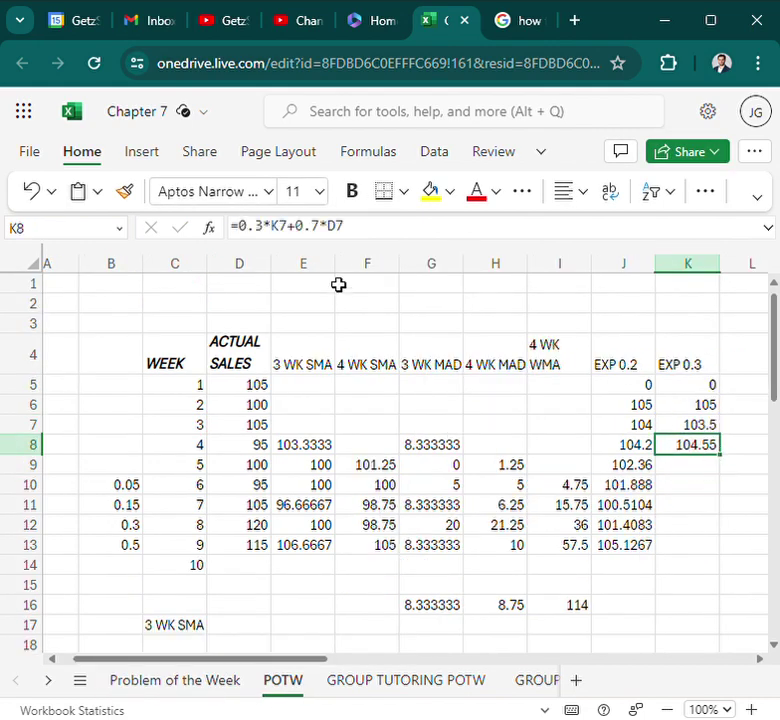
click(256, 224)
key(ctrl+a)
key(BackSpace)
text(=0)
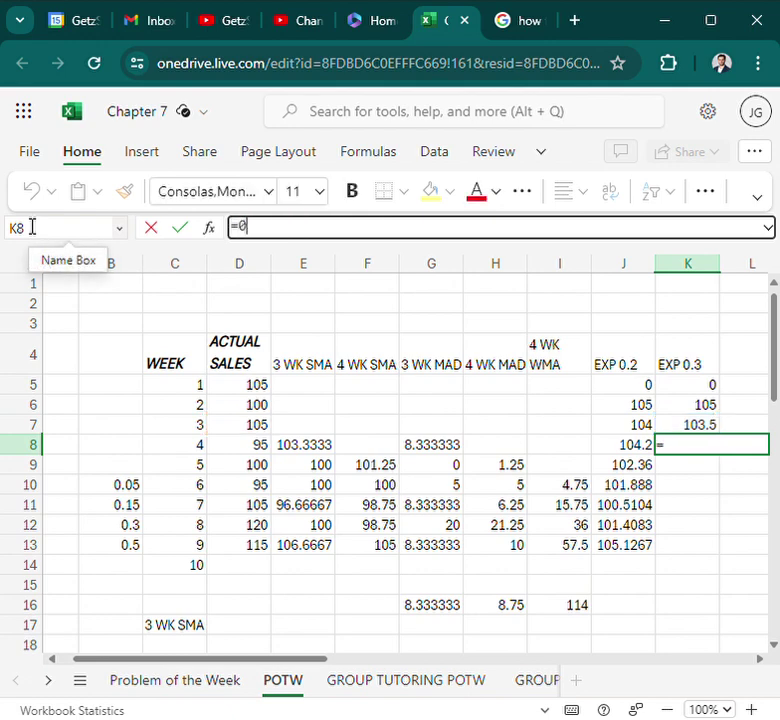
text(.)
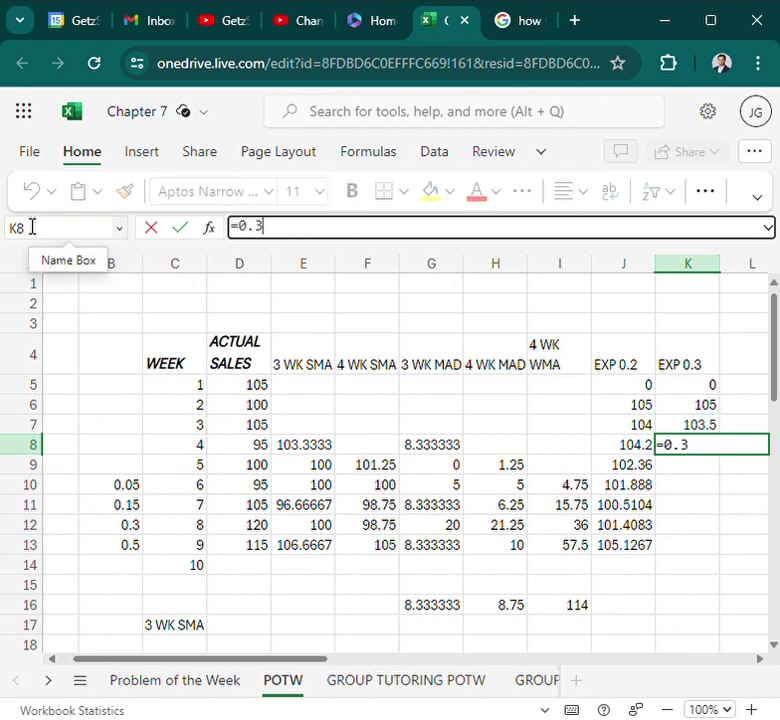
text(3*)
click(240, 425)
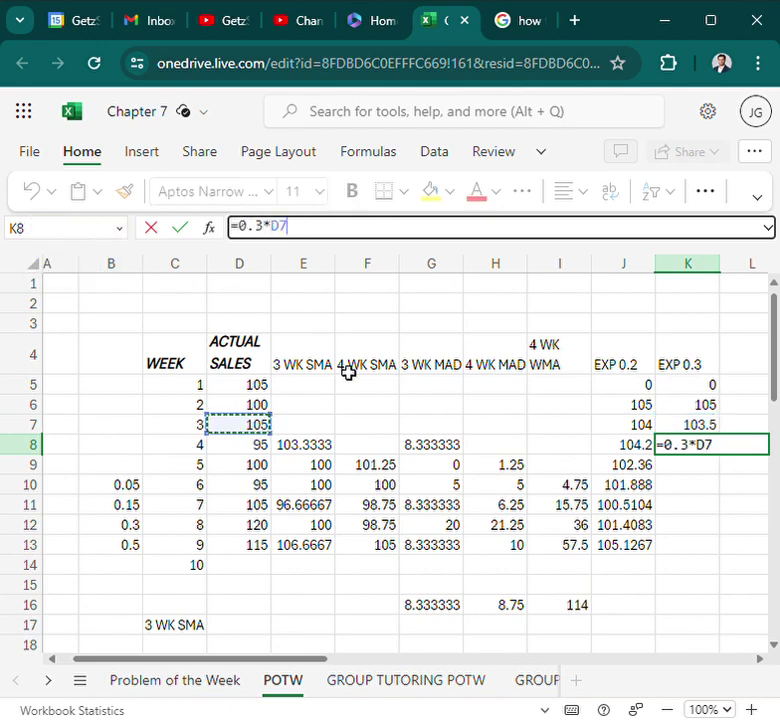
text(+0)
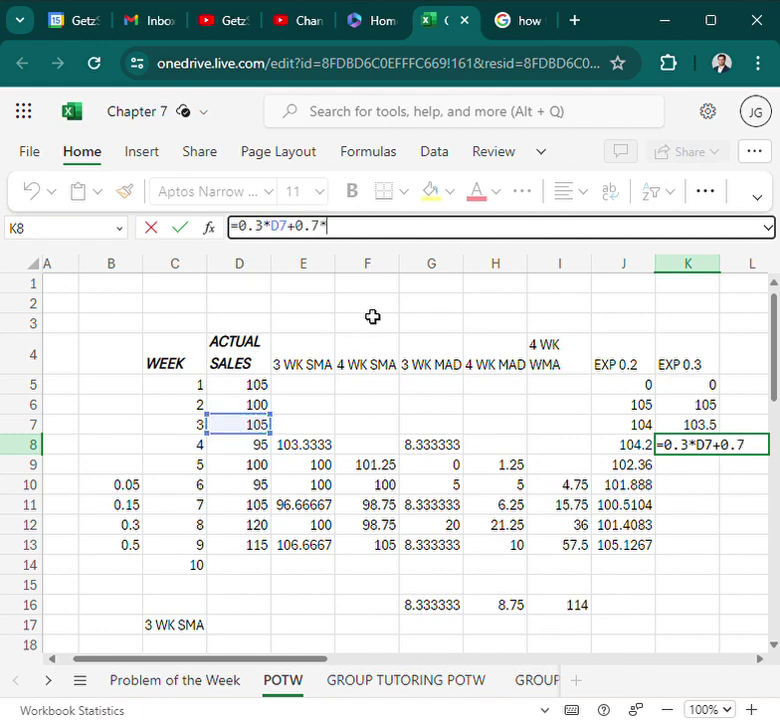
text(.7*)
click(702, 426)
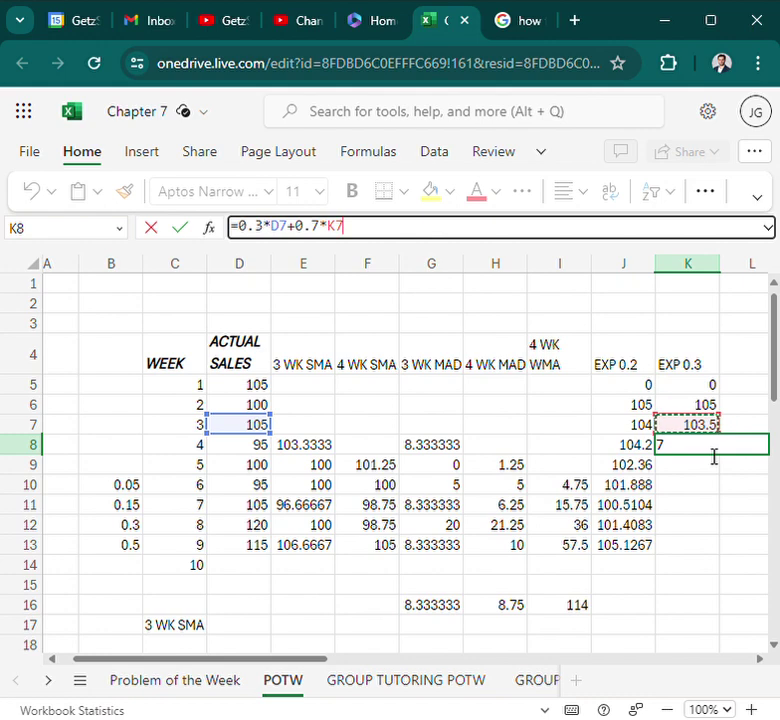
key(Return)
Step: Check the week 4 EXP 0.3 forecast against R29 of the Problem of the Week sheet
click(174, 680)
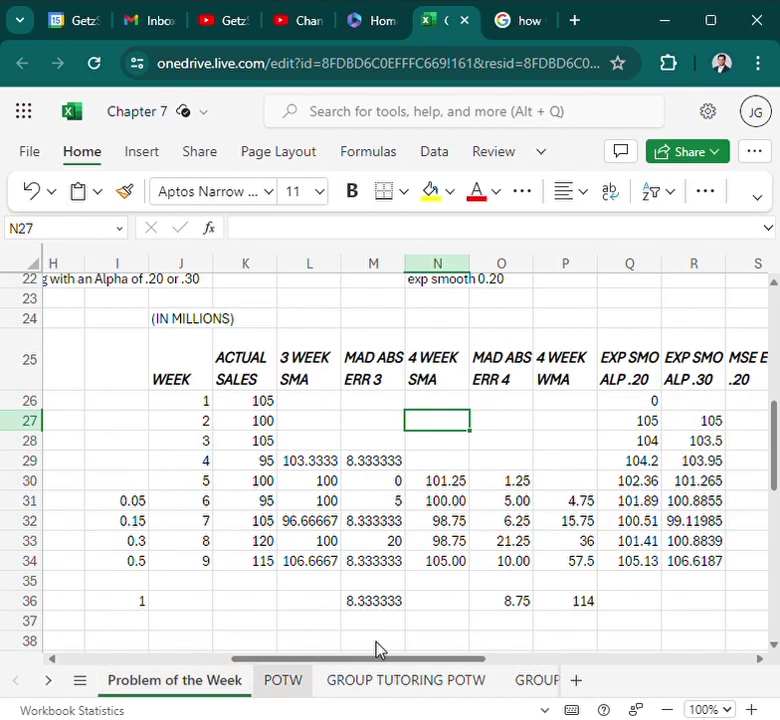
click(714, 463)
click(283, 680)
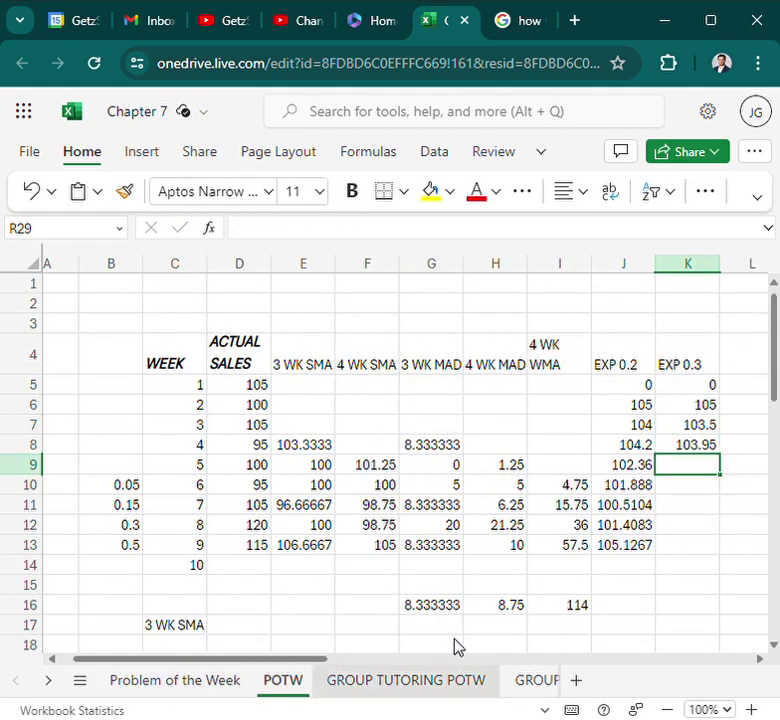
Step: Fill the K8 formula of the POTW sheet down through K13 to forecast weeks 5 to 9 with EXP 0.3
key(Up)
key(Up)
click(716, 447)
drag(719, 454, 712, 548)
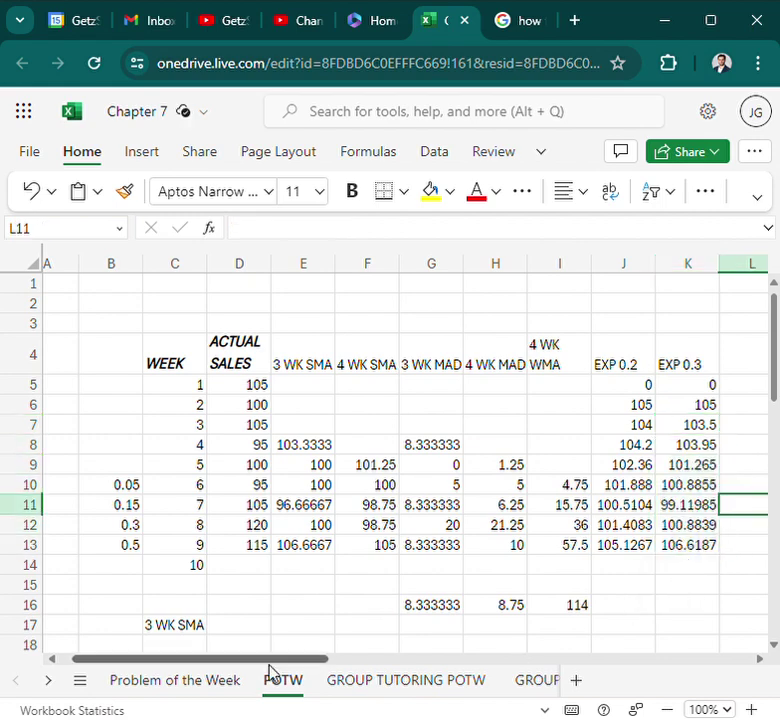
Step: Read the MSE question in B22 of the Problem of the Week sheet about the two exponential smoothing forecasts
click(218, 681)
scroll(297, 610, up, 1)
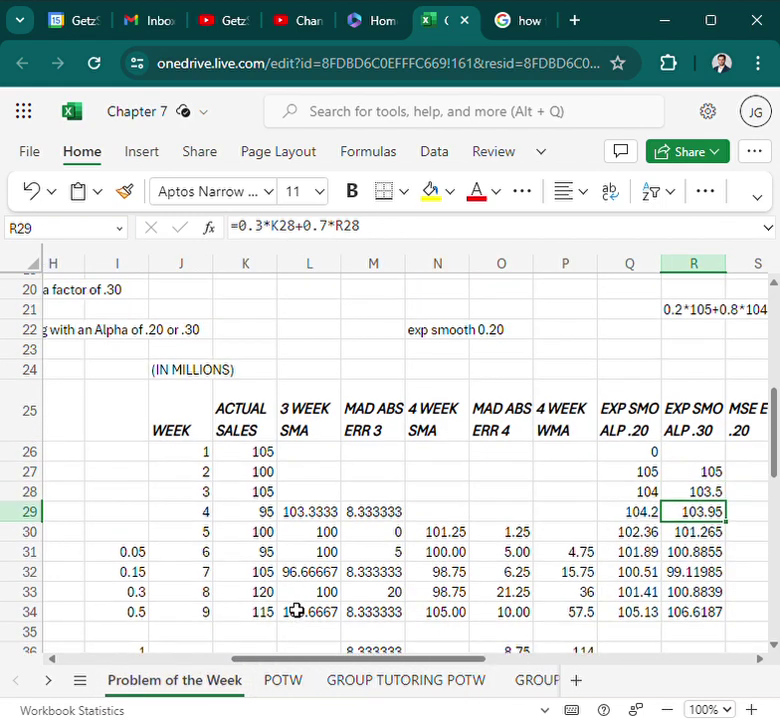
scroll(297, 610, up, 1)
click(336, 679)
click(235, 679)
drag(280, 664, 122, 661)
scroll(209, 565, up, 2)
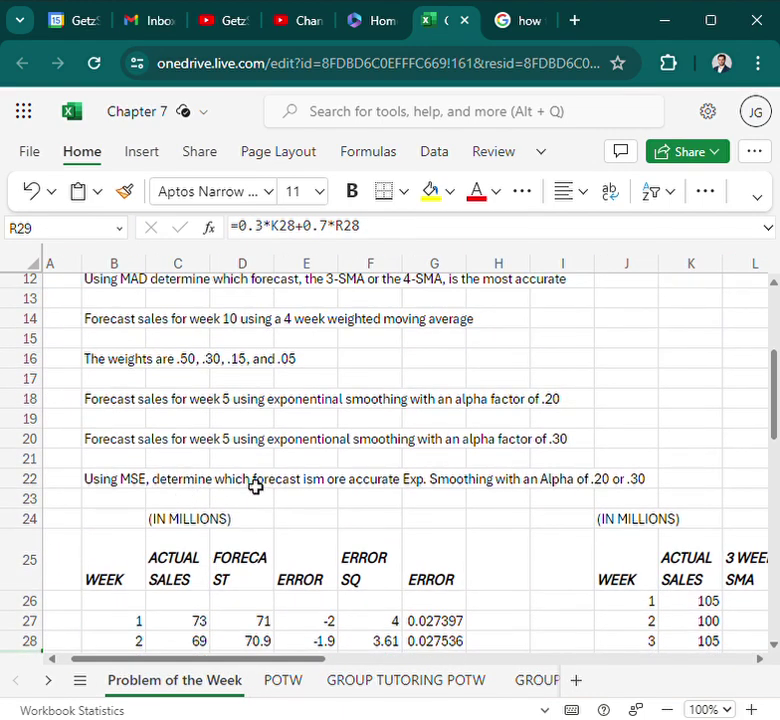
click(114, 487)
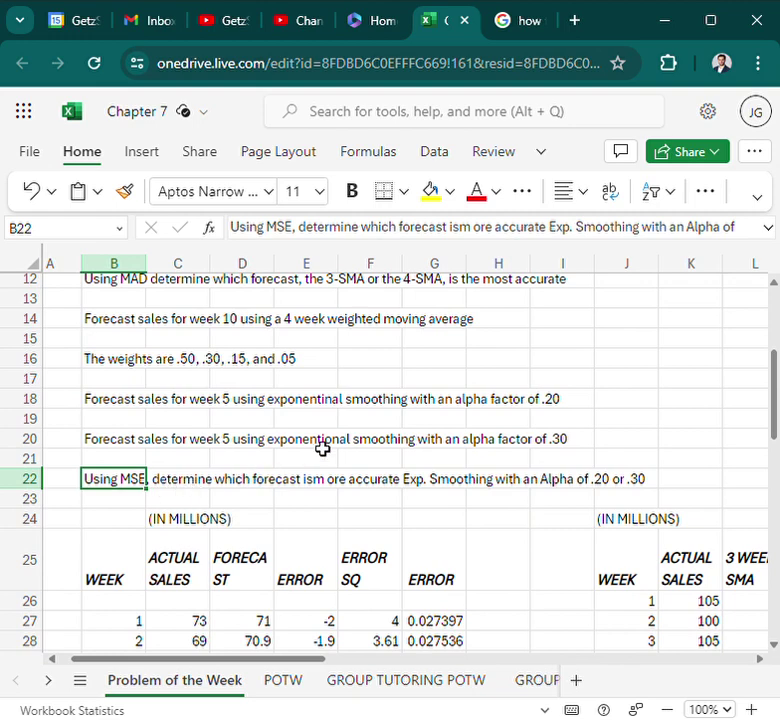
Step: Add the column heading MSE 0.2 in L4 of the POTW sheet, beside EXP 0.3
click(304, 648)
drag(293, 660, 365, 661)
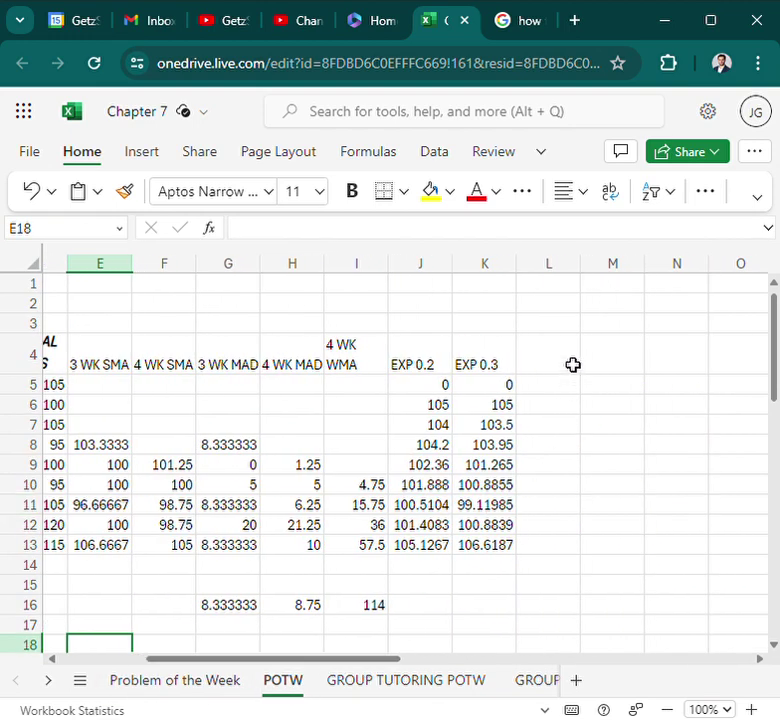
double_click(575, 366)
text(MSE 0.)
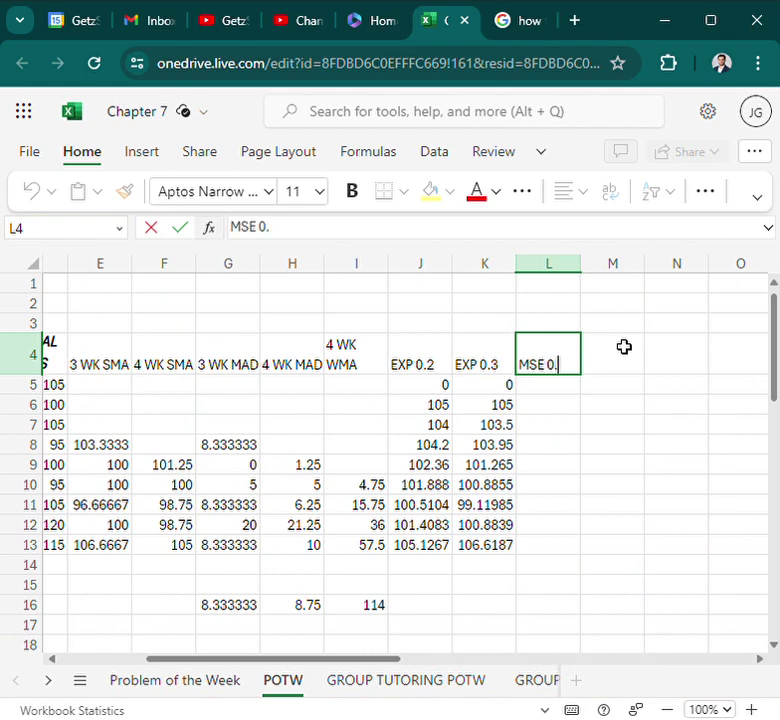
text(2)
key(Return)
key(Return)
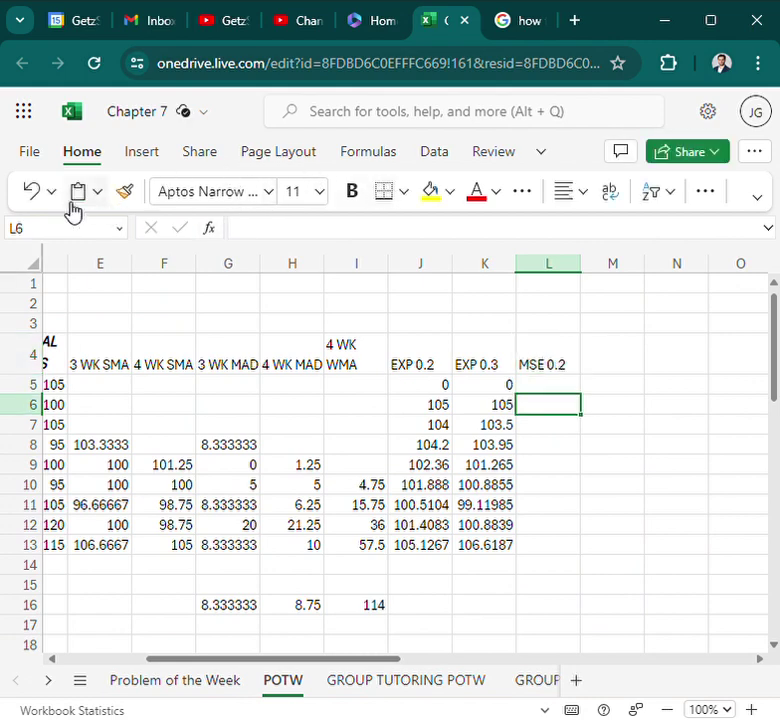
Step: Try the week 2 squared error in L6 as =J6-D6^2
click(674, 711)
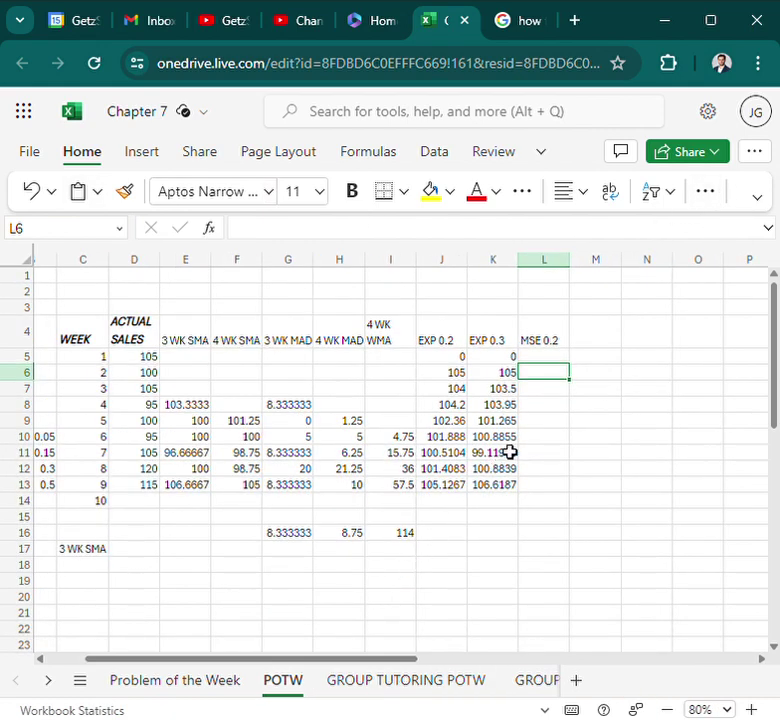
text(=)
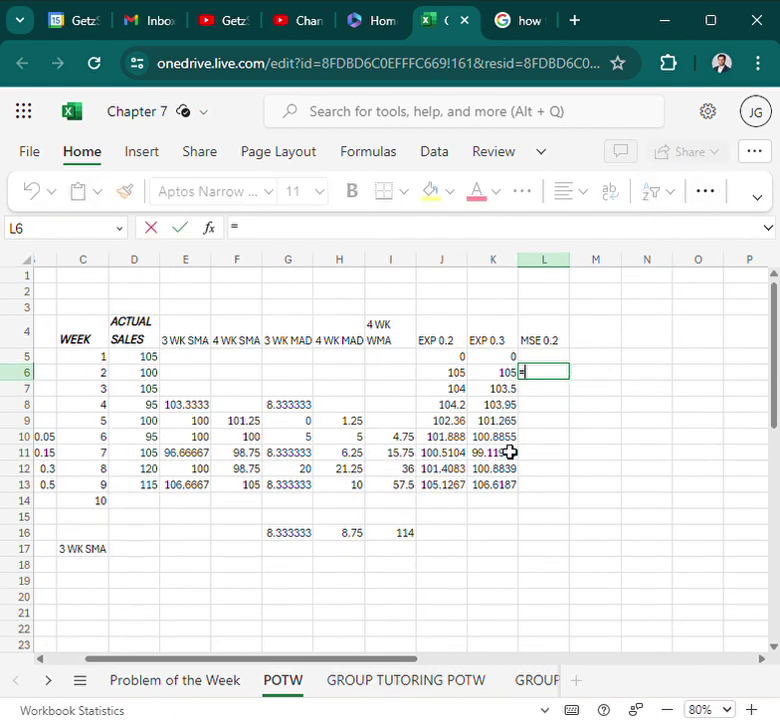
click(462, 376)
text(-)
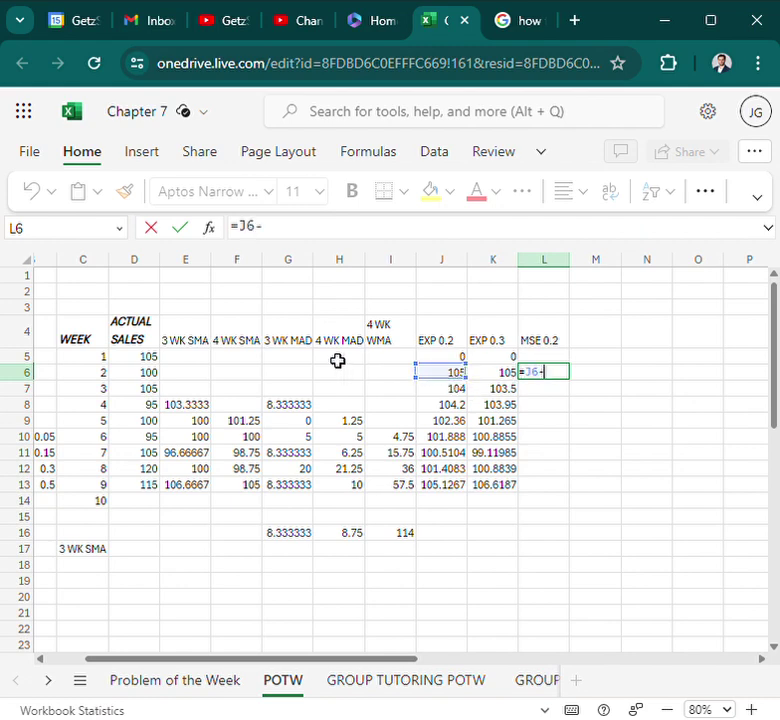
click(154, 375)
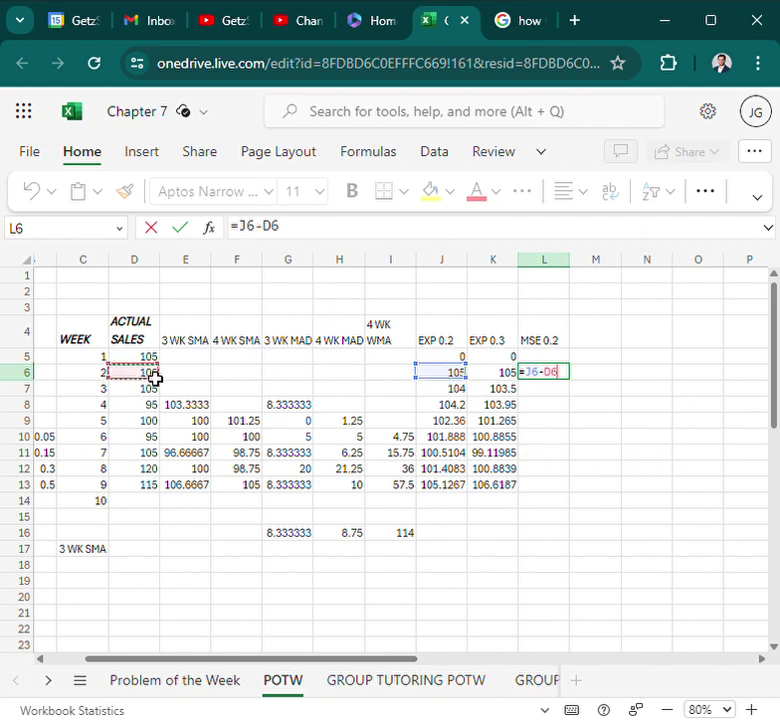
text(^2)
key(Return)
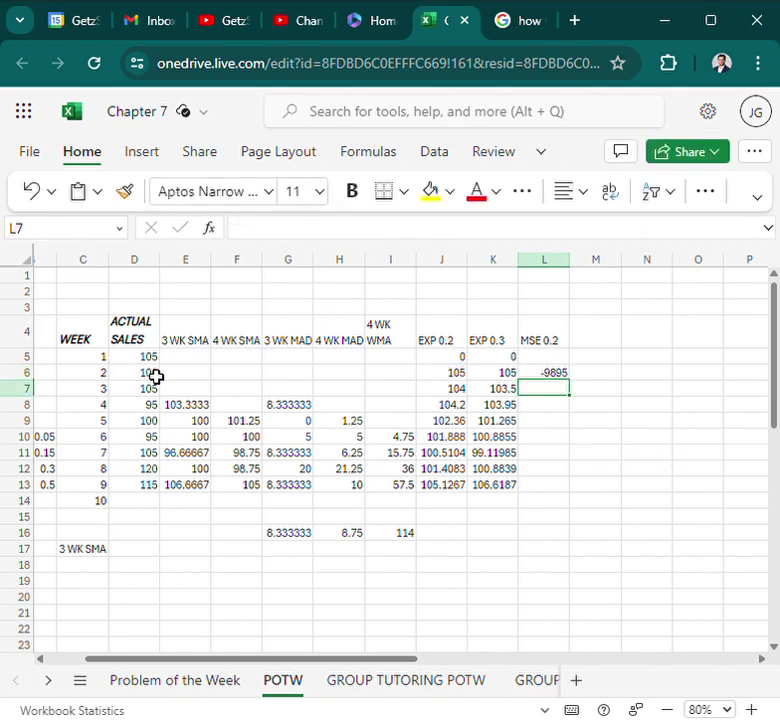
Step: Replace the week 2 squared error formula in L6 with =ABS(J6-D6)^2
click(551, 374)
key(BackSpace)
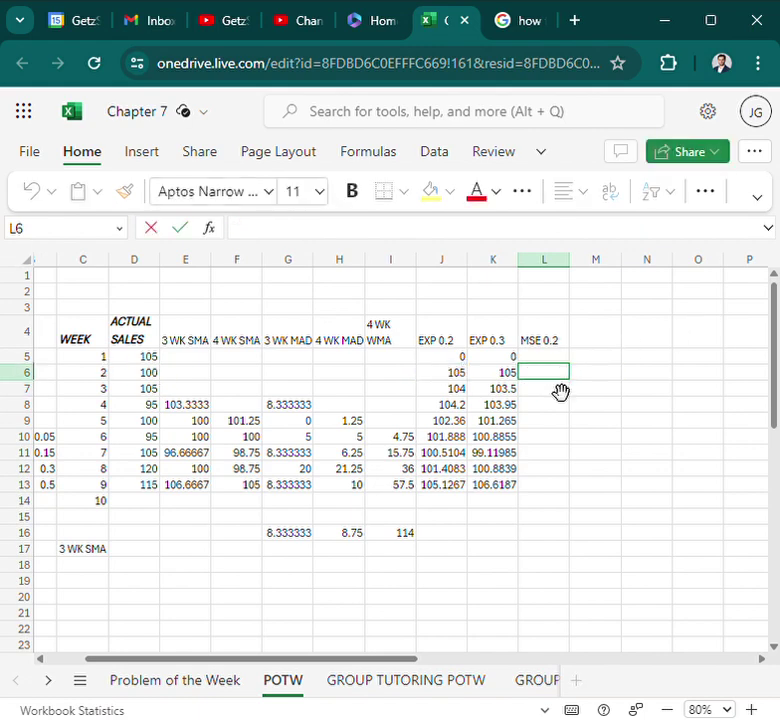
text(=()
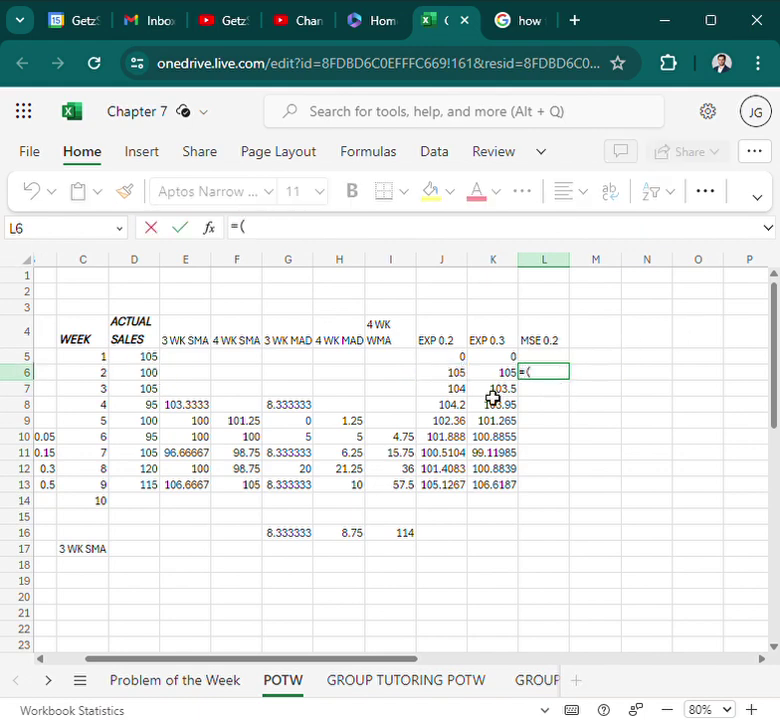
click(462, 381)
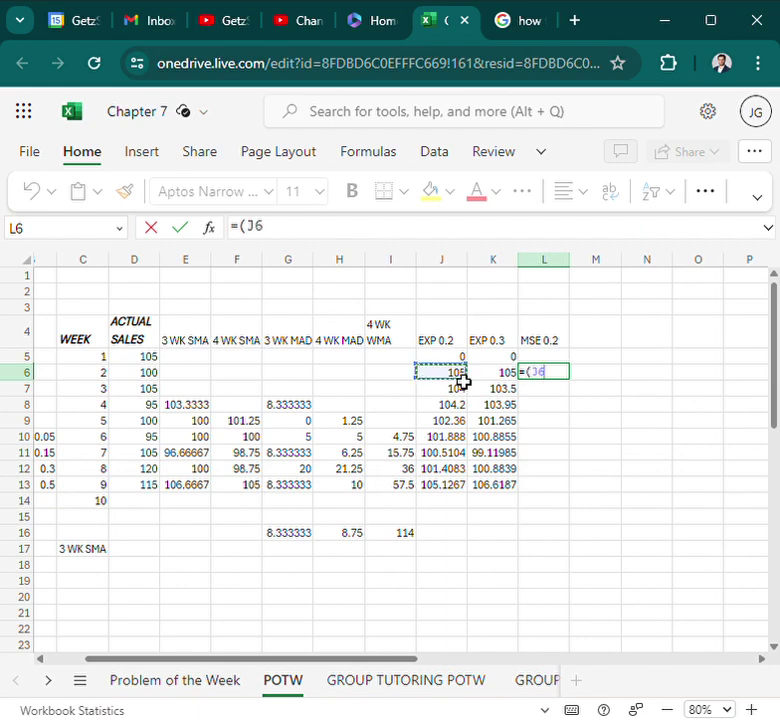
key(BackSpace)
key(BackSpace)
key(BackSpace)
text(ABS()
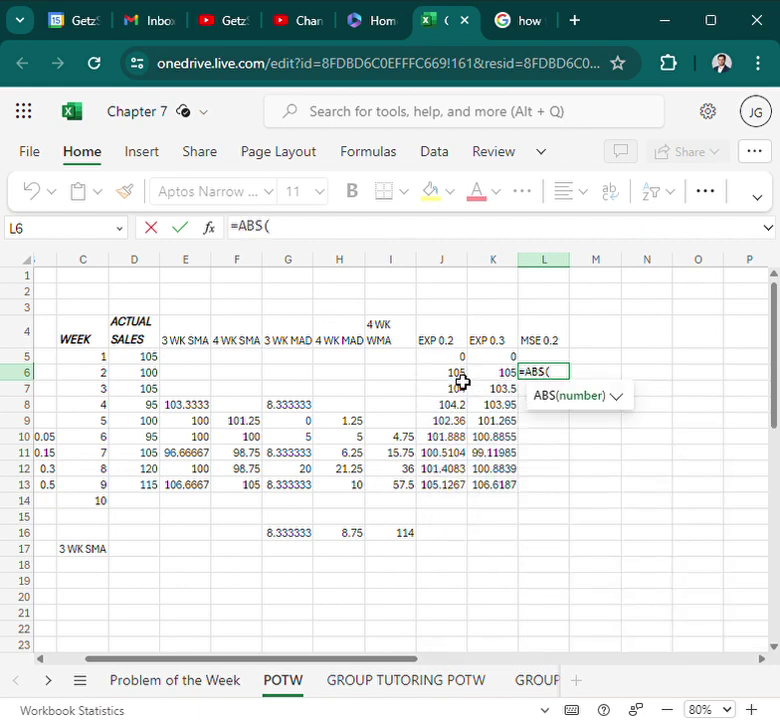
click(462, 381)
text(-)
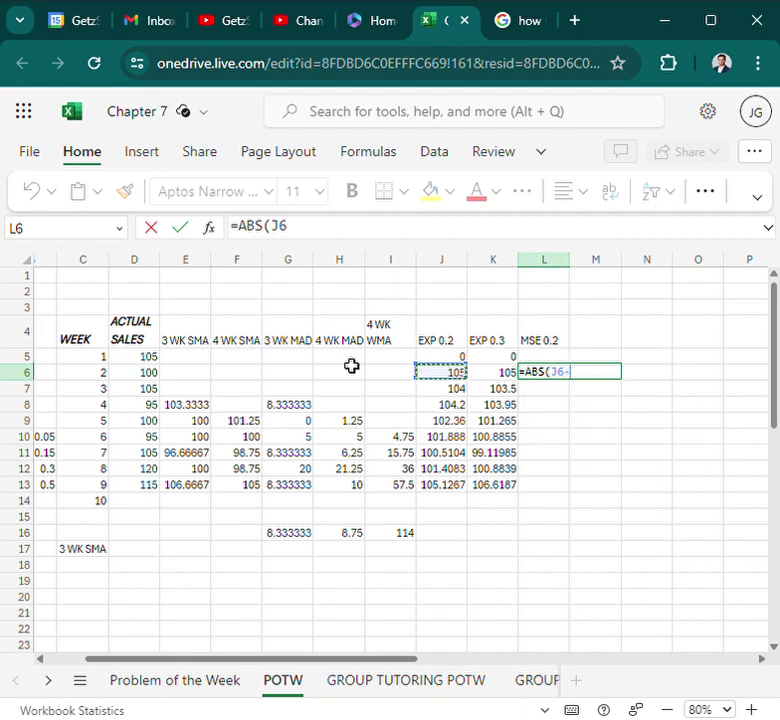
click(134, 383)
text()^2)
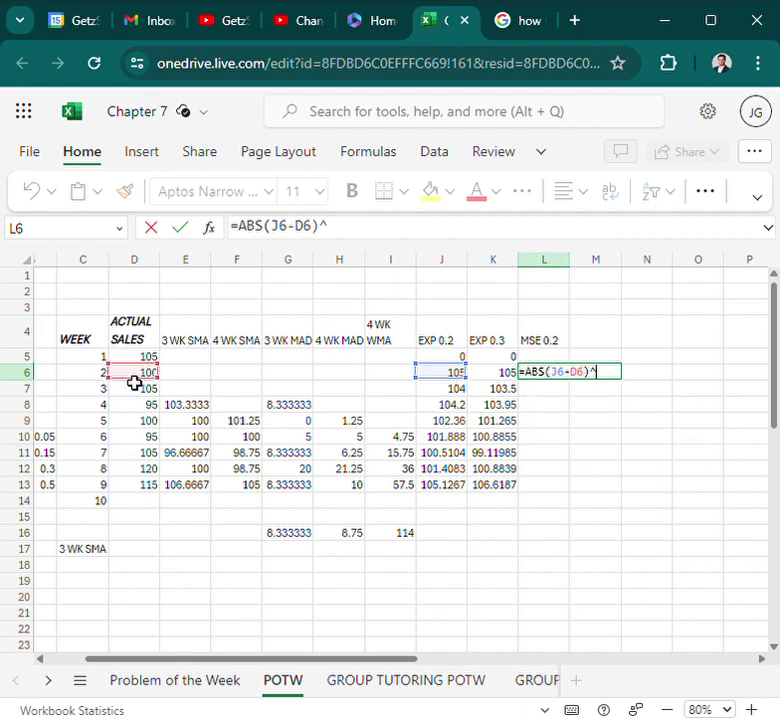
key(Return)
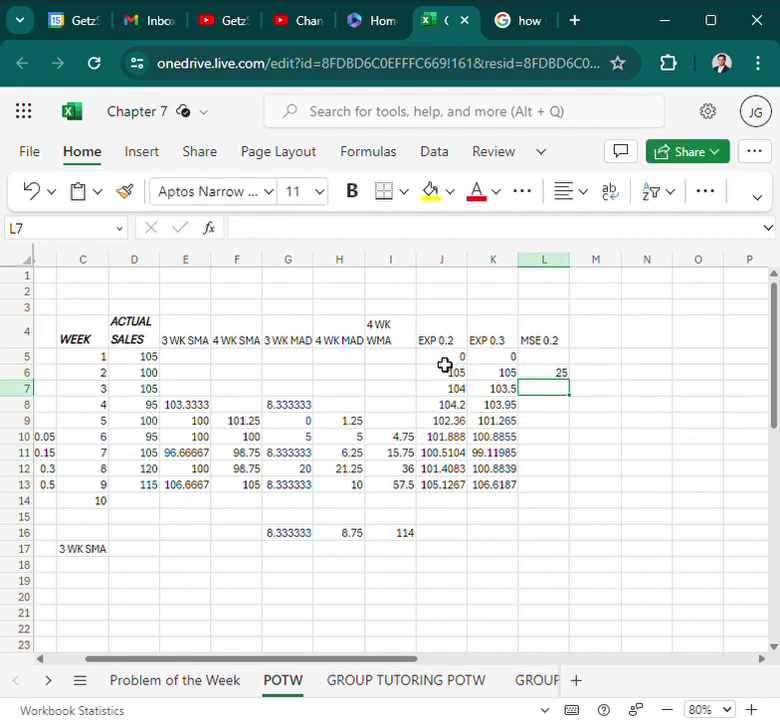
Step: Fill the L6 formula down through L13 for weeks 3 to 9 and check the cell references in L8
click(569, 375)
drag(569, 379, 575, 494)
click(636, 435)
click(566, 405)
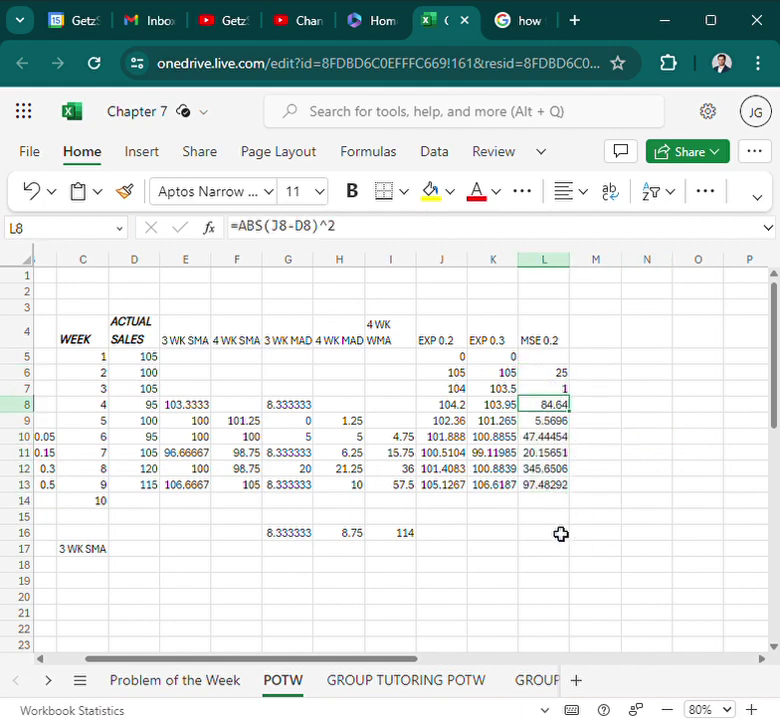
Step: Average the squared errors of the MSE 0.2 column in L16 with =AVERAGE(L5:L14)
click(552, 534)
text(=AVE)
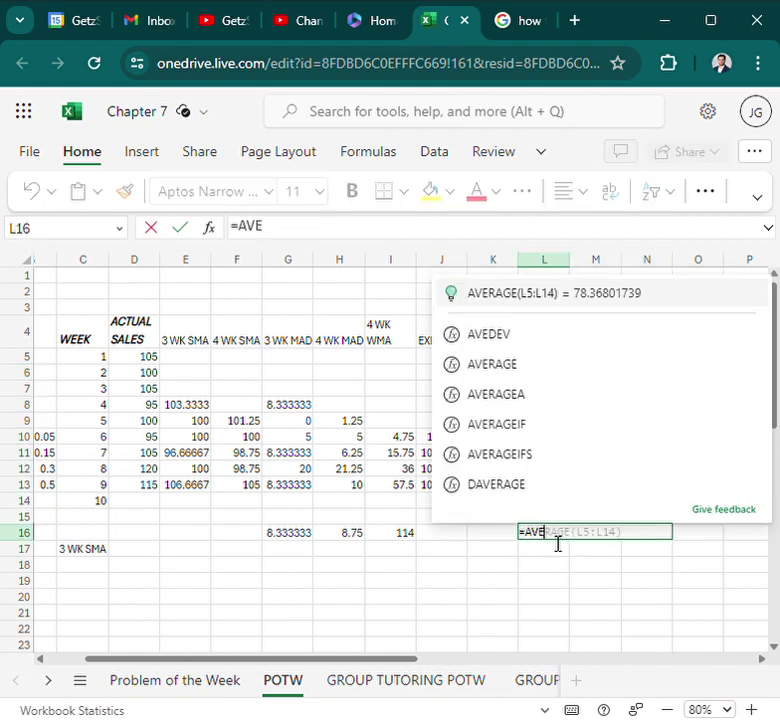
key(Return)
Step: Add the column heading MSE 0.3 in M4, beside MSE 0.2
click(593, 331)
text(MSE)
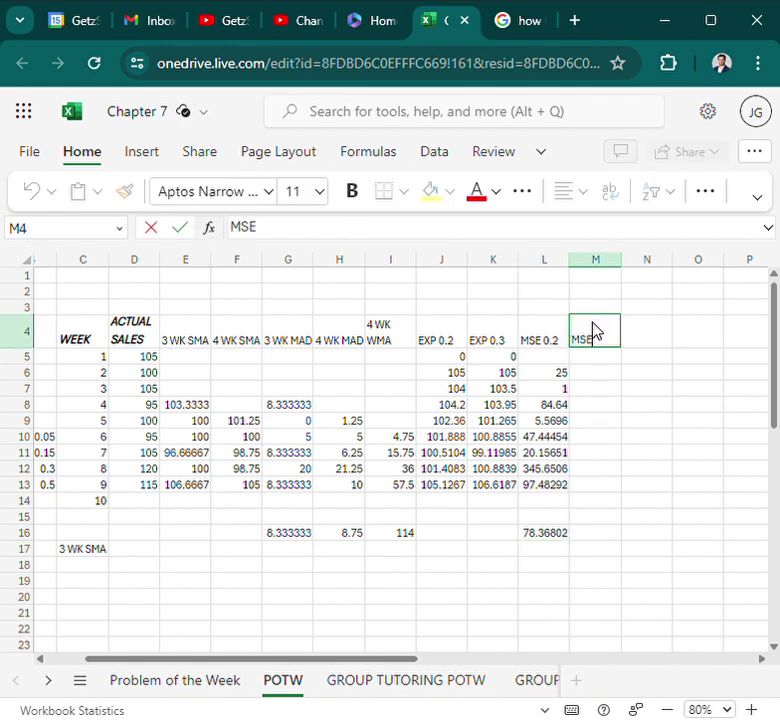
key(Return)
key(Return)
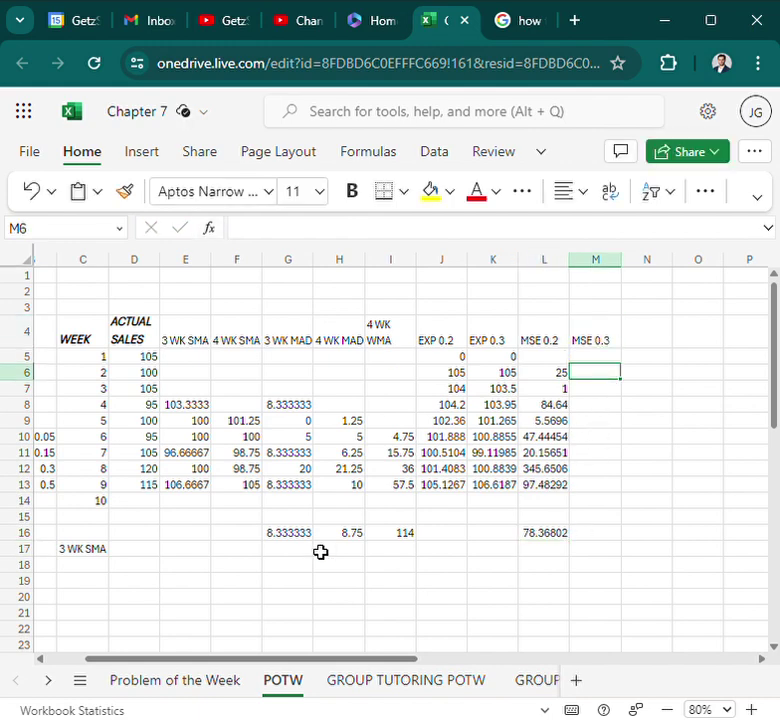
Step: Review the questions and the reference solution table on the Problem of the Week sheet, and return to the POTW sheet
click(200, 685)
scroll(385, 635, down, 3)
drag(299, 660, 533, 638)
scroll(420, 654, down, 3)
scroll(533, 608, up, 3)
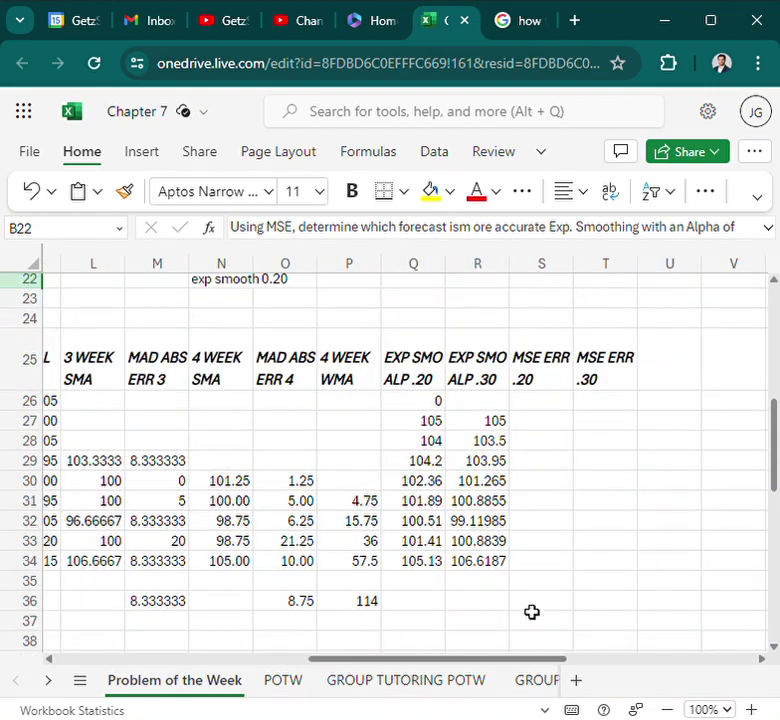
scroll(522, 663, down, 6)
drag(510, 673, 428, 673)
click(372, 648)
drag(371, 662, 120, 642)
scroll(179, 600, down, 8)
scroll(195, 603, up, 20)
click(279, 680)
drag(273, 657, 204, 658)
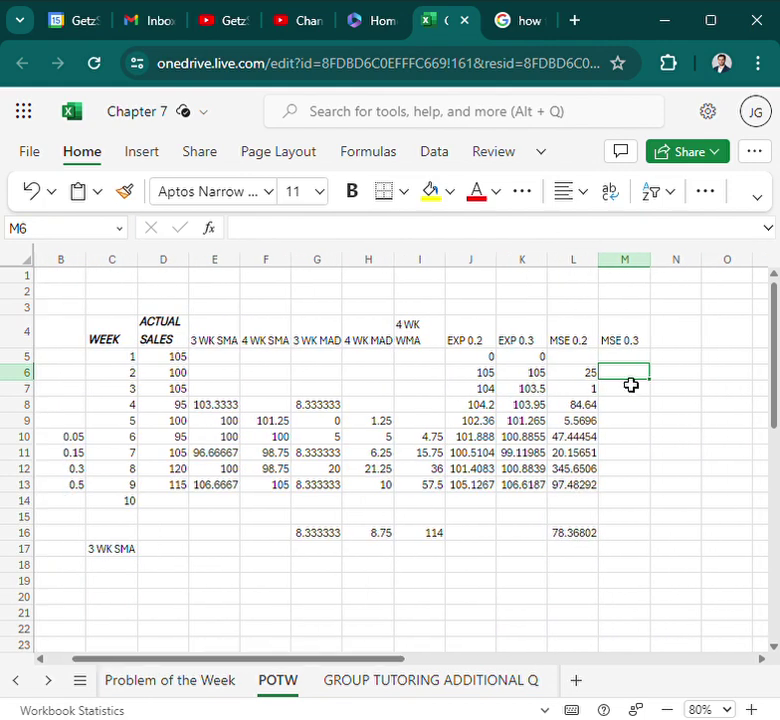
Step: Calculate the week 2 squared error for the 0.3 forecast in M6 as =ABS(K6-D6)^2
double_click(644, 378)
text(=ABS()
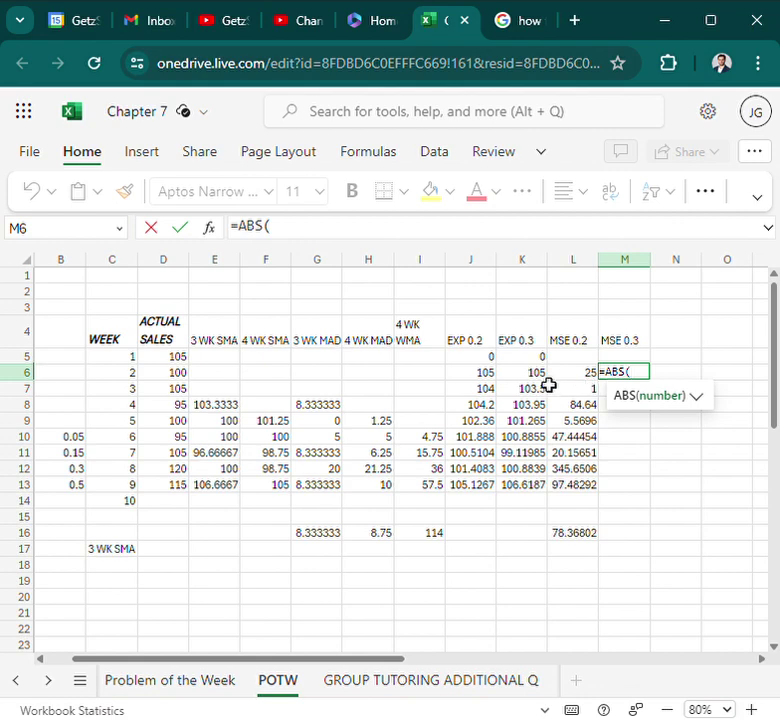
click(525, 374)
text(-)
click(172, 378)
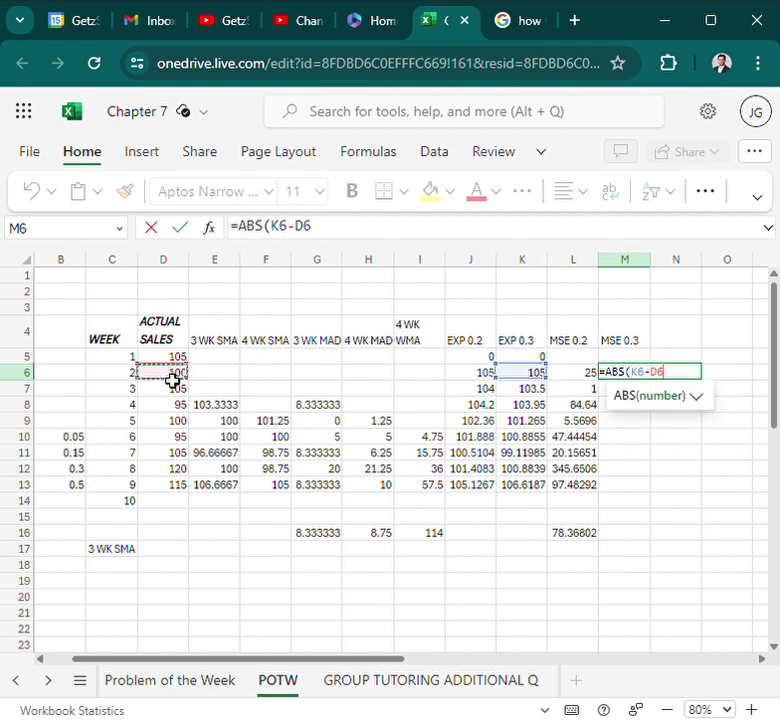
text()^2)
key(Return)
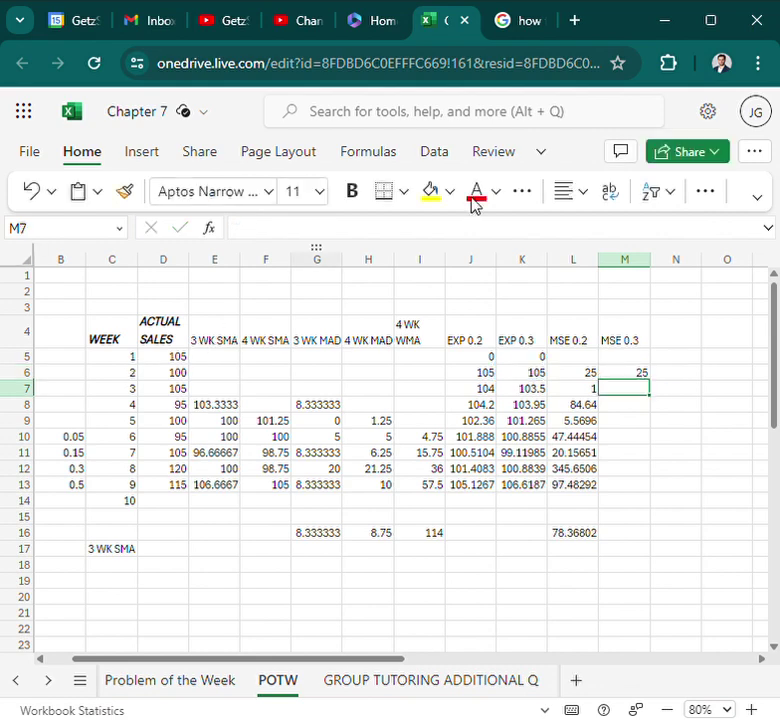
Step: Fill the M6 squared error formula down through M13 for weeks 3 to 9
click(645, 376)
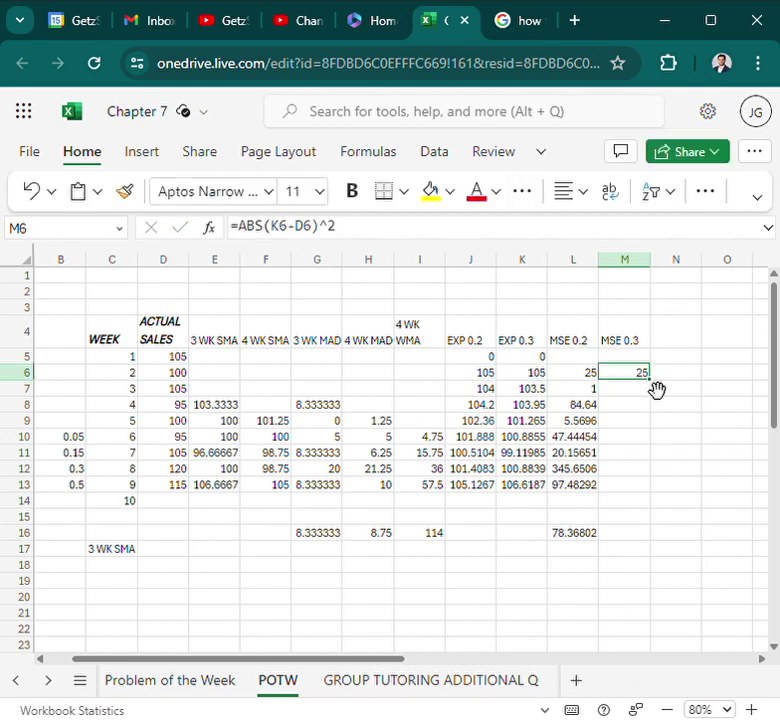
drag(649, 379, 650, 489)
click(710, 440)
Step: Average the squared errors of the MSE 0.3 column in M16
click(622, 530)
text(=AV)
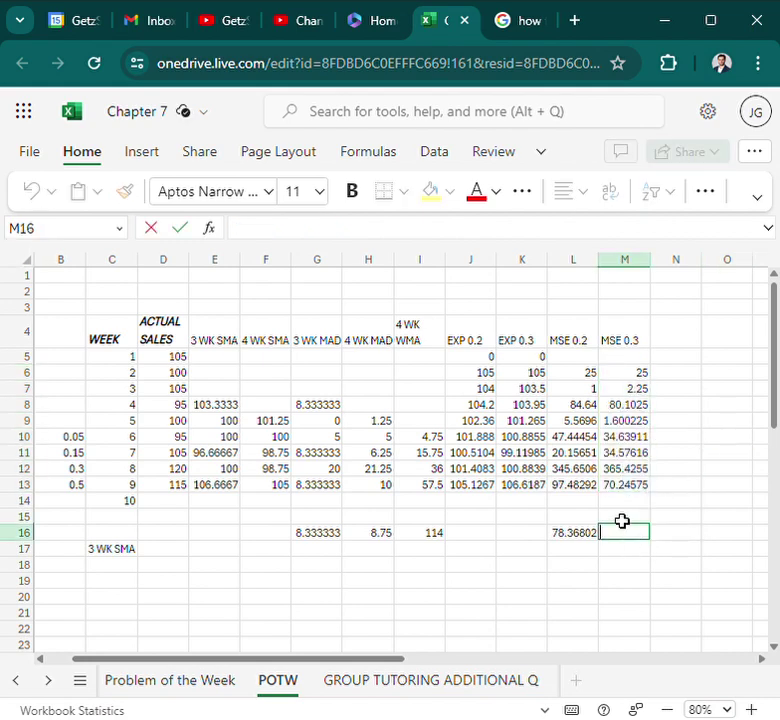
key(Return)
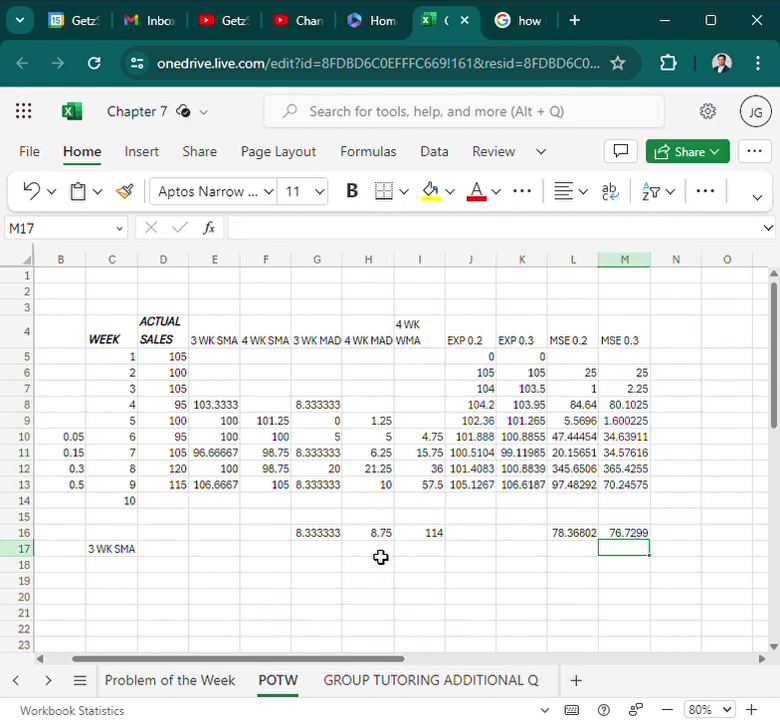
click(184, 614)
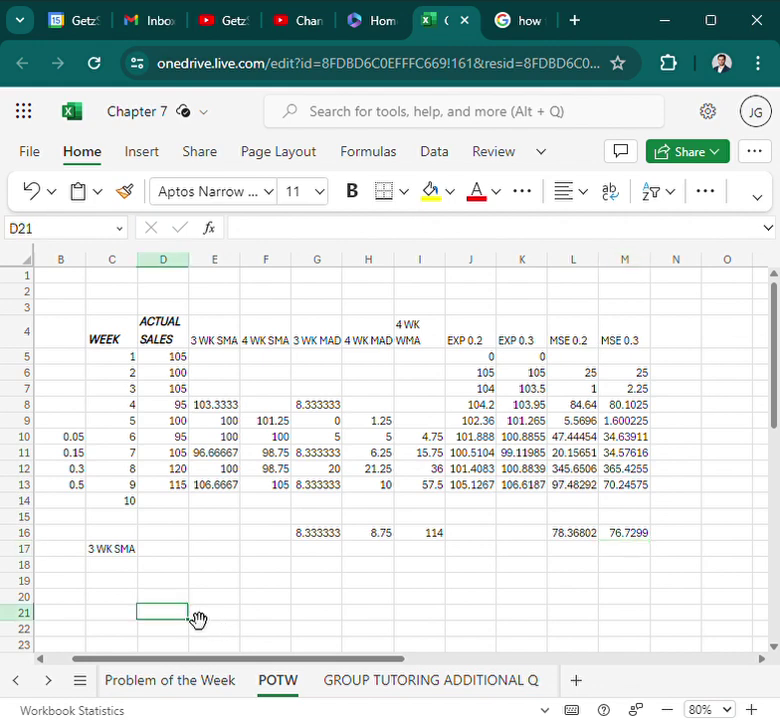
scroll(228, 576, down, 10)
scroll(333, 568, up, 10)
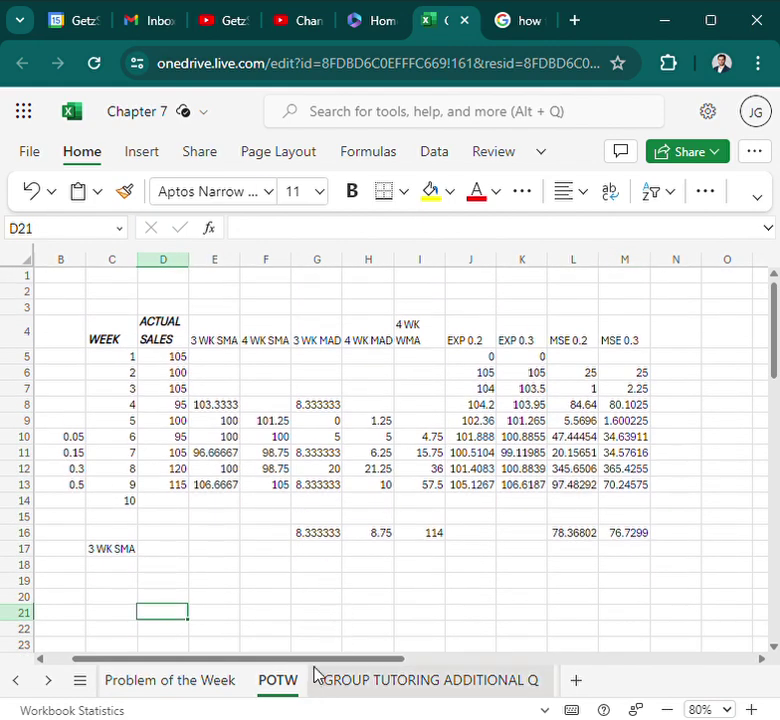
scroll(238, 621, right, 5)
scroll(487, 423, left, 5)
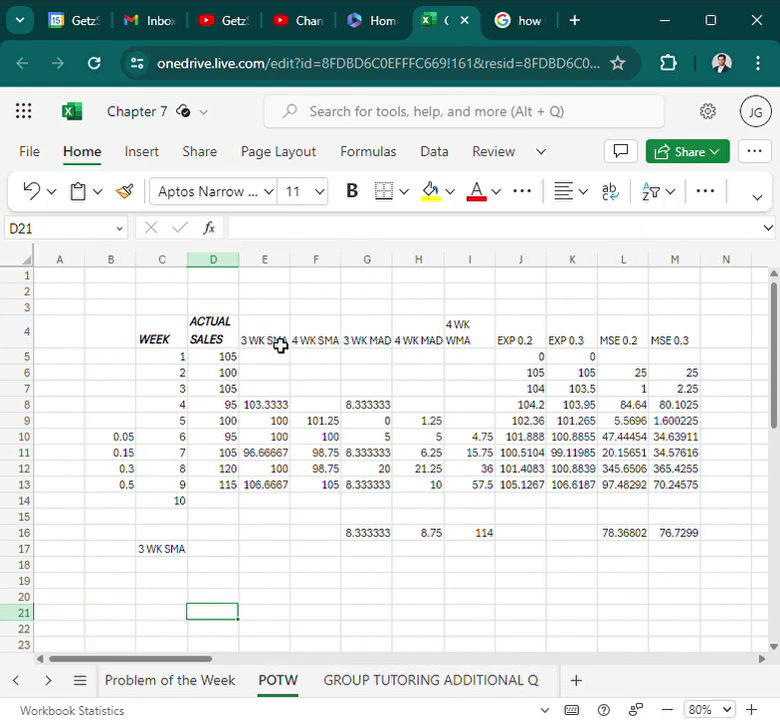